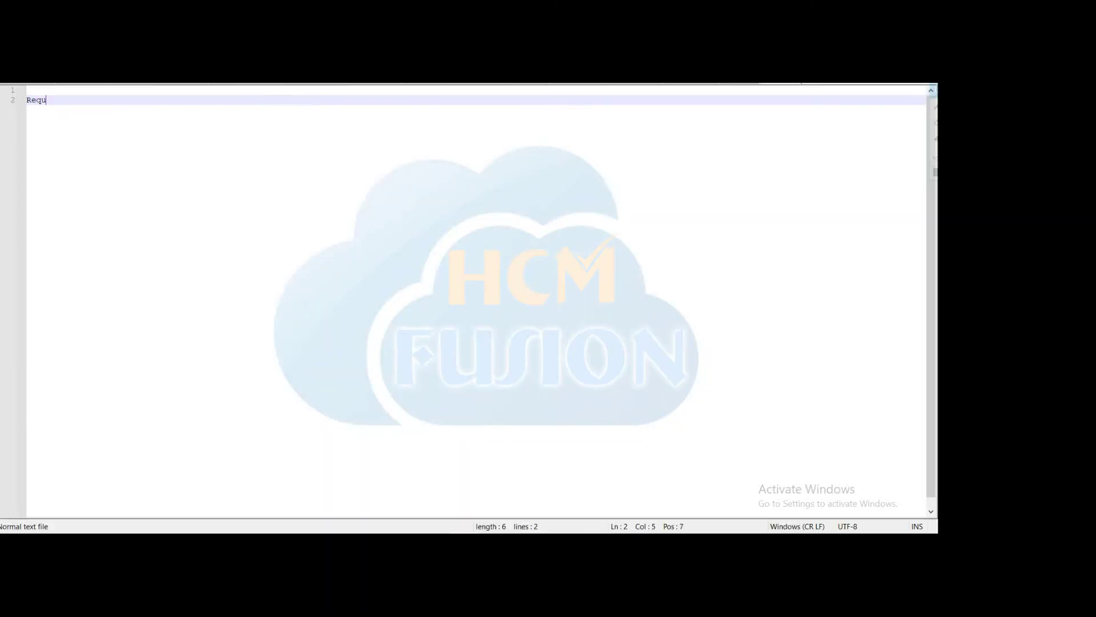
Type the Requirement heading, a separator line, then Person number, first name and Last Name.
text(ement)
key(Return)
text(=================)
key(Return)
text(Person number)
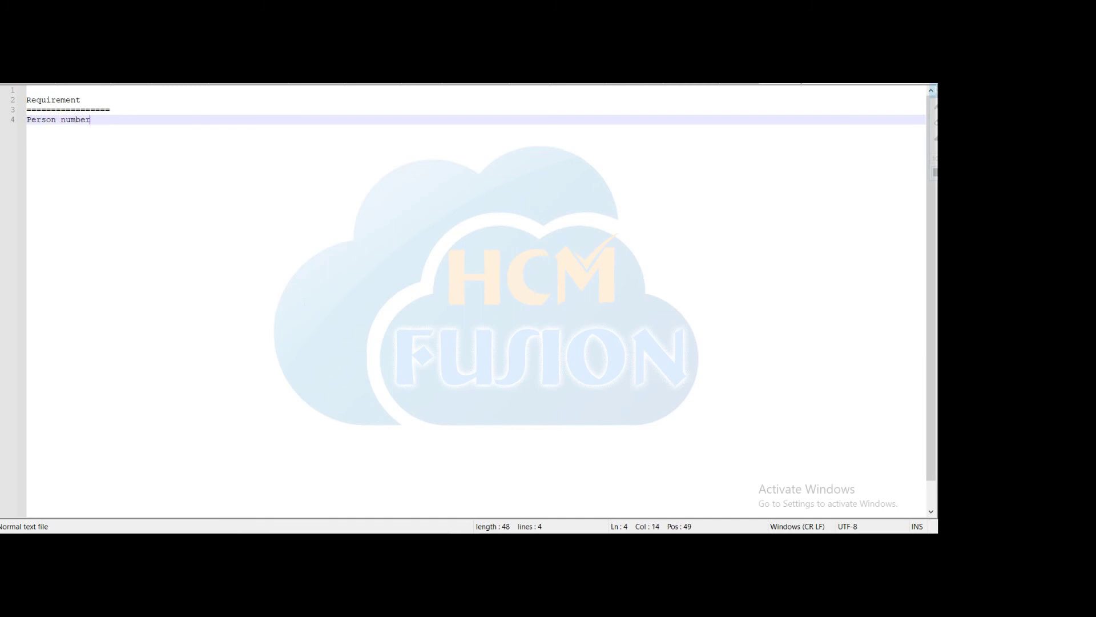
key(Return)
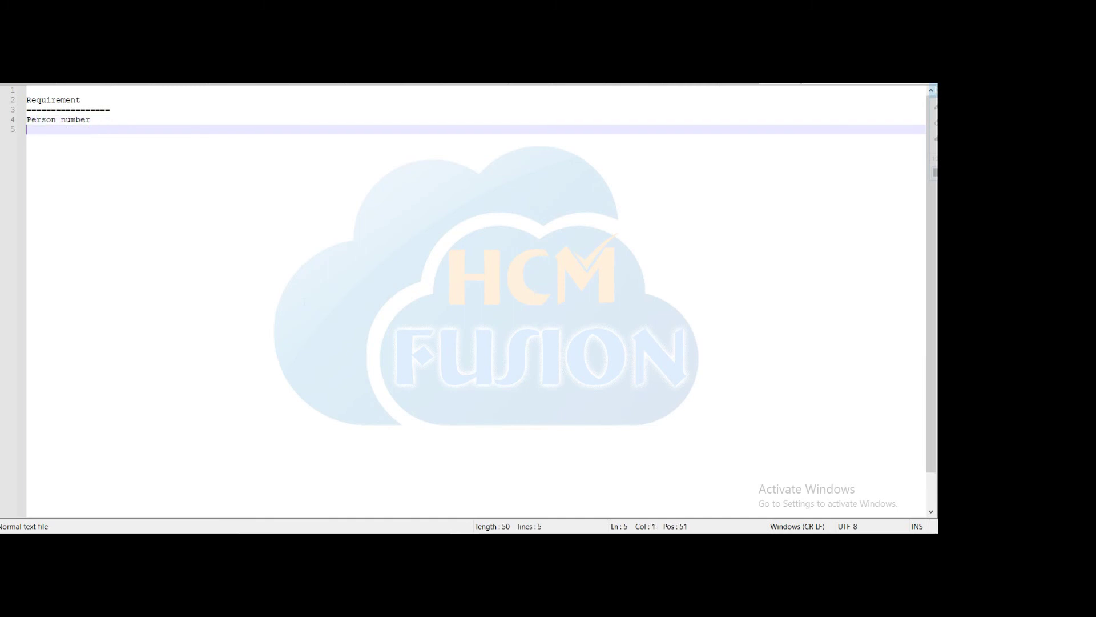
text(first name)
key(Return)
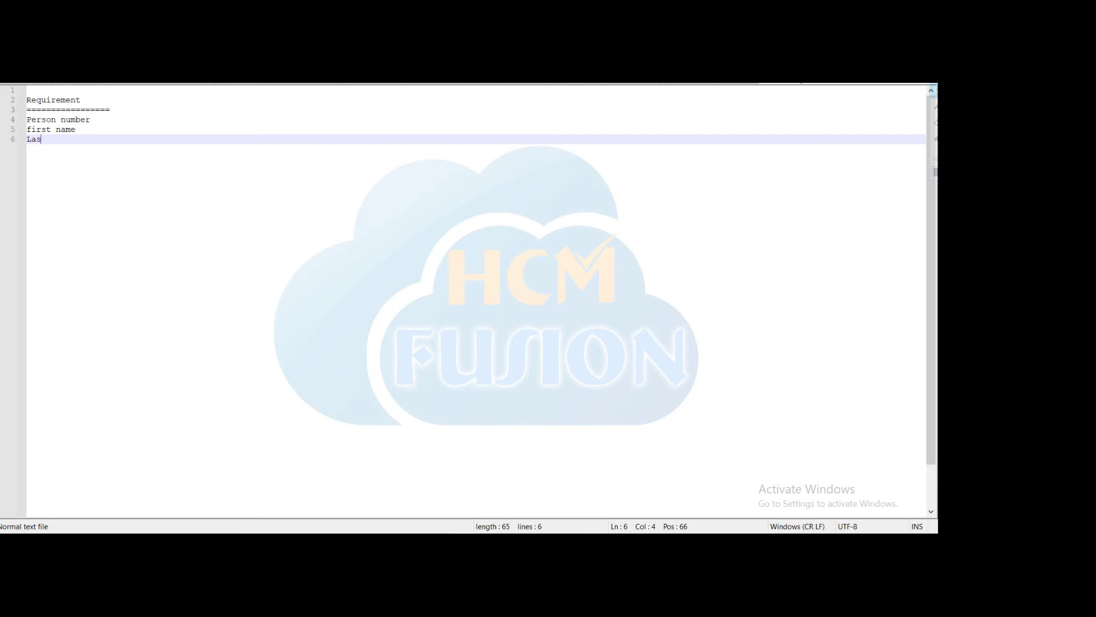
text(Last Name)
key(Return)
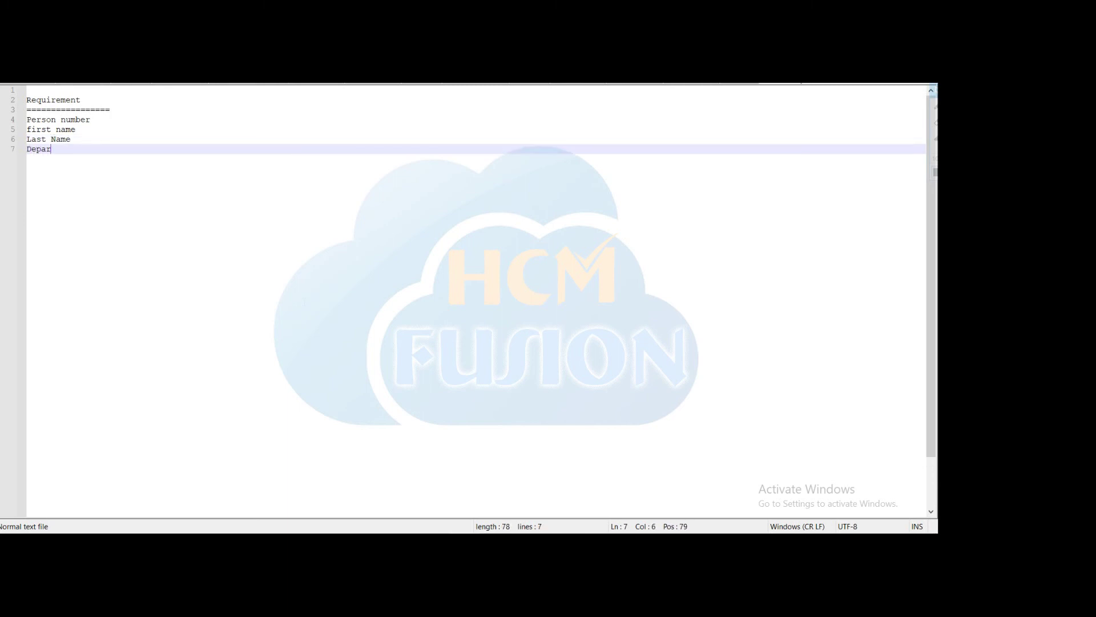
Add Depart name, legal employer name, a second separator and 'Parameter - Year', then select the notes.
text(nma)
key(BackSpace)
key(BackSpace)
key(BackSpace)
text(name)
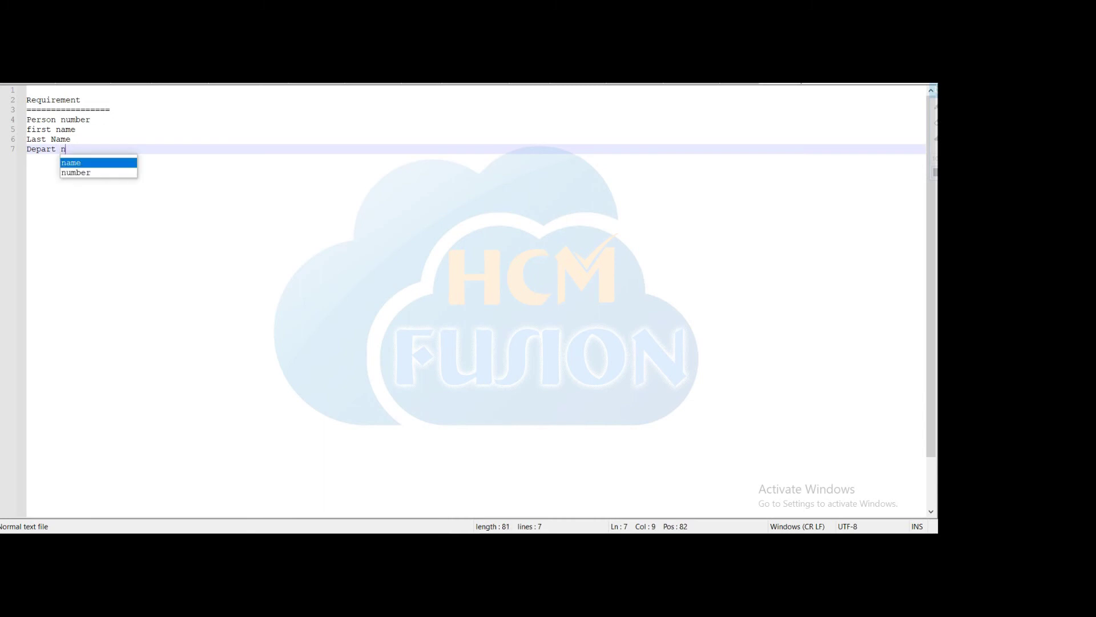
key(Return)
key(Return)
text(legal employe)
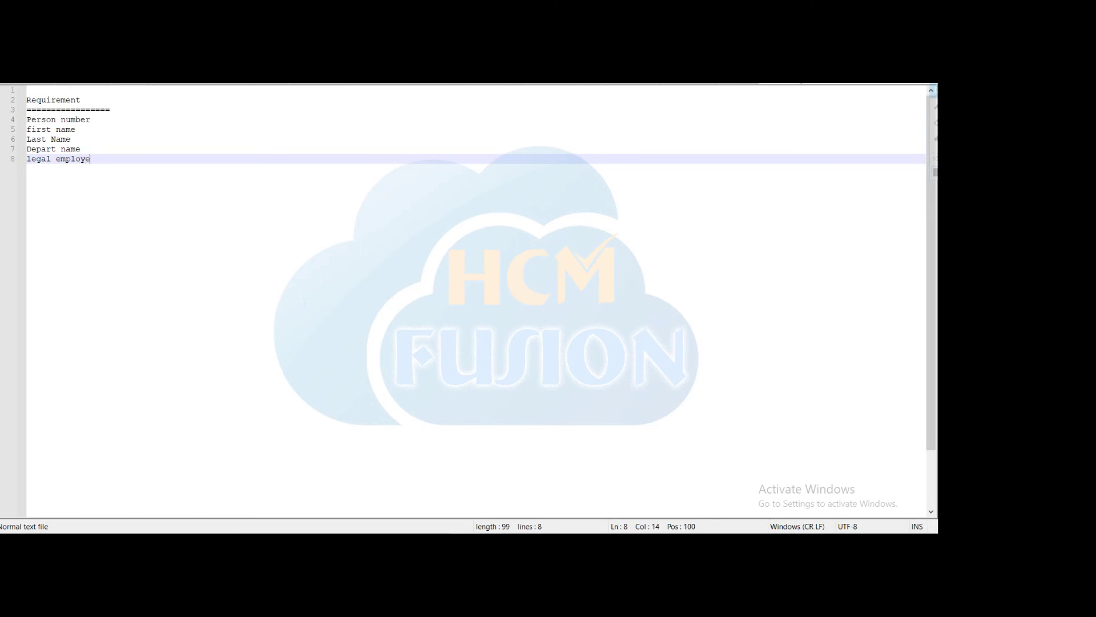
text(r)
key(BackSpace)
text(n)
key(Return)
text(===============)
key(Return)
text(Parameter - Year)
key(Return)
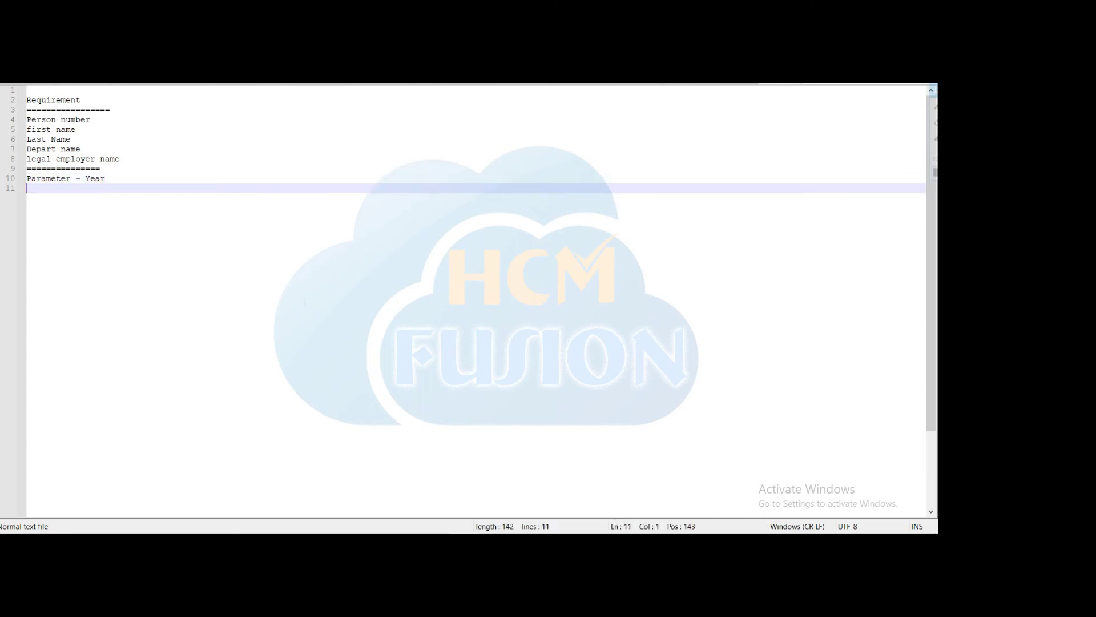
key(shift+Up)
key(shift+Up)
key(shift+Up)
key(shift+Up)
key(shift+Up)
key(shift+Up)
key(shift+Up)
key(shift+Up)
key(shift+Up)
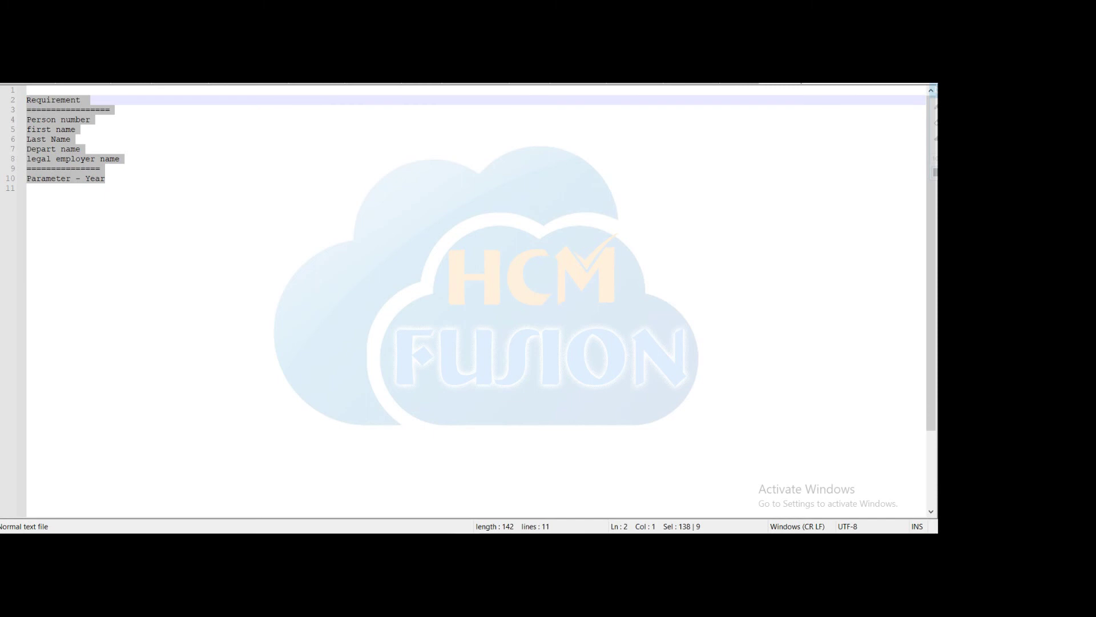
Go to Reports and Analytics and browse the catalog at /Shared Folders/Custom/XXTEST.
click(443, 502)
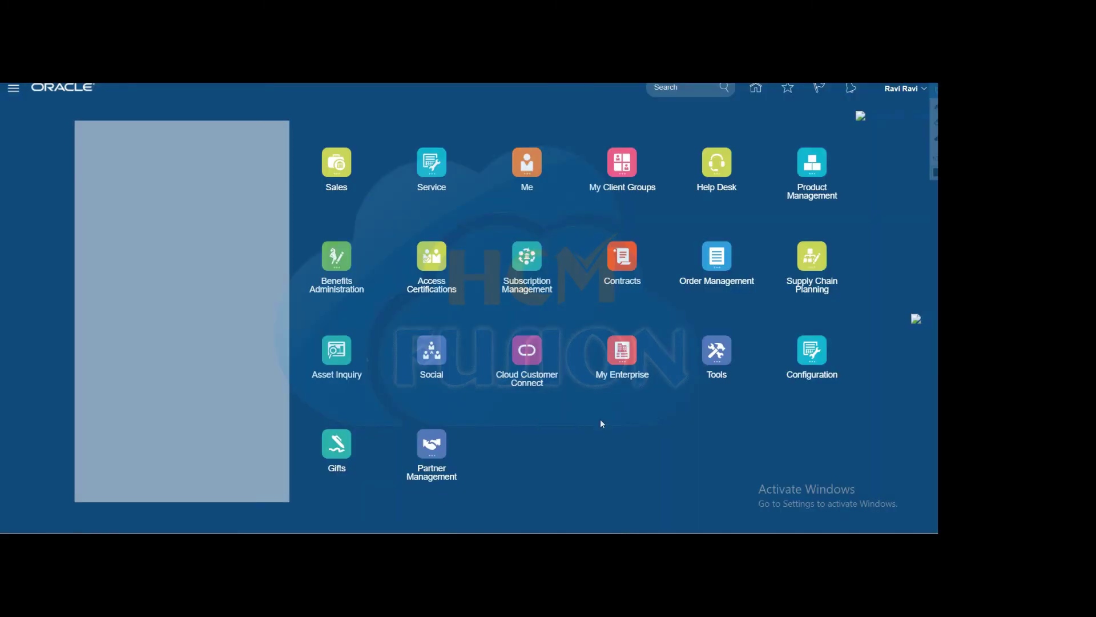
click(717, 350)
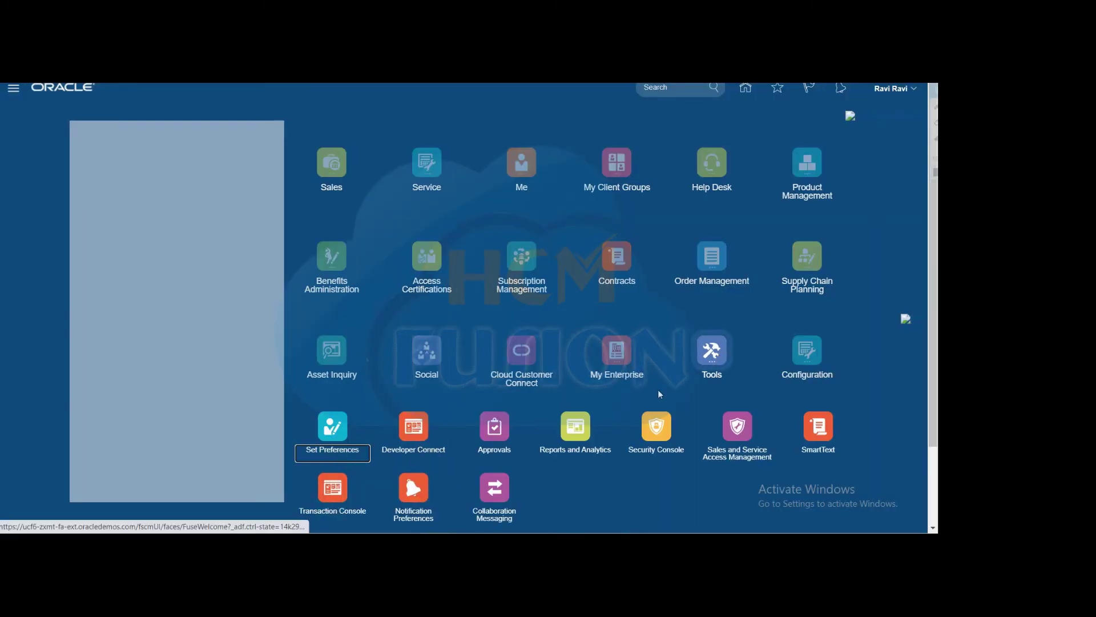
click(576, 425)
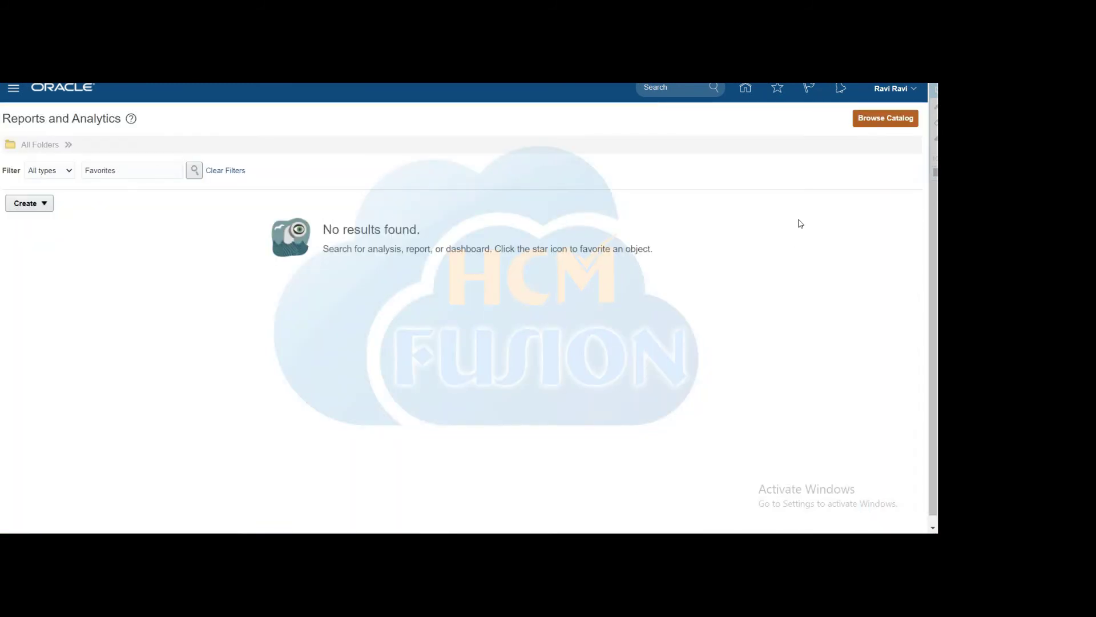
click(882, 121)
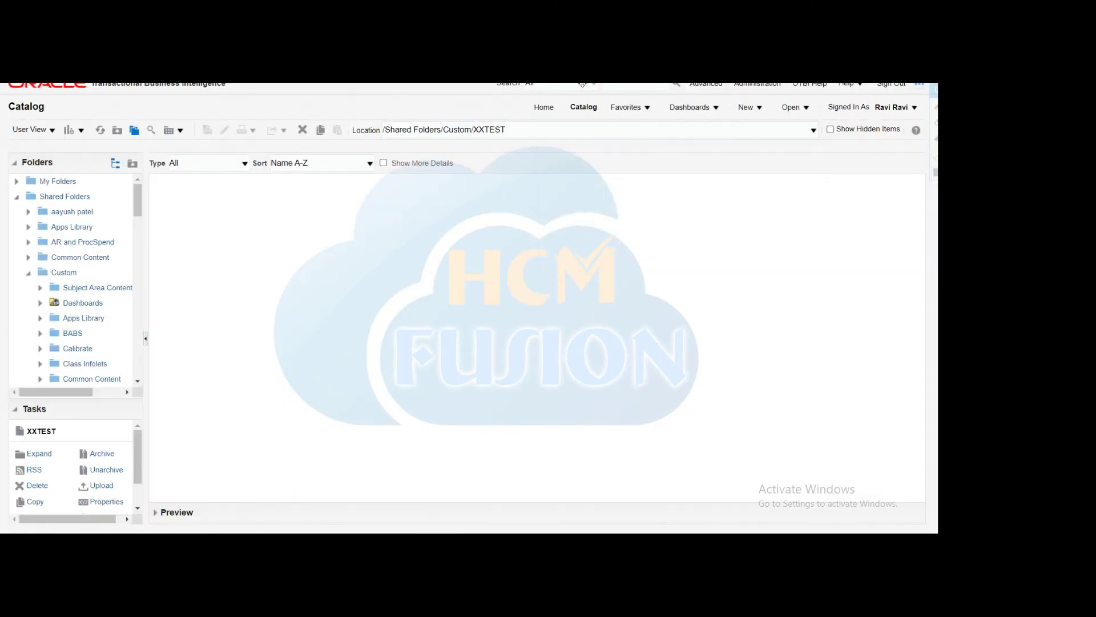
click(748, 108)
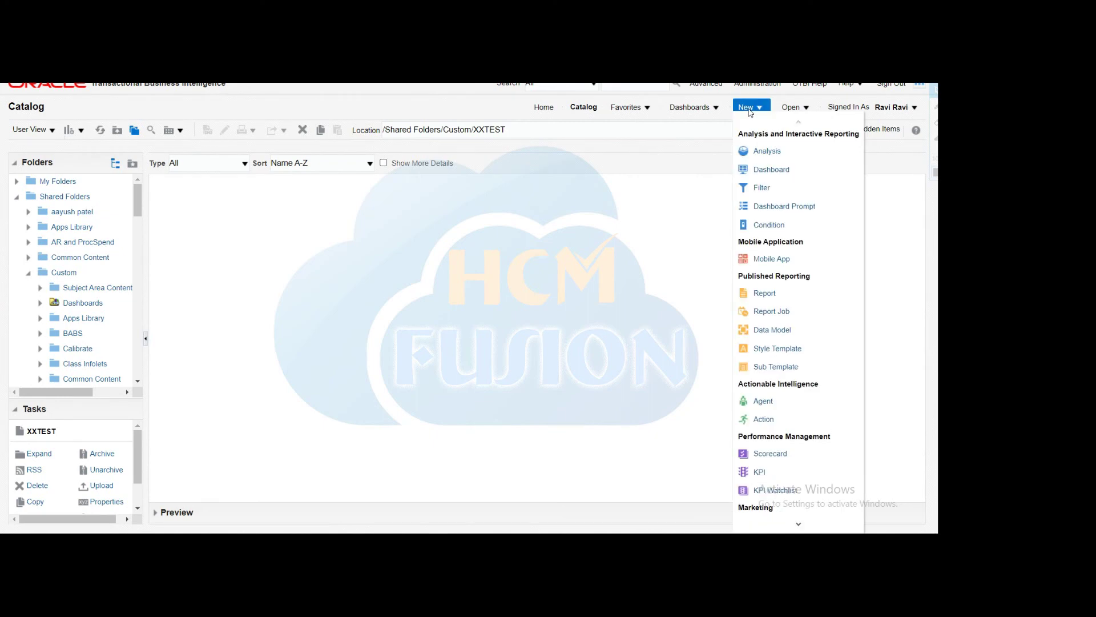
drag(746, 134, 842, 142)
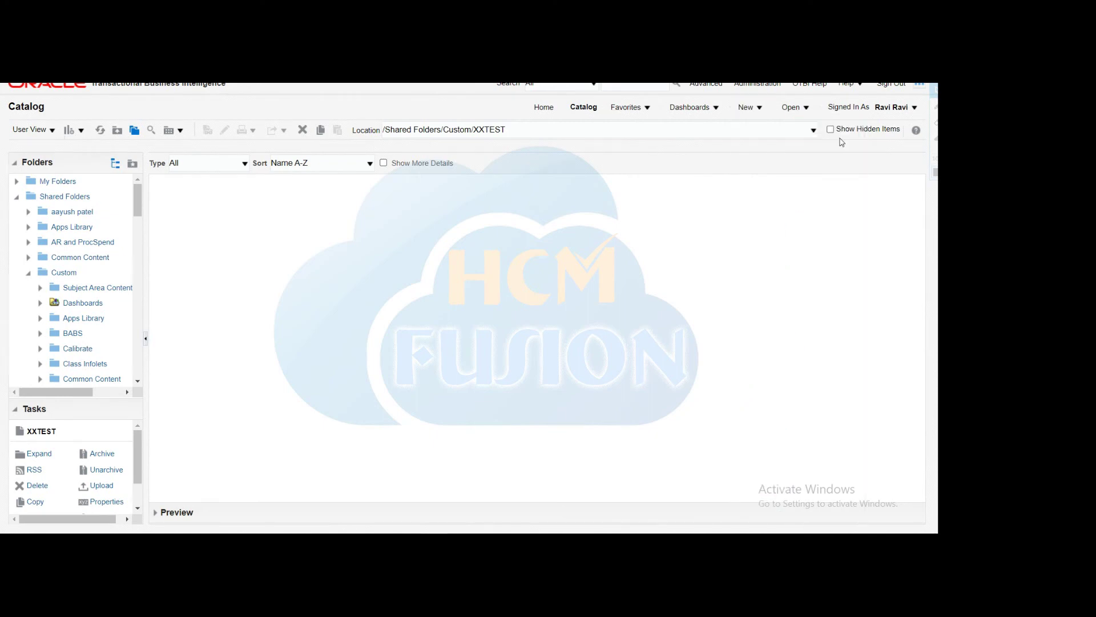
click(762, 117)
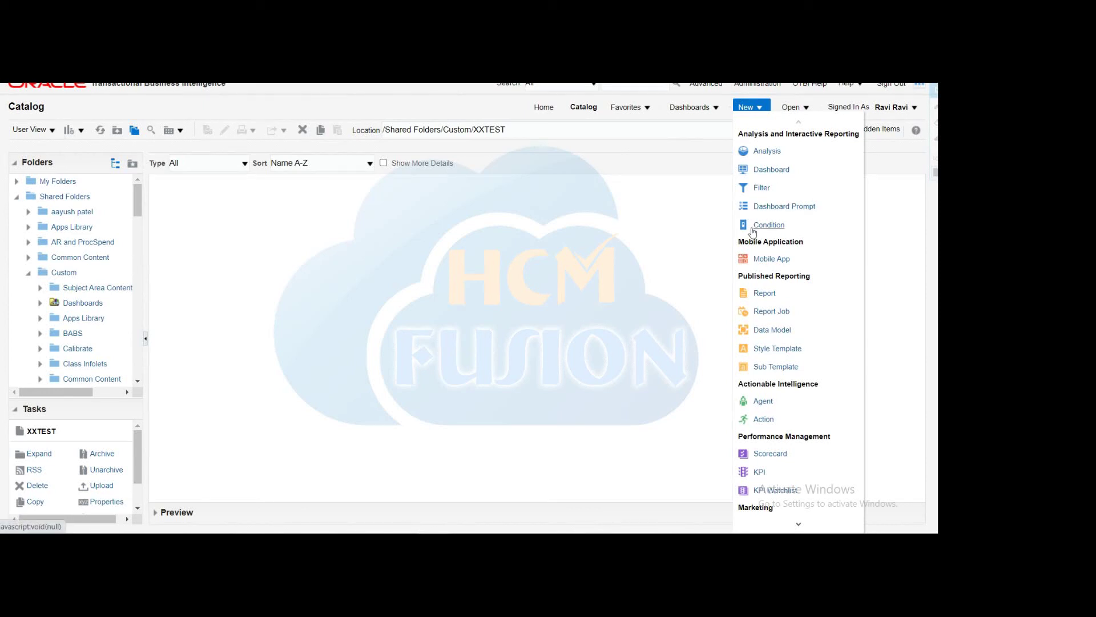
Create a new analysis on the Workforce Management - Worker Assignment Event subject area.
click(766, 152)
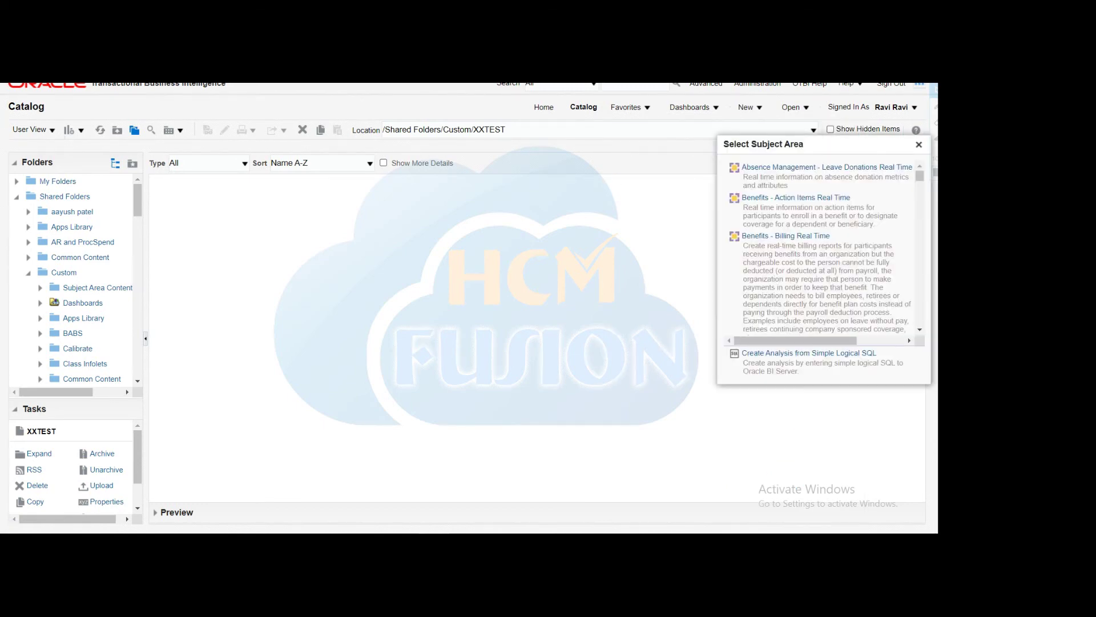
drag(919, 180, 934, 327)
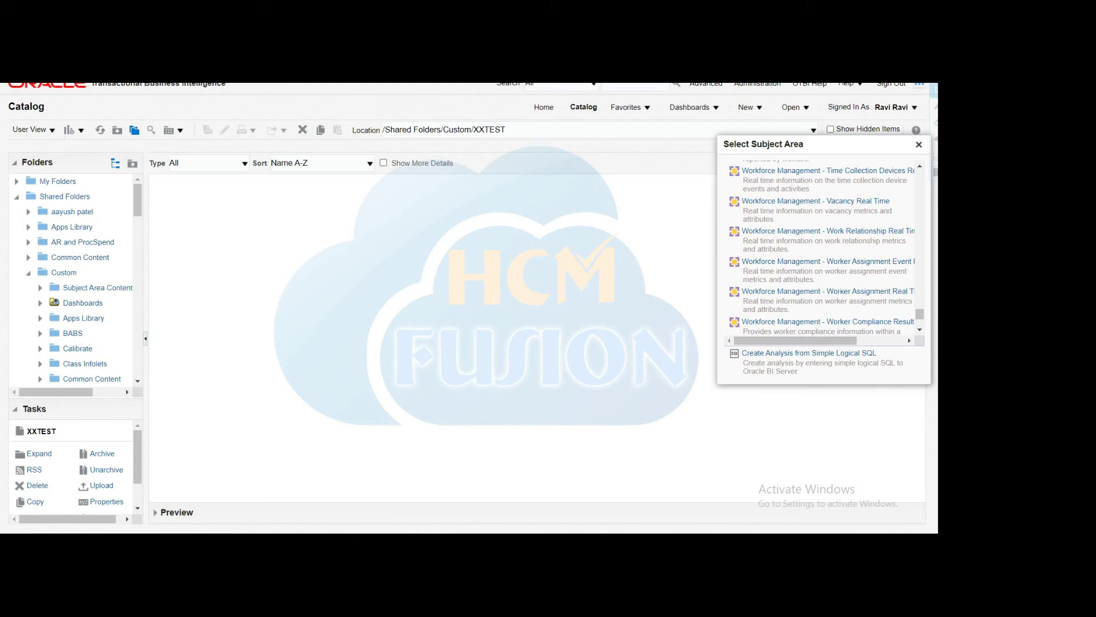
click(832, 261)
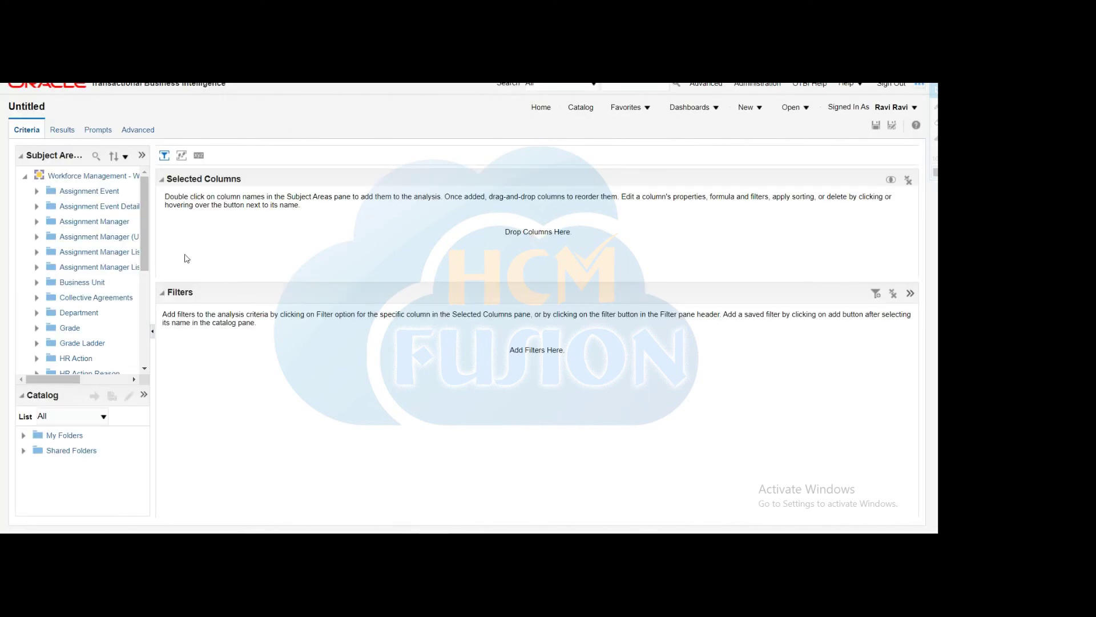
Add Person Number, First Name and Last Name from the Worker folder to Selected Columns.
drag(154, 235, 214, 233)
scroll(117, 303, down, 5)
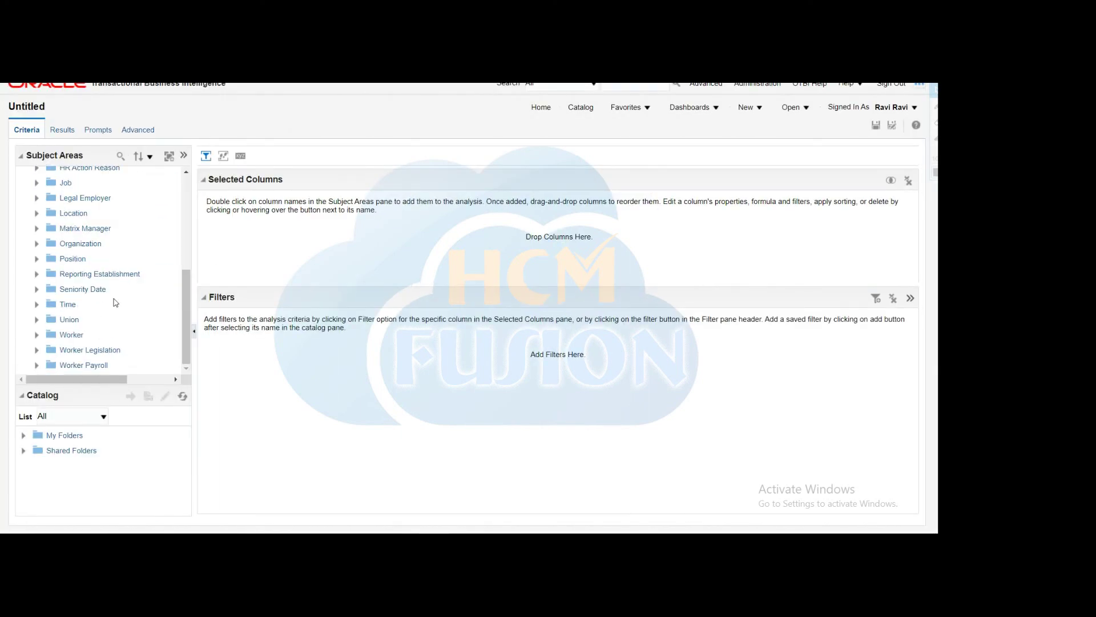
click(37, 335)
scroll(105, 299, down, 15)
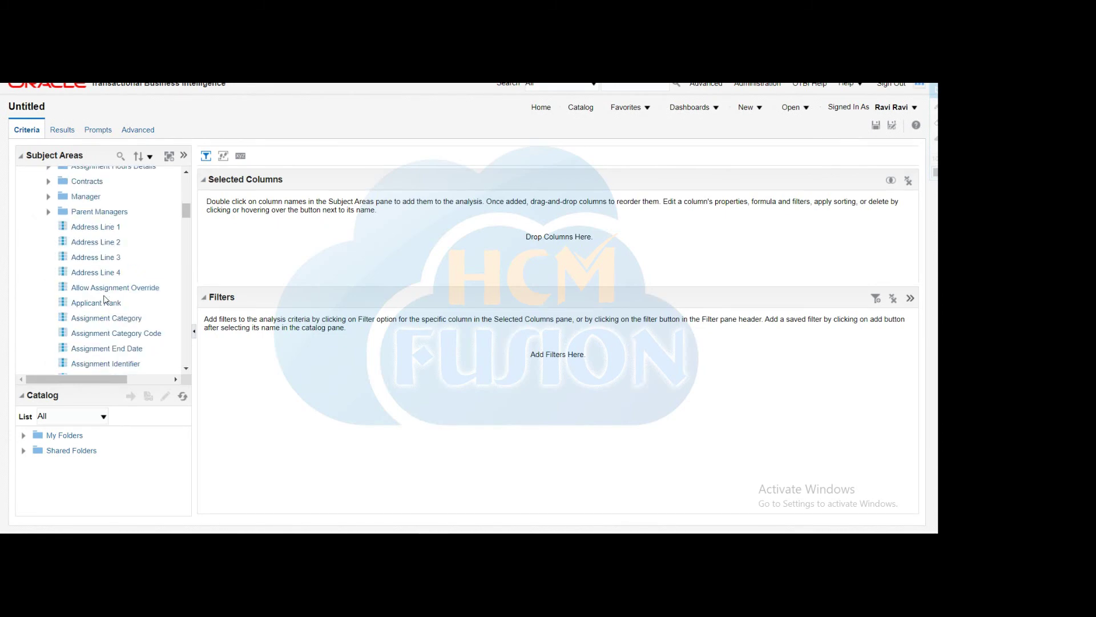
scroll(105, 299, down, 10)
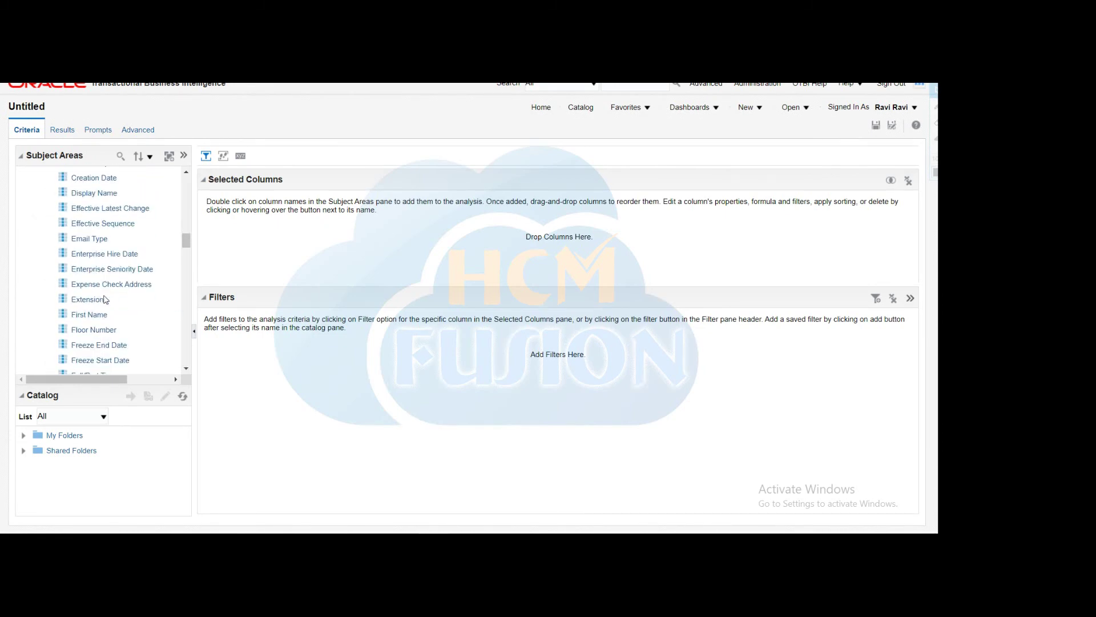
scroll(105, 299, down, 3)
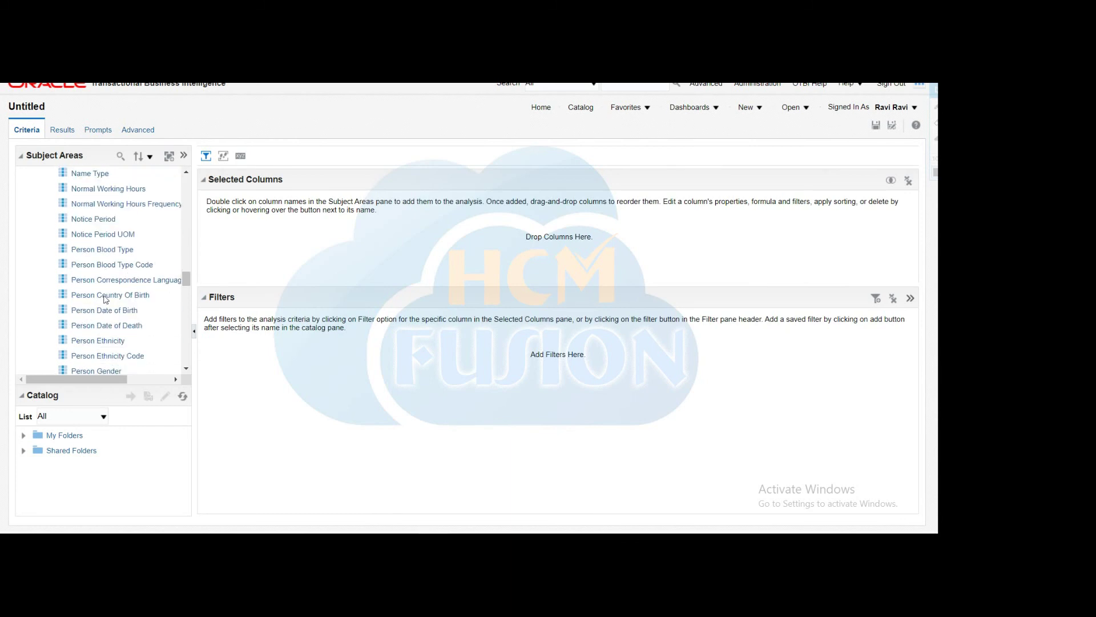
scroll(105, 300, down, 3)
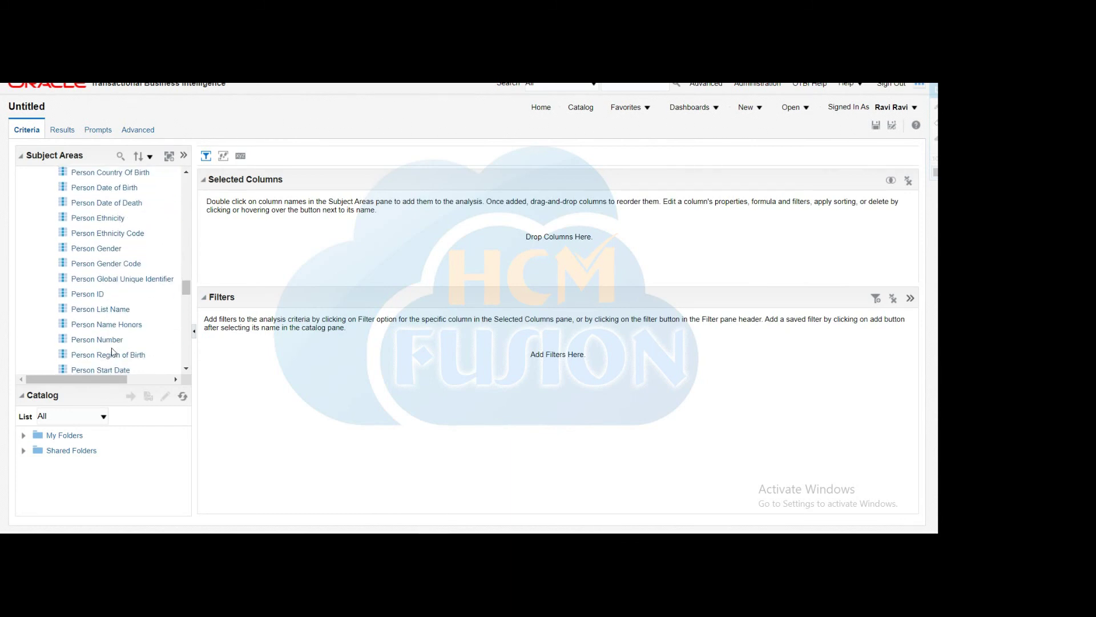
drag(105, 342, 228, 240)
scroll(124, 310, up, 6)
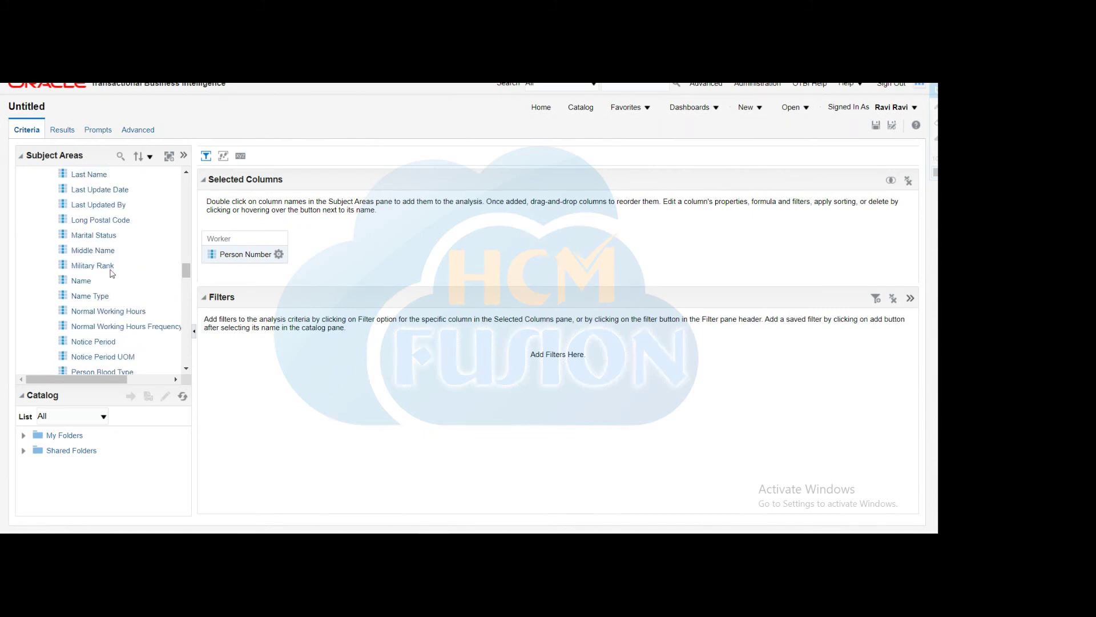
drag(89, 181, 313, 247)
scroll(100, 330, up, 3)
scroll(96, 294, up, 4)
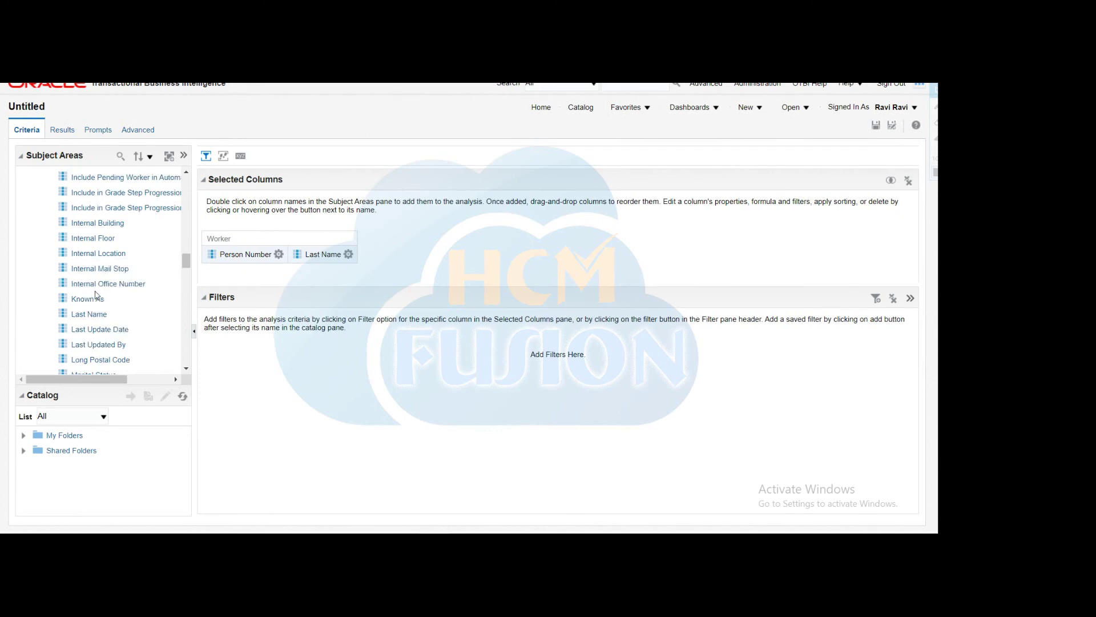
scroll(96, 295, up, 1)
drag(89, 253, 371, 252)
Add Department Name and Legal Employer Name to the selected columns.
scroll(100, 308, up, 5)
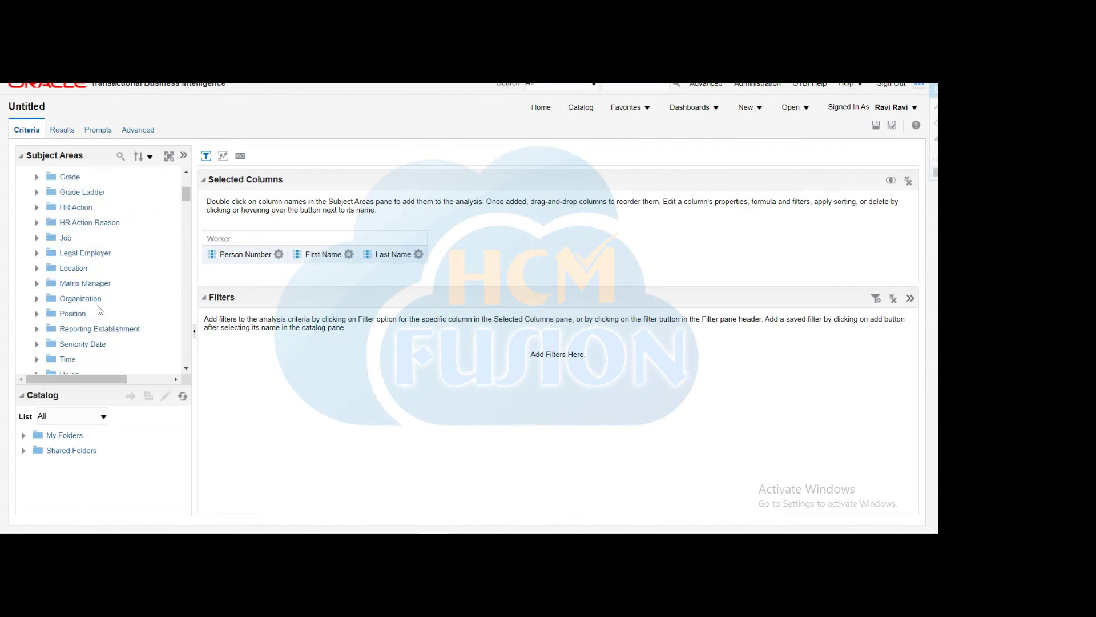
scroll(52, 217, up, 1)
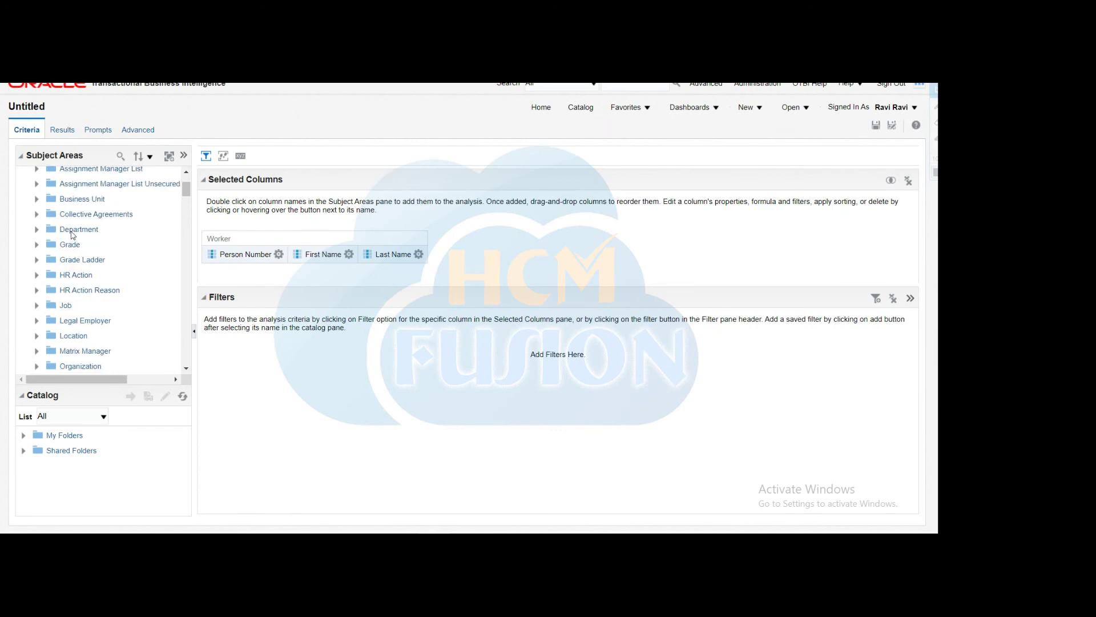
click(37, 231)
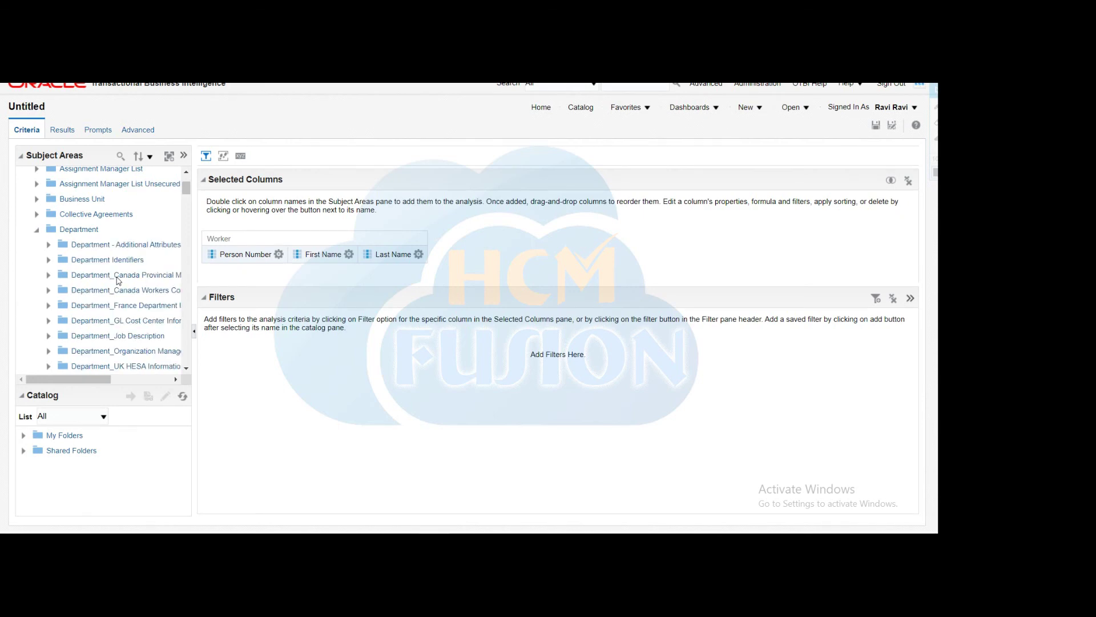
scroll(118, 280, down, 5)
scroll(118, 280, up, 2)
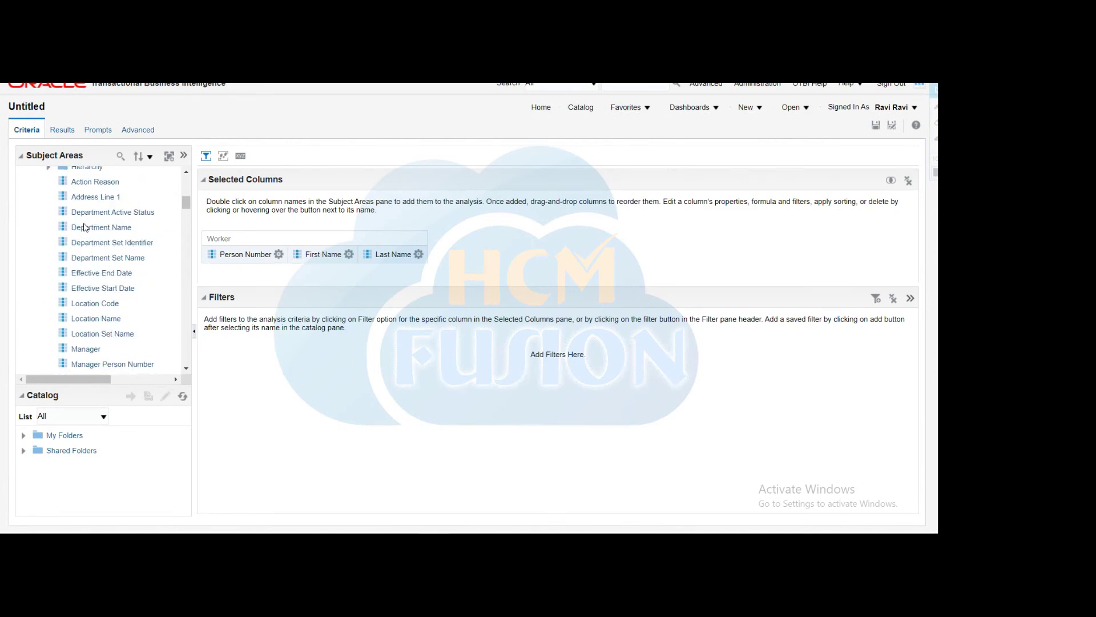
drag(84, 227, 291, 251)
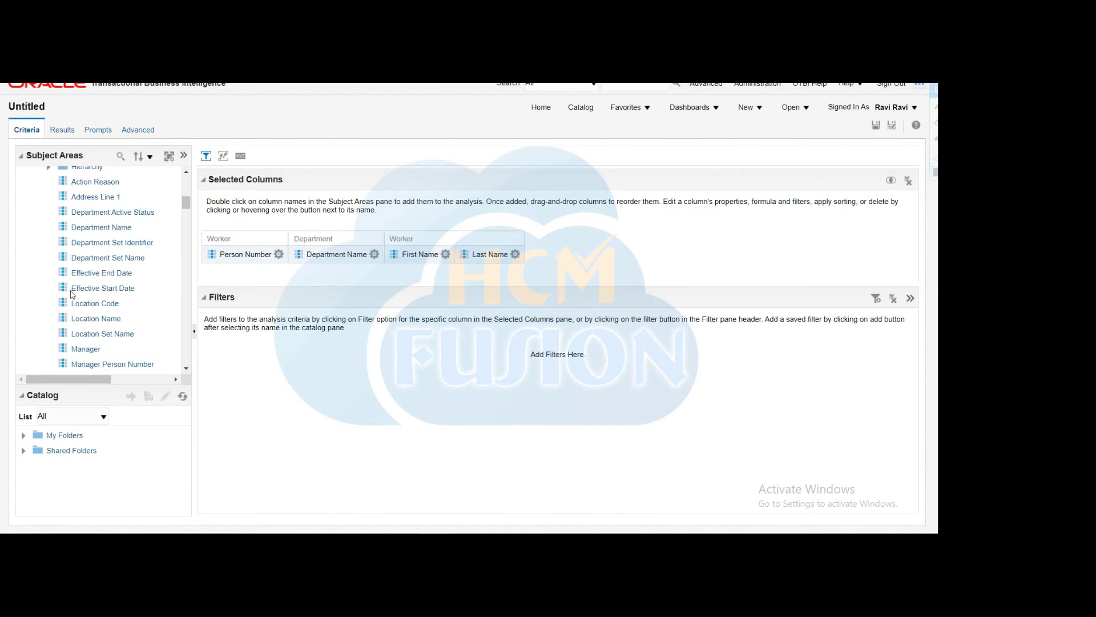
scroll(72, 296, down, 8)
scroll(69, 268, up, 2)
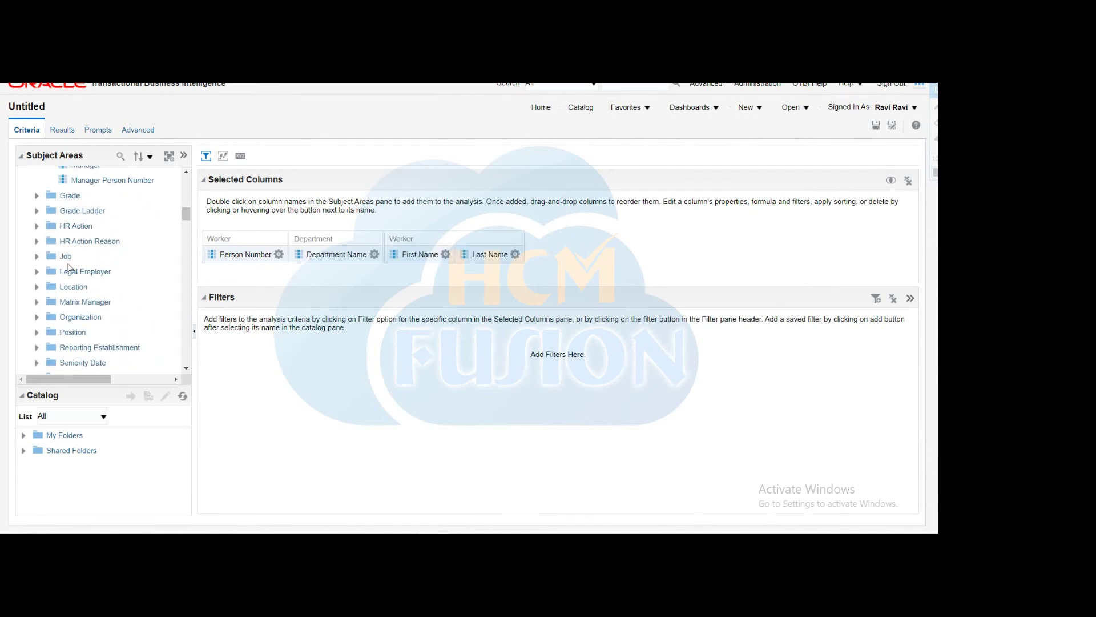
click(37, 272)
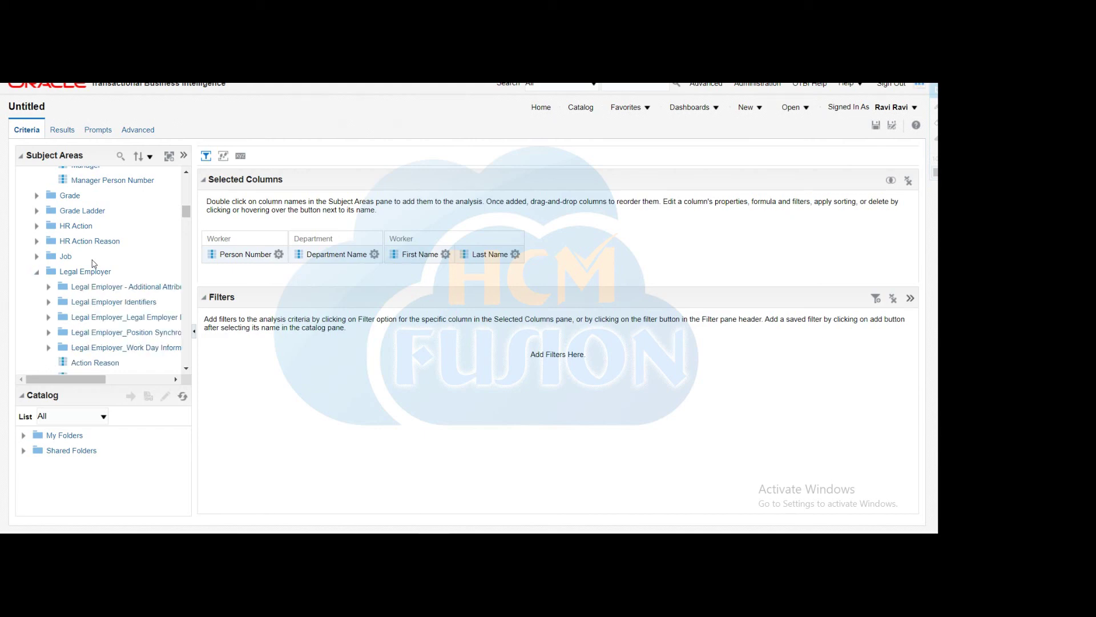
scroll(95, 310, down, 4)
drag(96, 310, 529, 258)
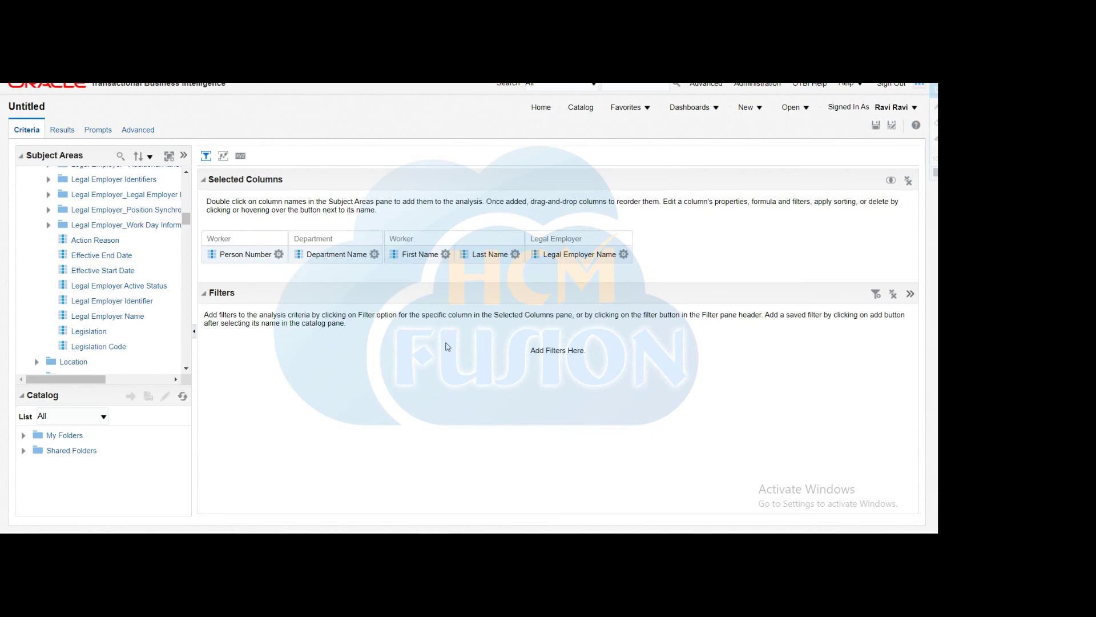
click(876, 294)
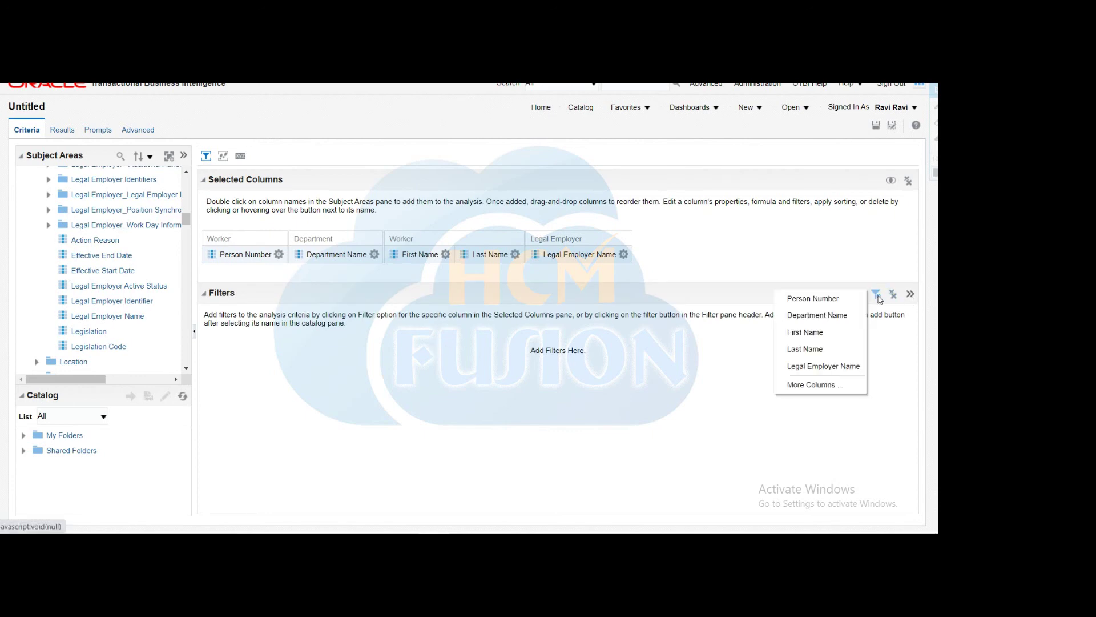
Add a filter on Time > Calendar Year with the operator 'is prompted'.
click(824, 385)
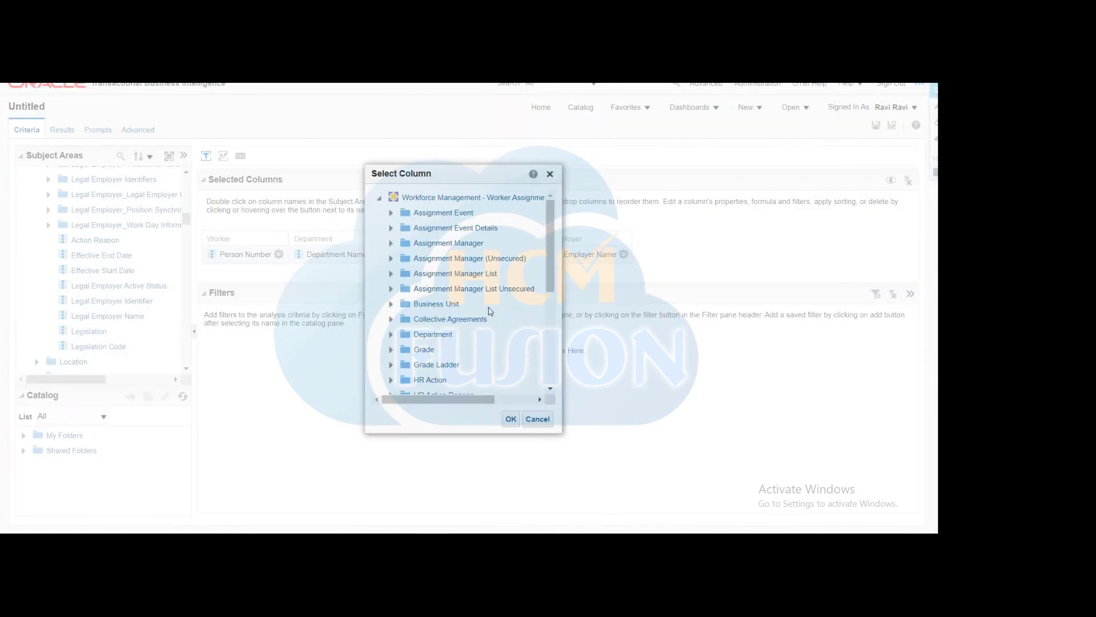
scroll(447, 327, down, 2)
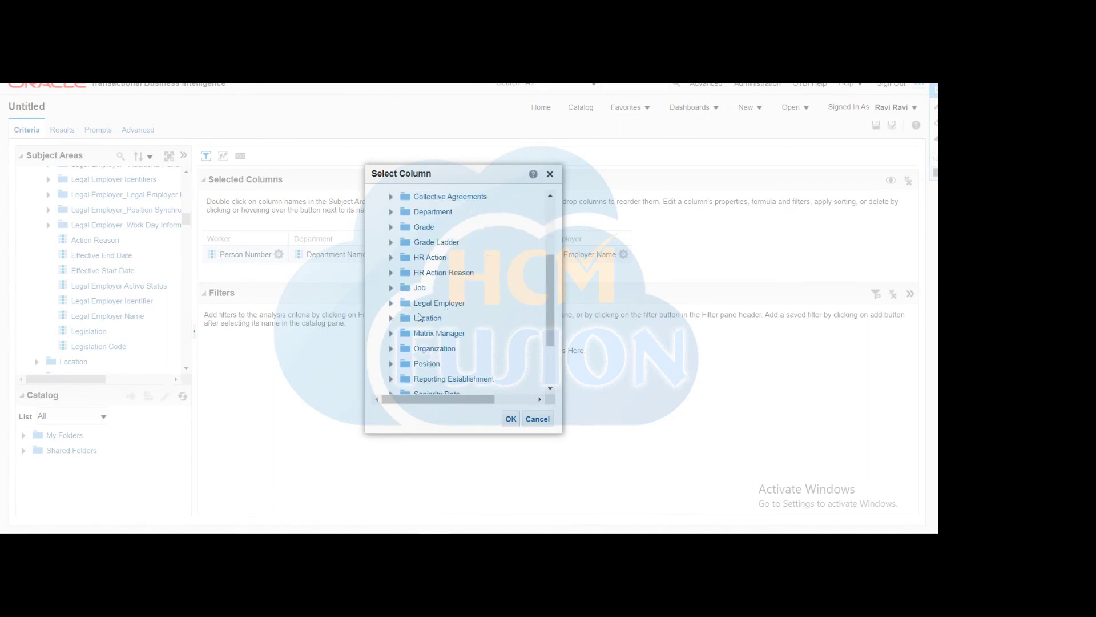
scroll(419, 318, down, 2)
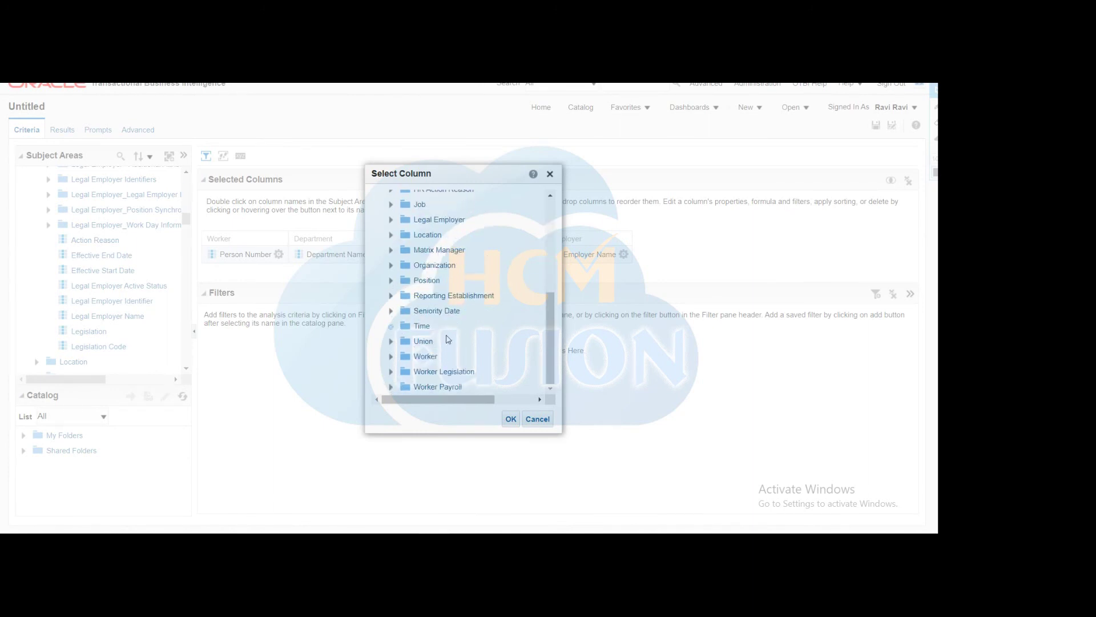
click(392, 327)
scroll(440, 350, down, 3)
click(448, 311)
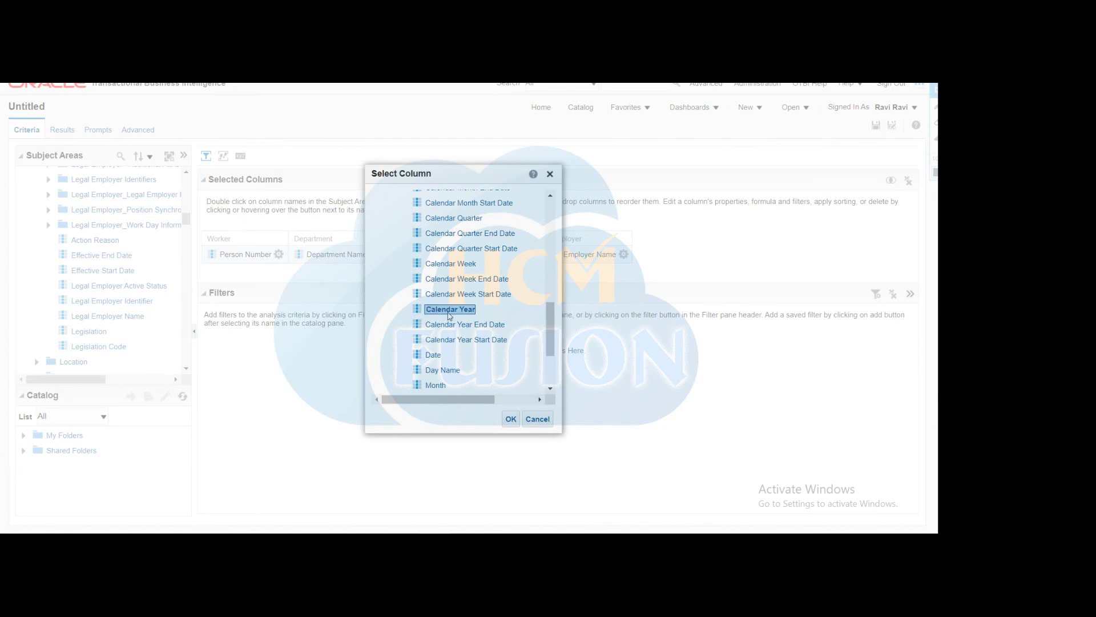
click(511, 418)
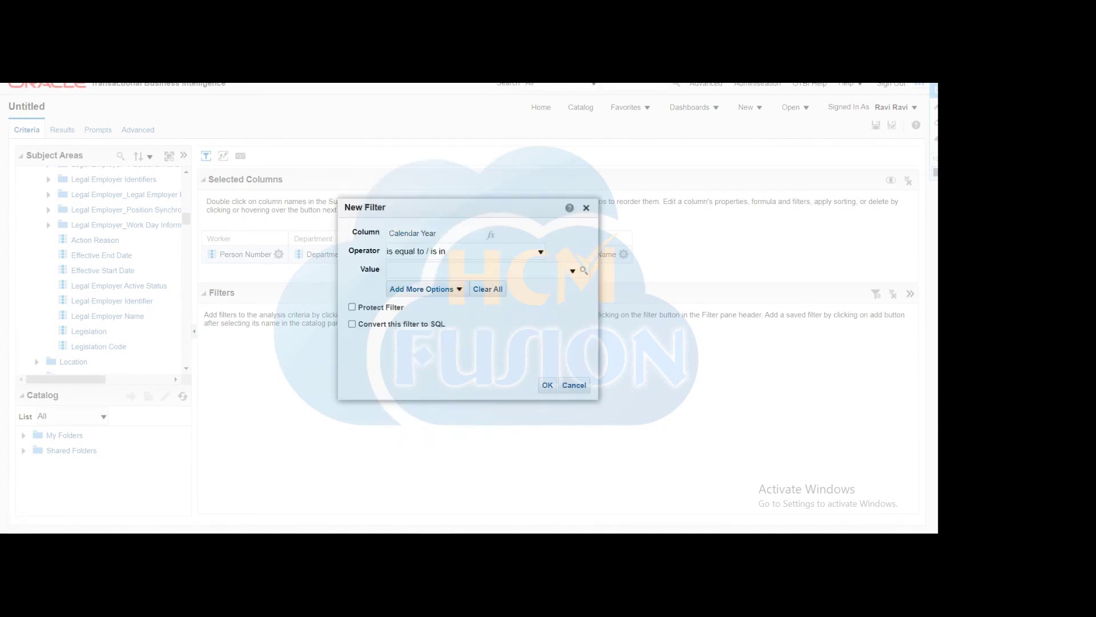
click(392, 252)
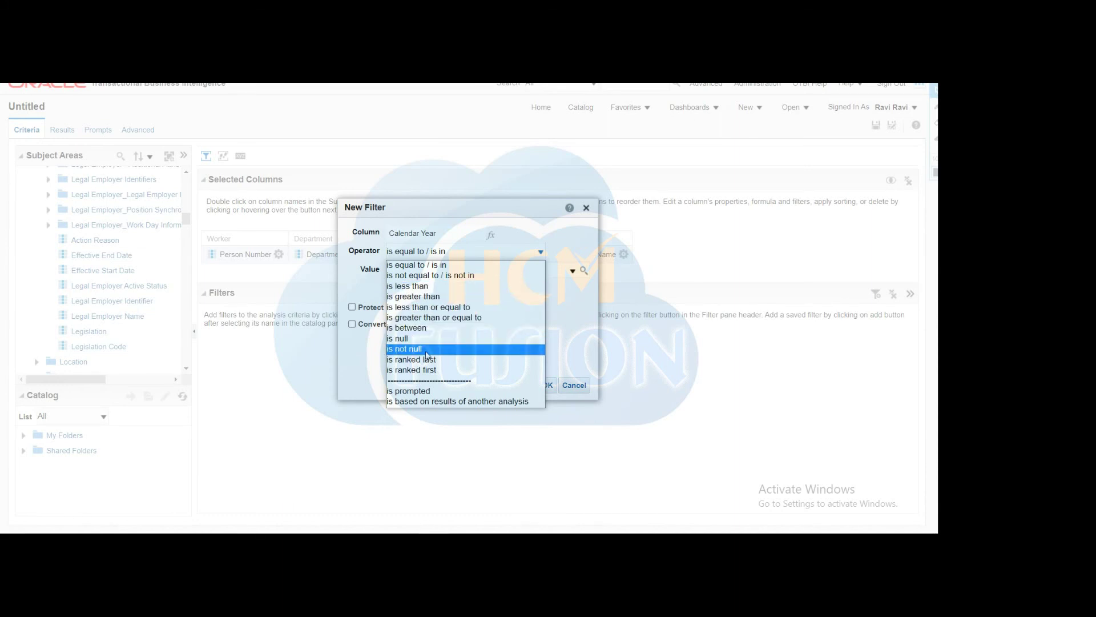
click(409, 392)
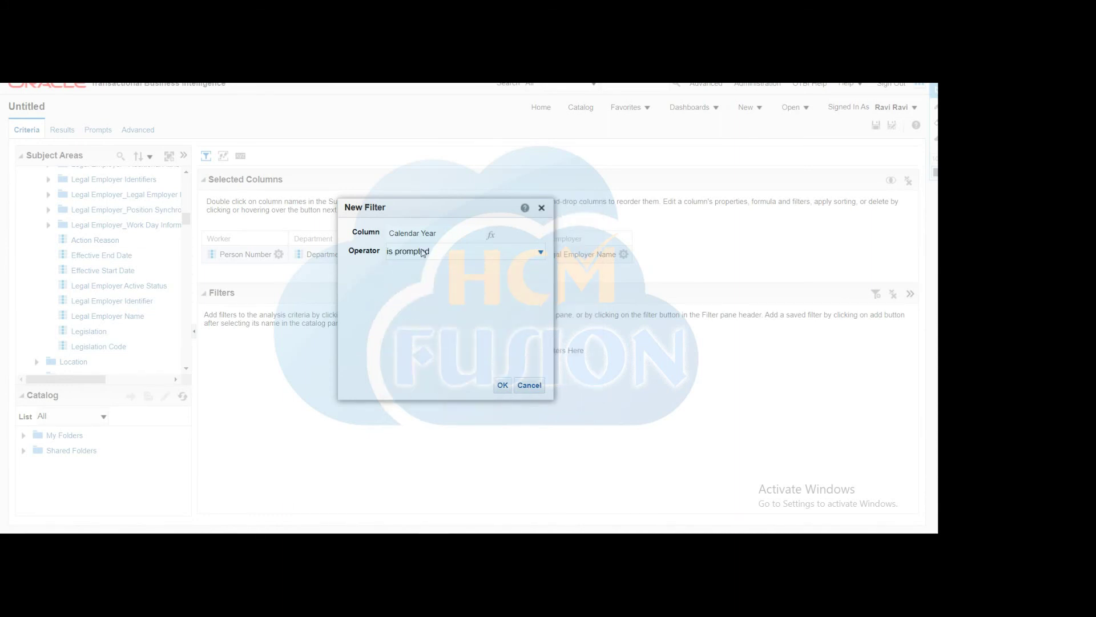
click(501, 386)
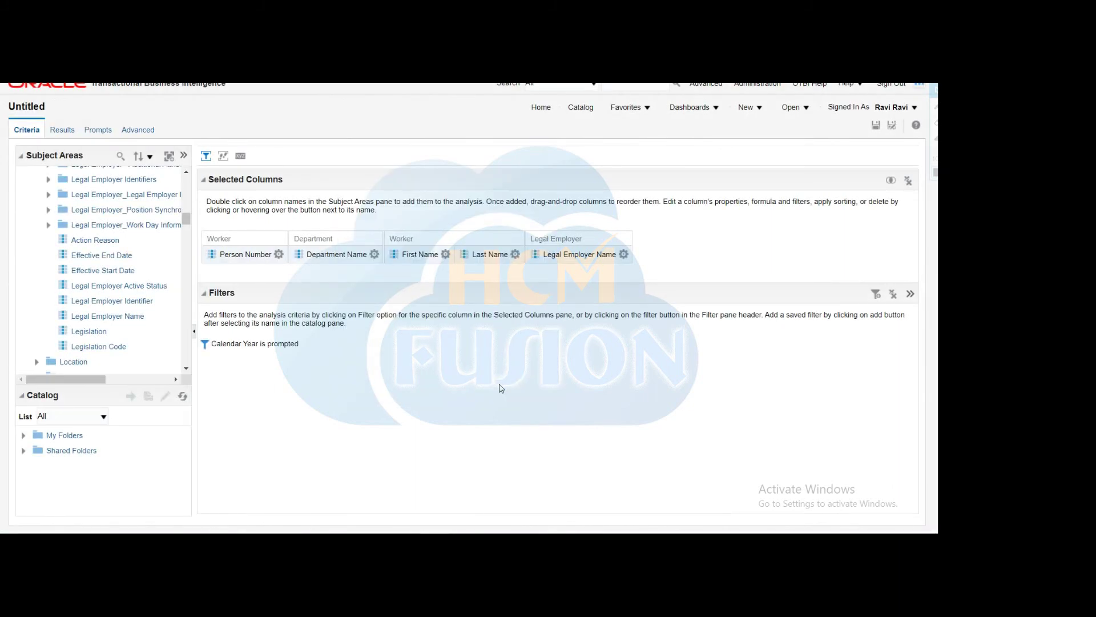
click(279, 254)
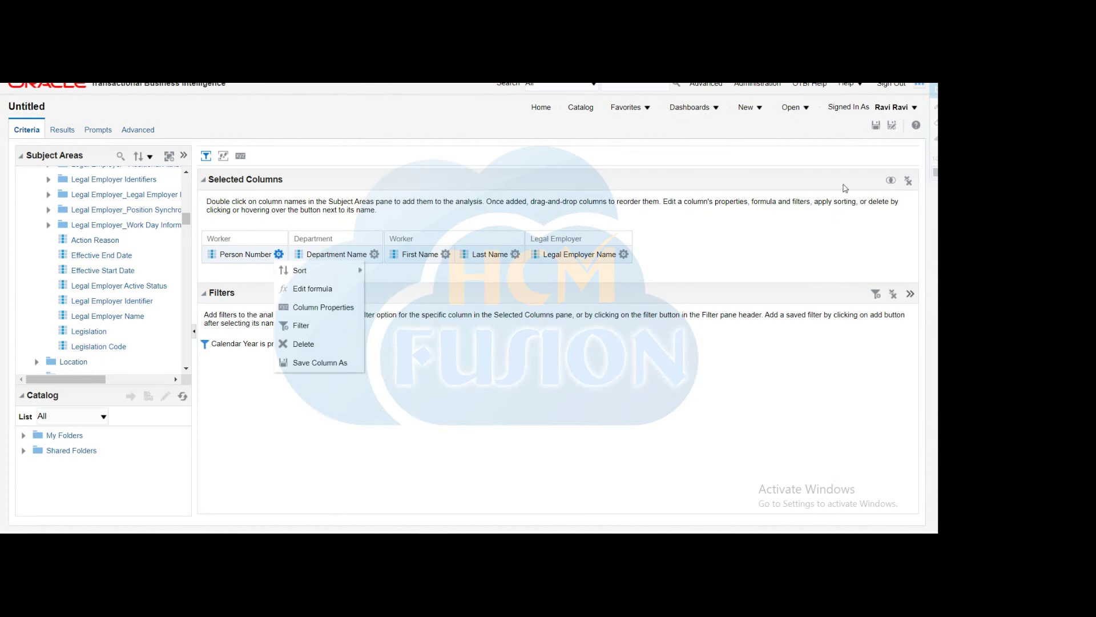
Switch the results table to content paging in Table Properties, then start saving the analysis.
click(586, 178)
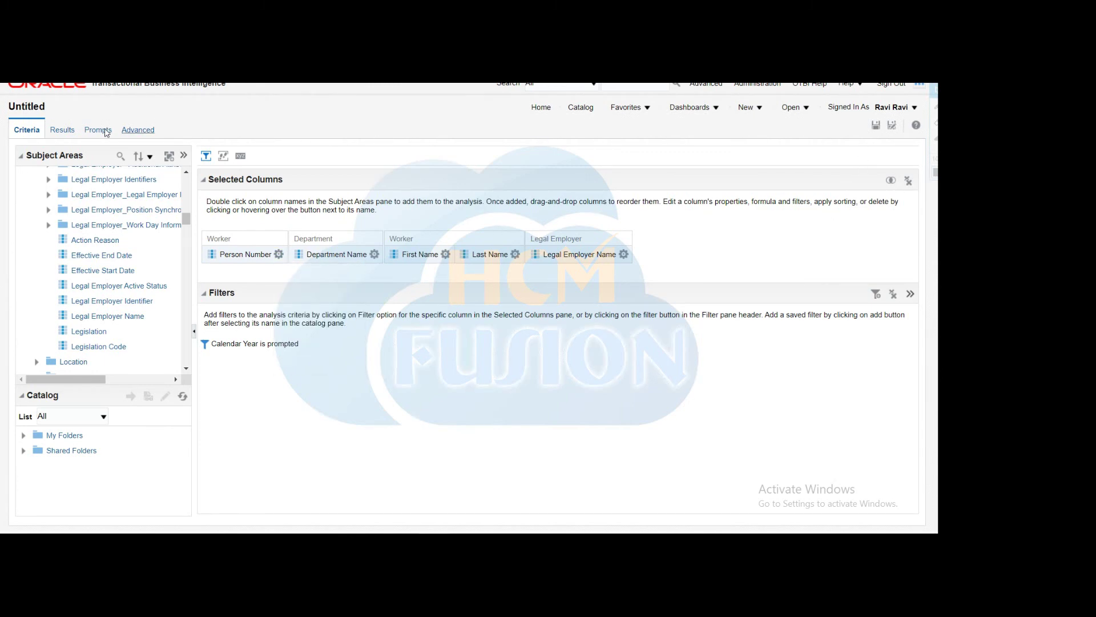
click(62, 129)
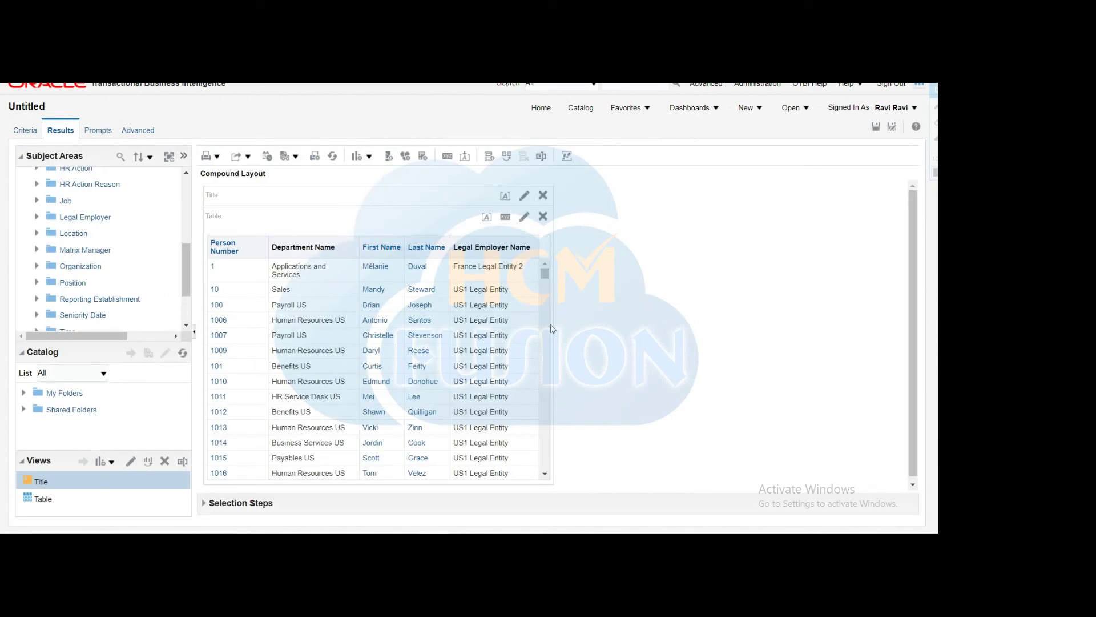
click(505, 216)
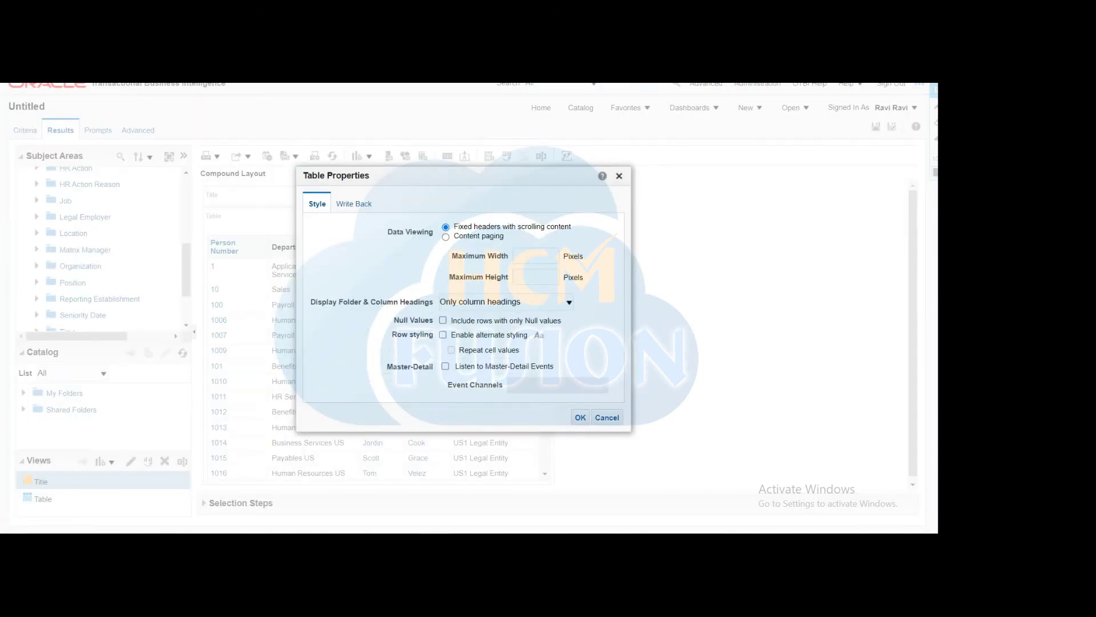
click(446, 236)
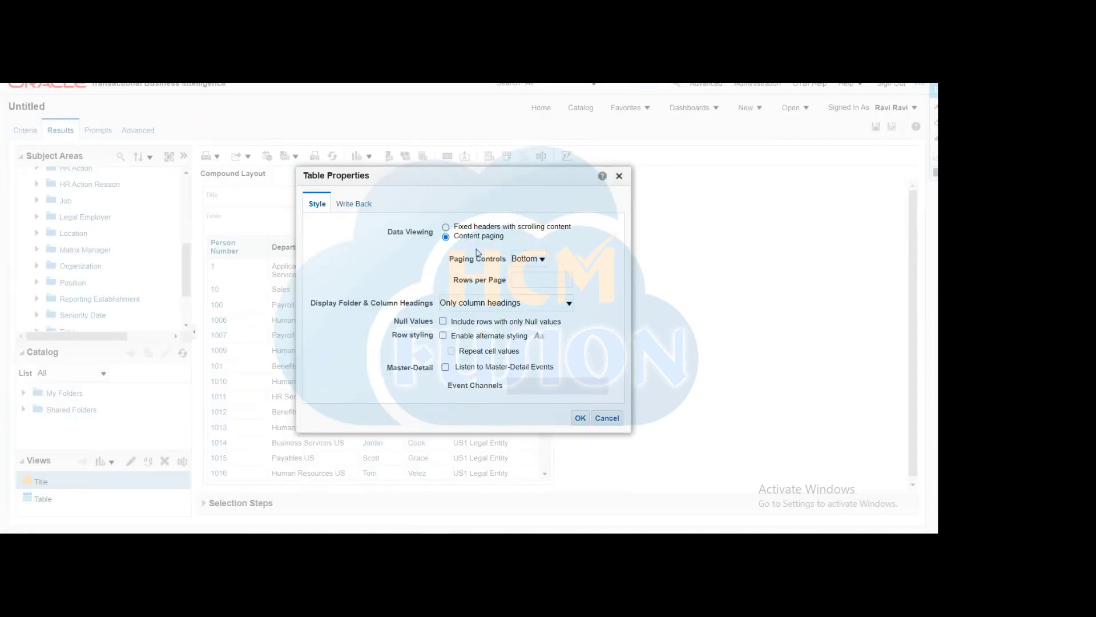
click(579, 419)
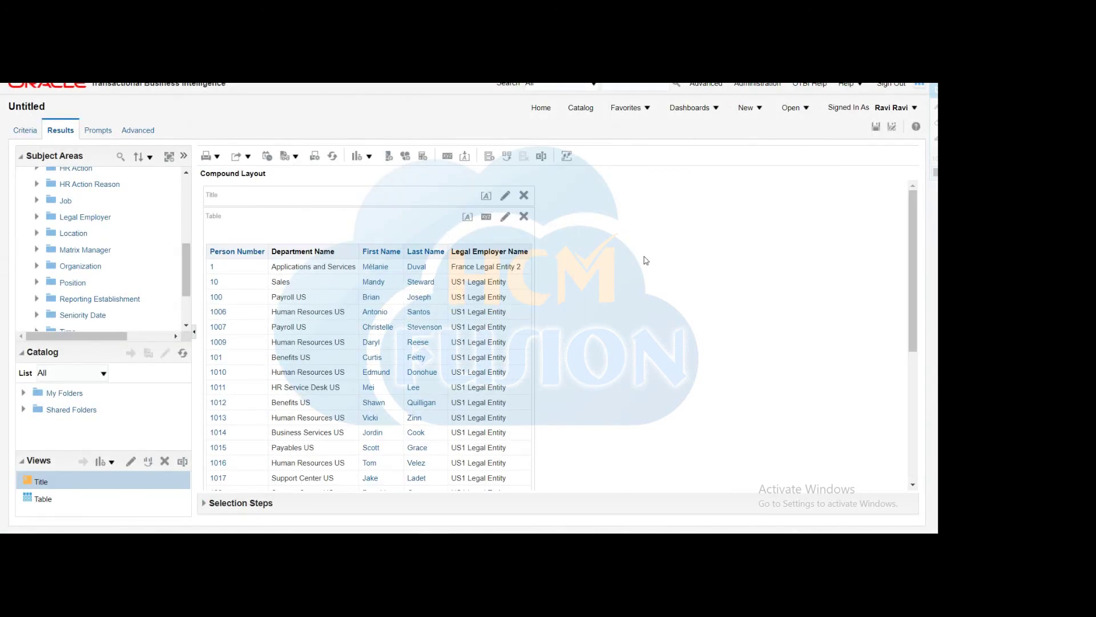
click(875, 126)
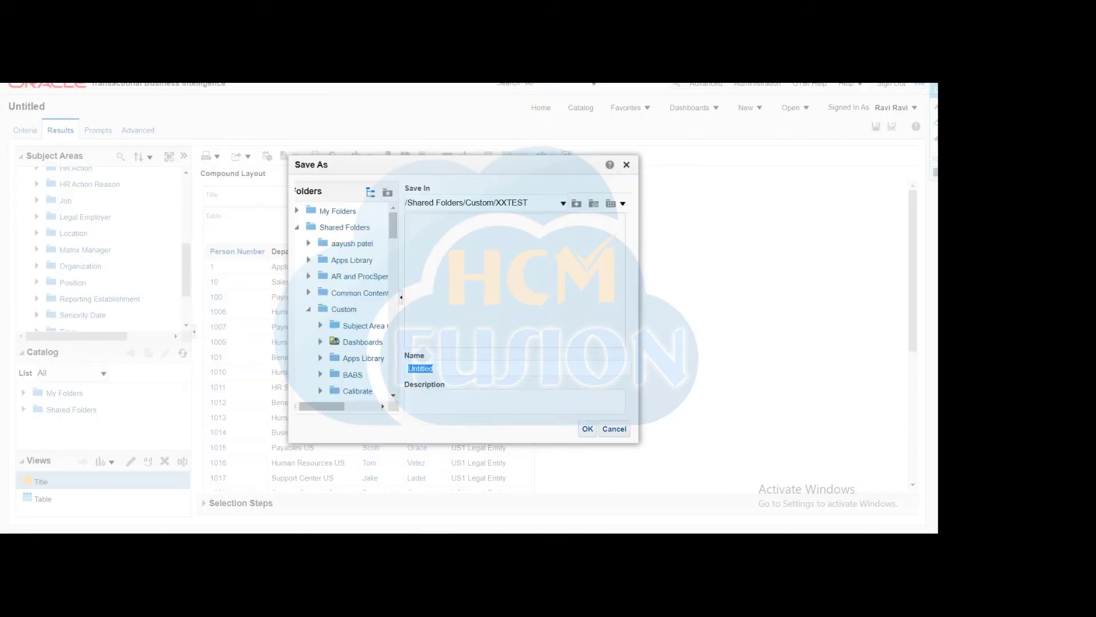
Save the analysis as Person_Details in /Shared Folders/Custom/XXTEST.
text(Person_Details)
click(588, 429)
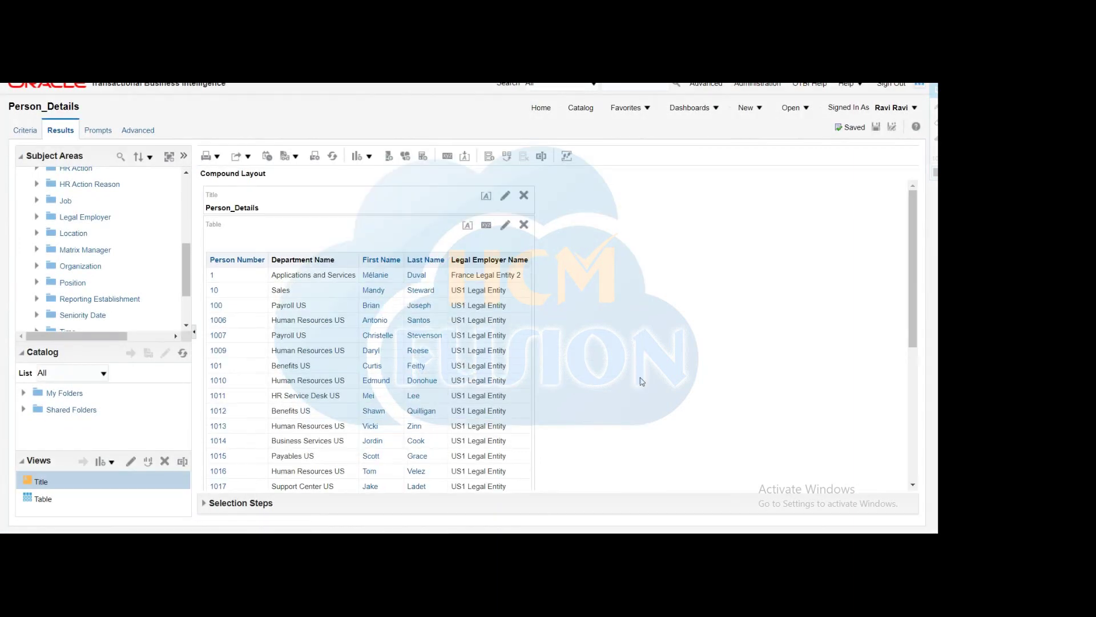
click(759, 110)
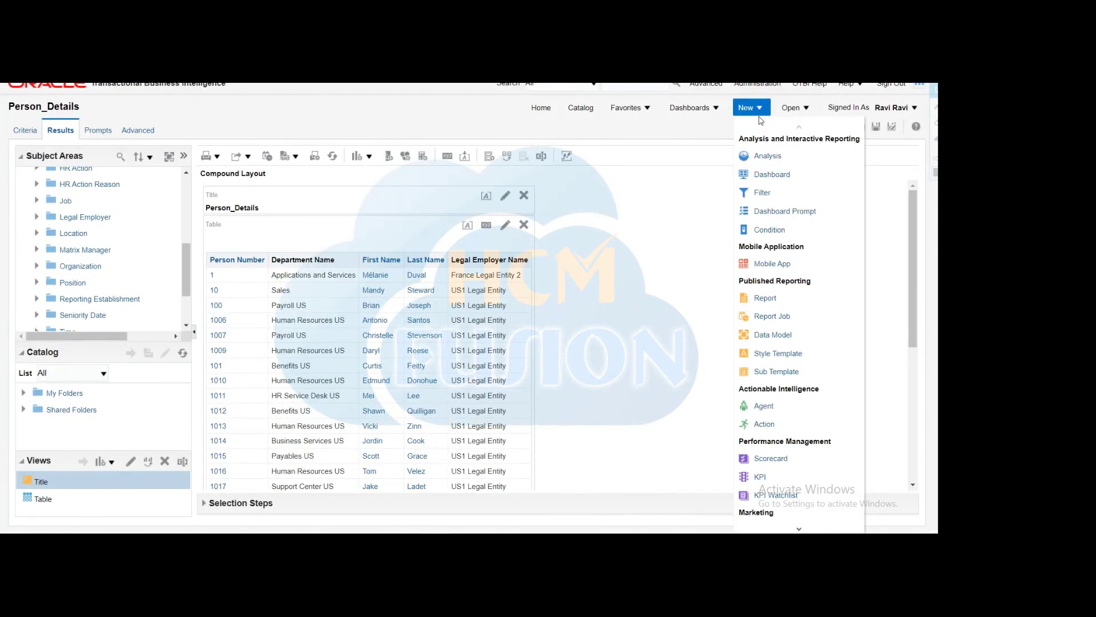
Create a new dashboard prompt on the Workforce Management - Worker Assignment Event subject area.
click(777, 212)
scroll(923, 256, down, 3)
scroll(819, 412, down, 15)
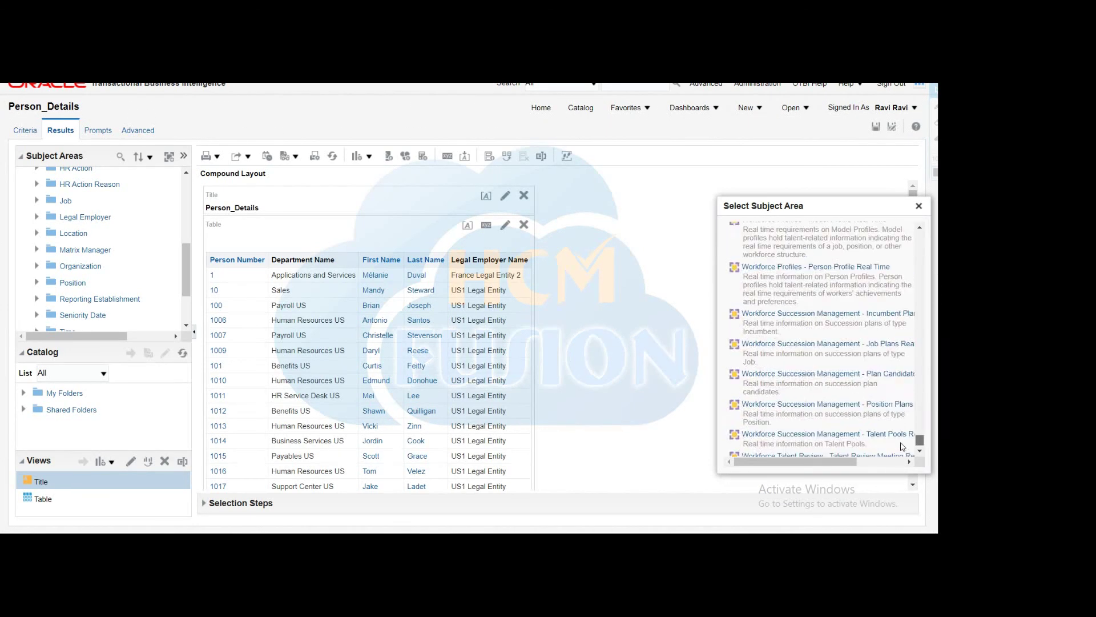
scroll(819, 412, up, 5)
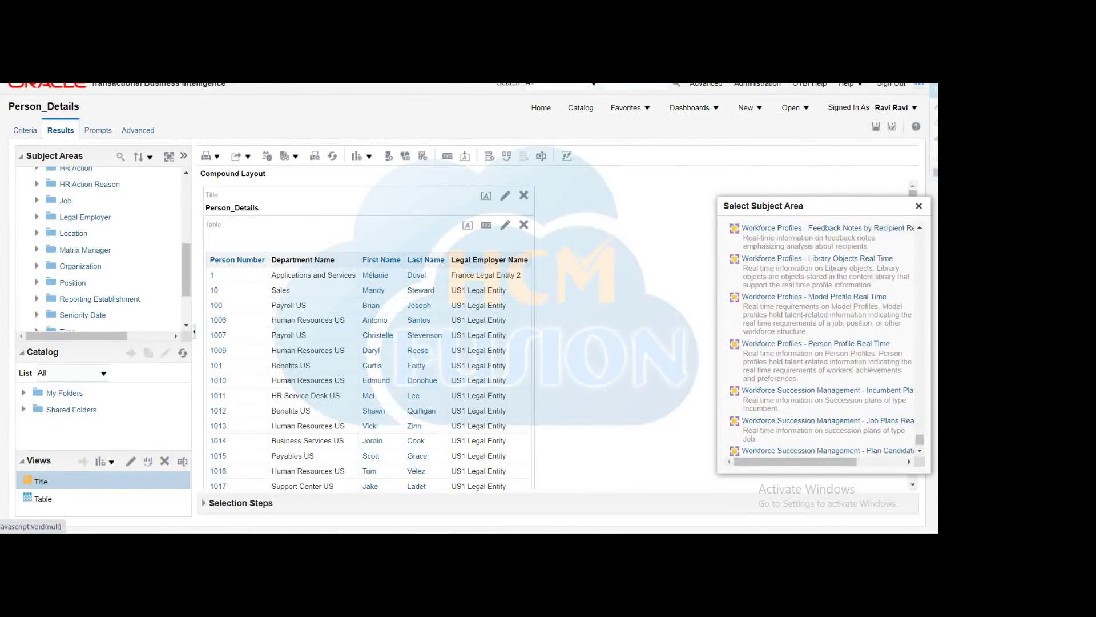
scroll(823, 339, up, 5)
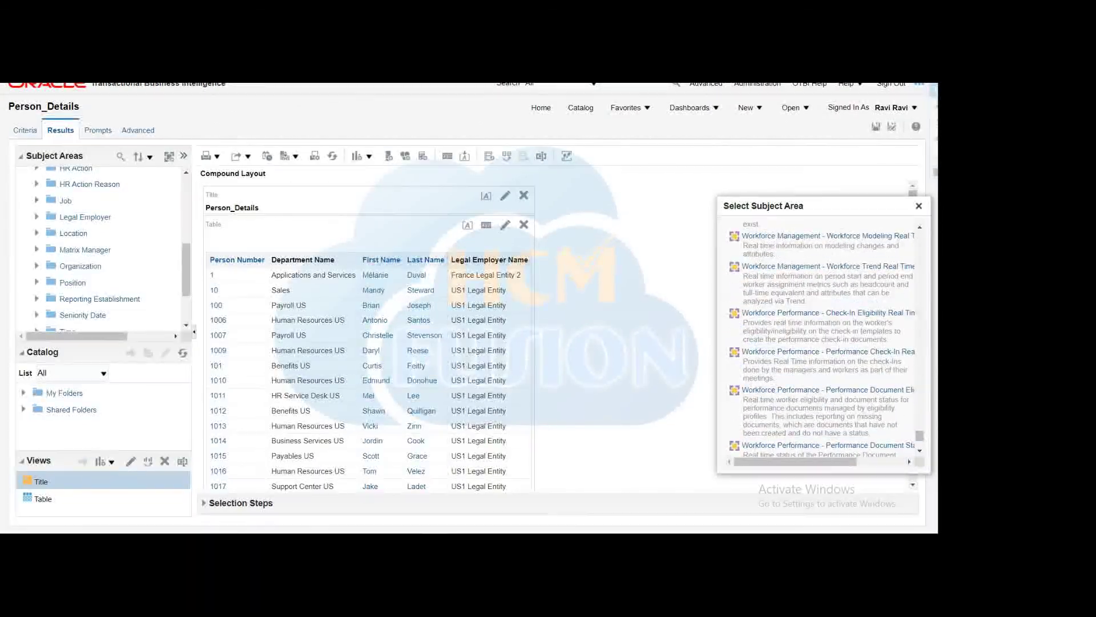
scroll(822, 339, up, 1)
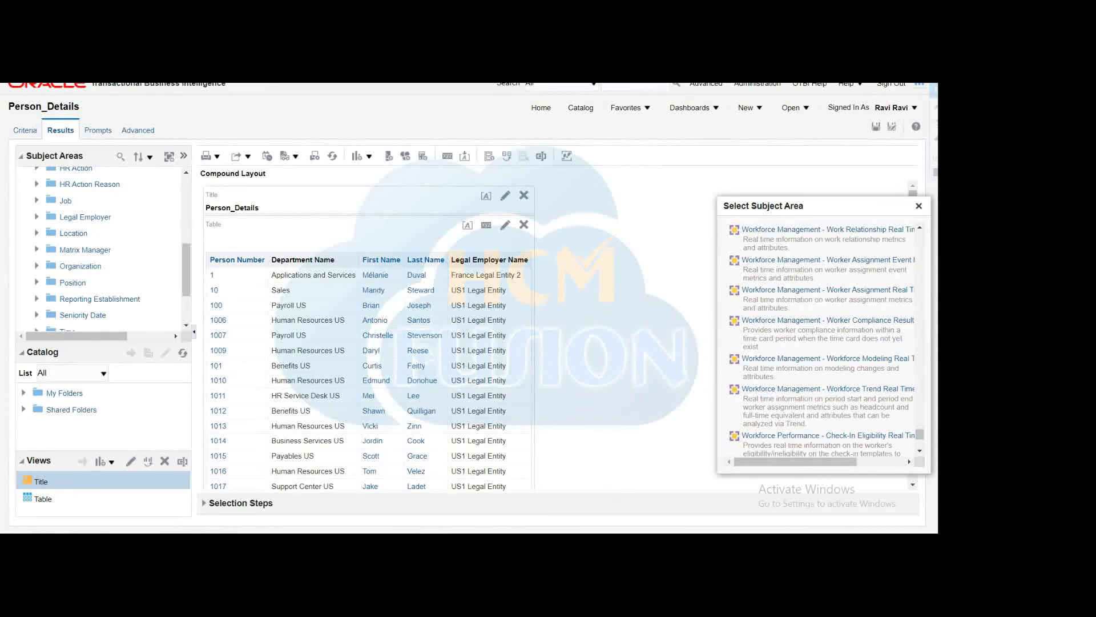
click(789, 260)
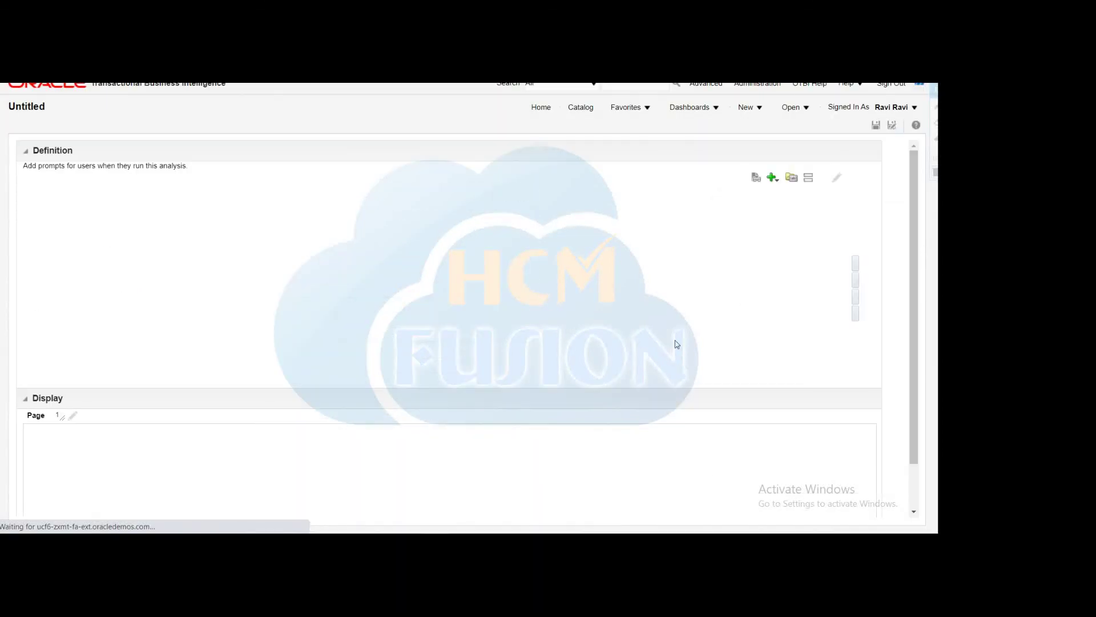
Add a column prompt based on Time > Calendar Year.
click(744, 177)
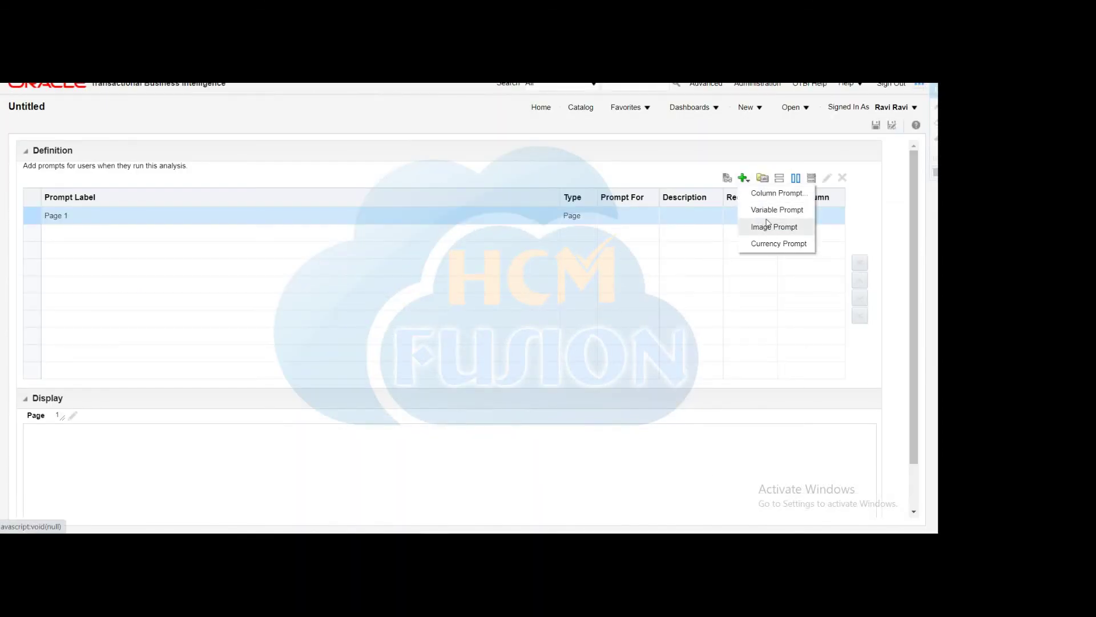
click(760, 195)
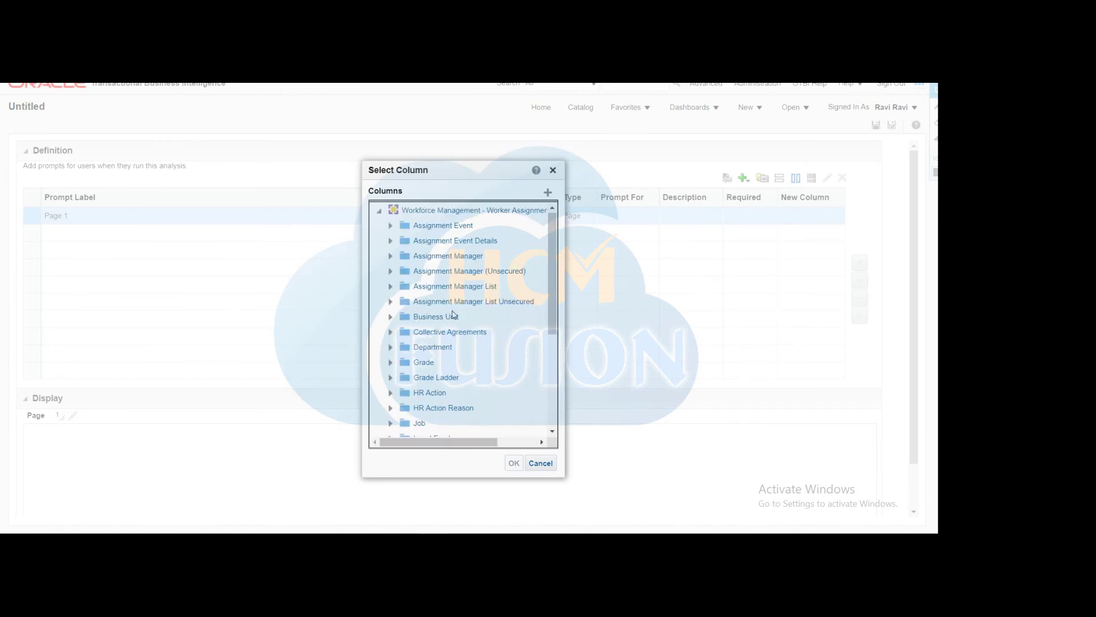
scroll(412, 394, down, 5)
click(391, 367)
scroll(462, 357, down, 3)
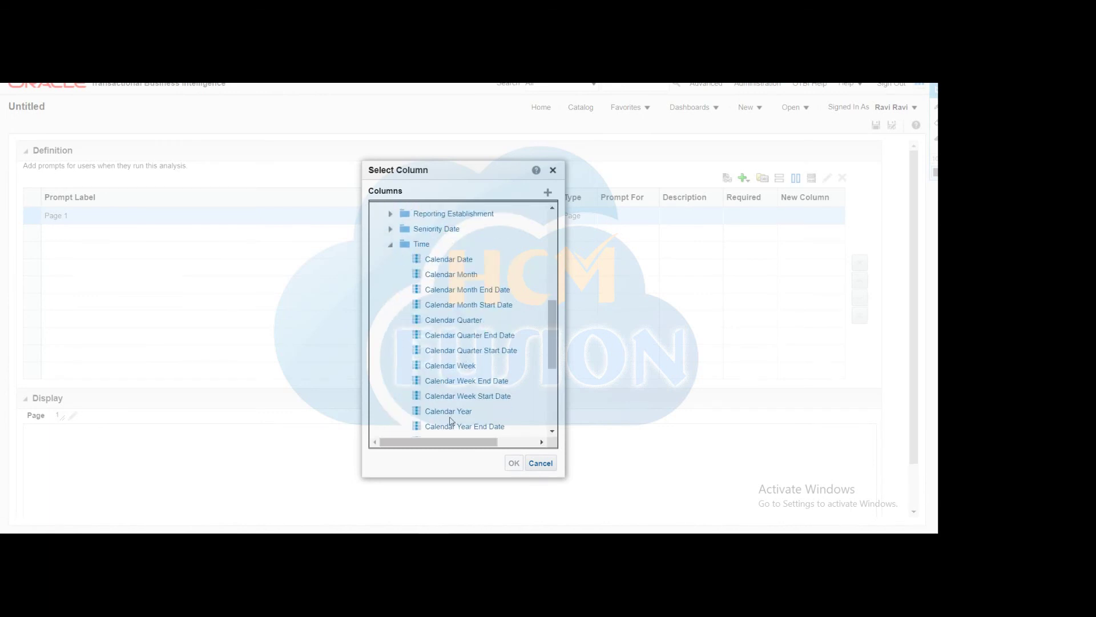
click(450, 412)
click(514, 463)
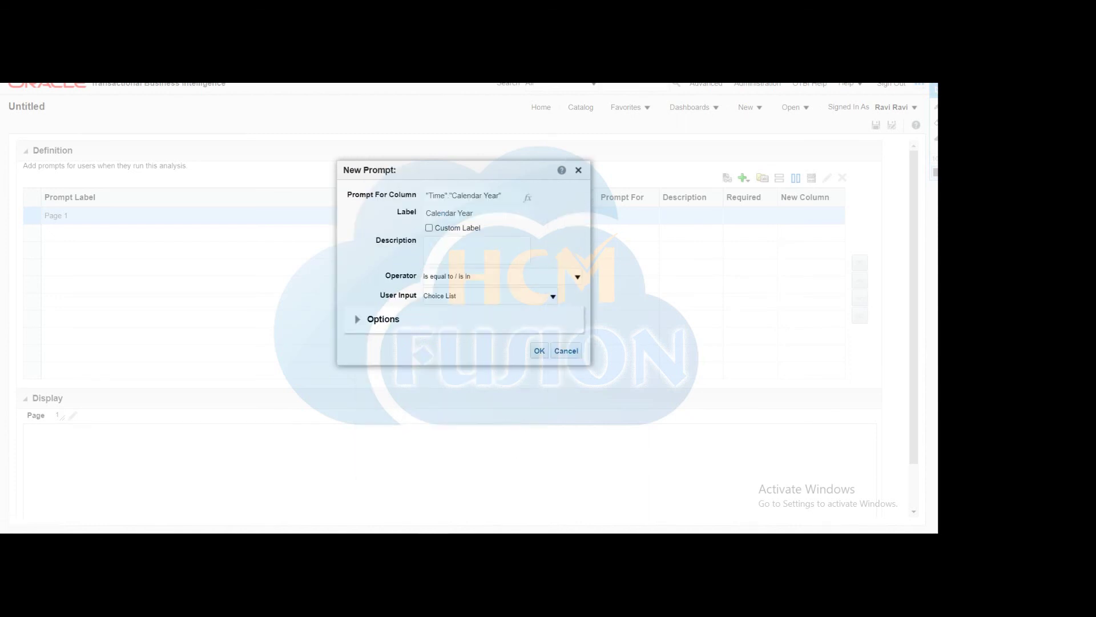
Give the prompt the custom label 'Year', review its choice list options, and confirm it.
click(432, 230)
drag(454, 214, 374, 218)
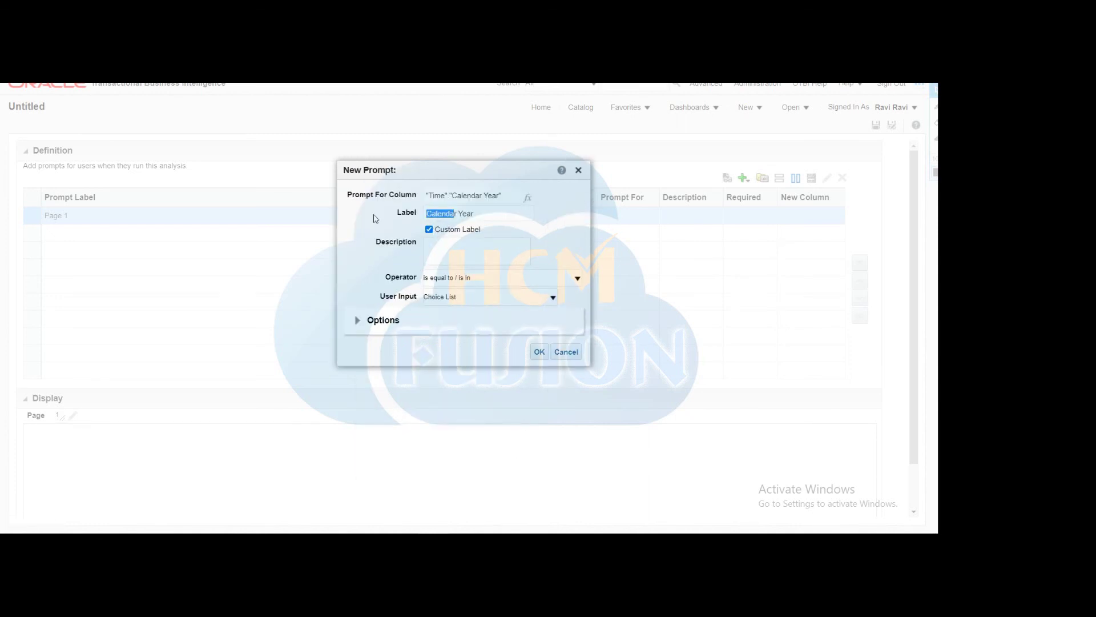
key(BackSpace)
click(356, 322)
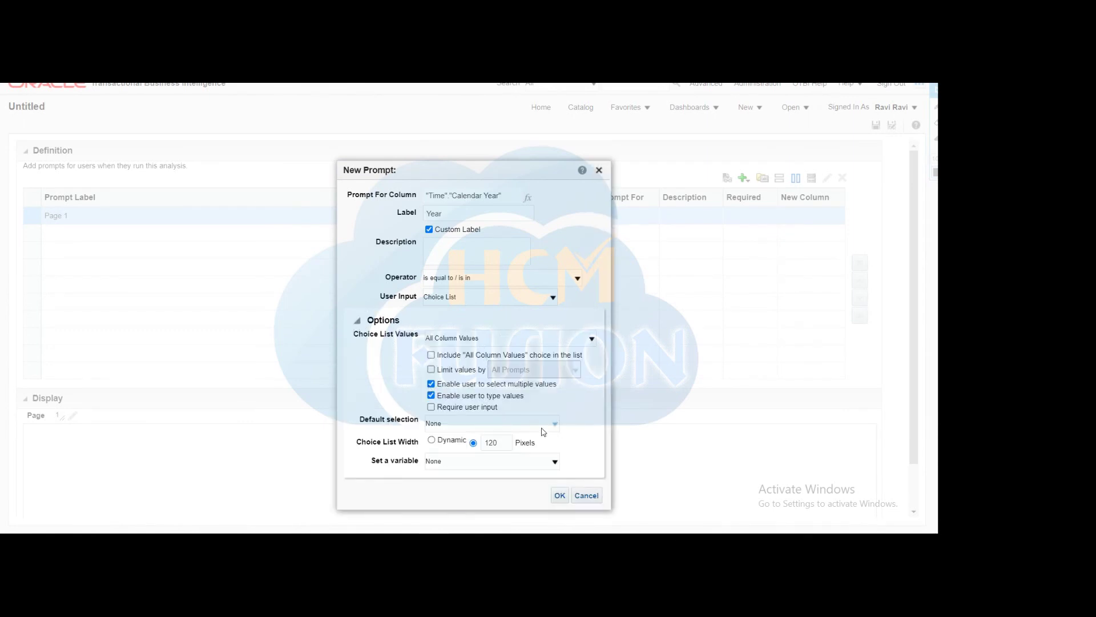
click(560, 495)
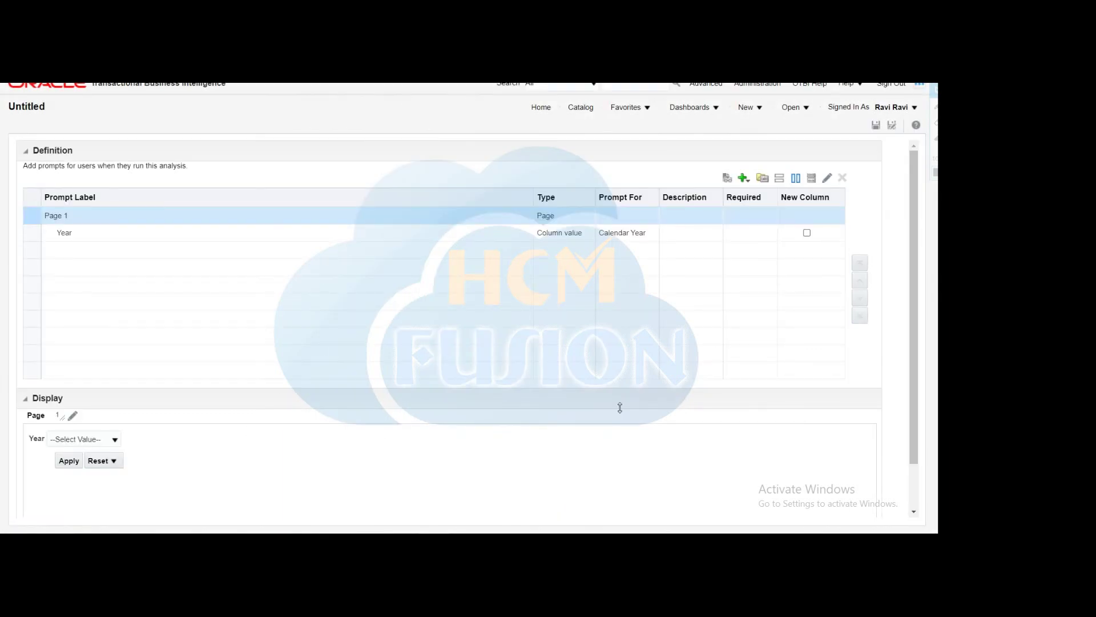
click(876, 125)
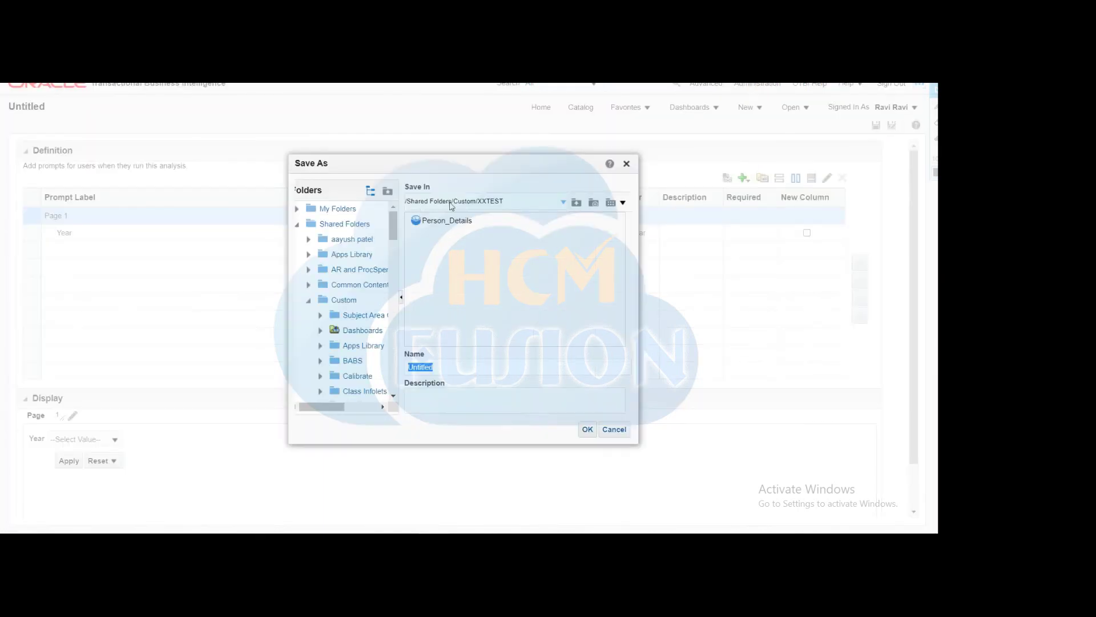
Save the prompt as Year_Prompt in /Shared Folders/Custom/XXTEST.
text(Year_Prompt)
click(588, 429)
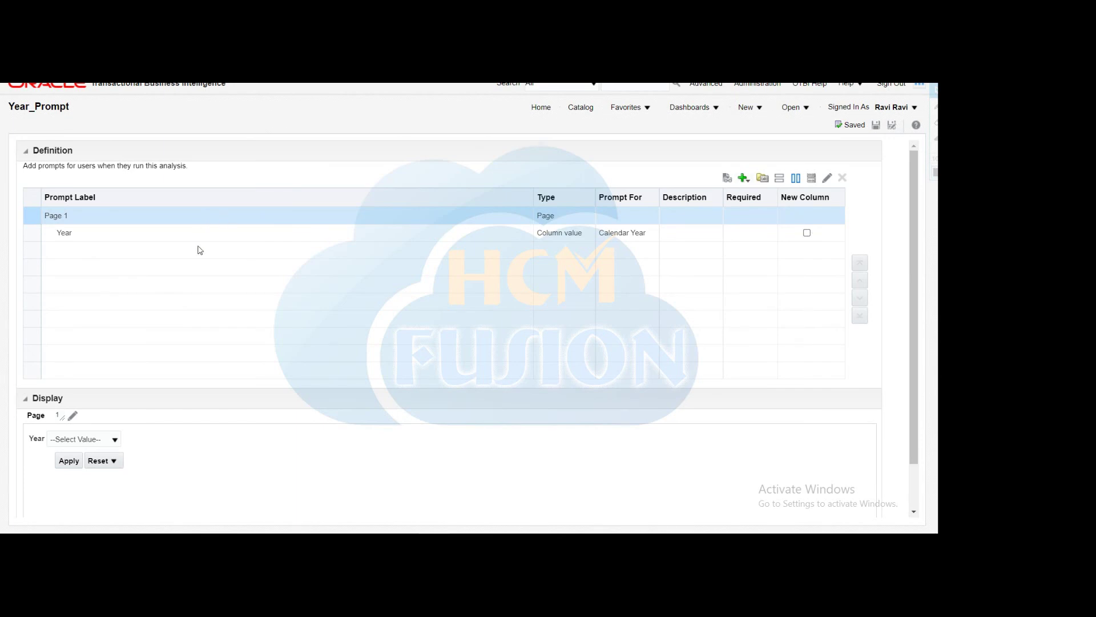
click(580, 107)
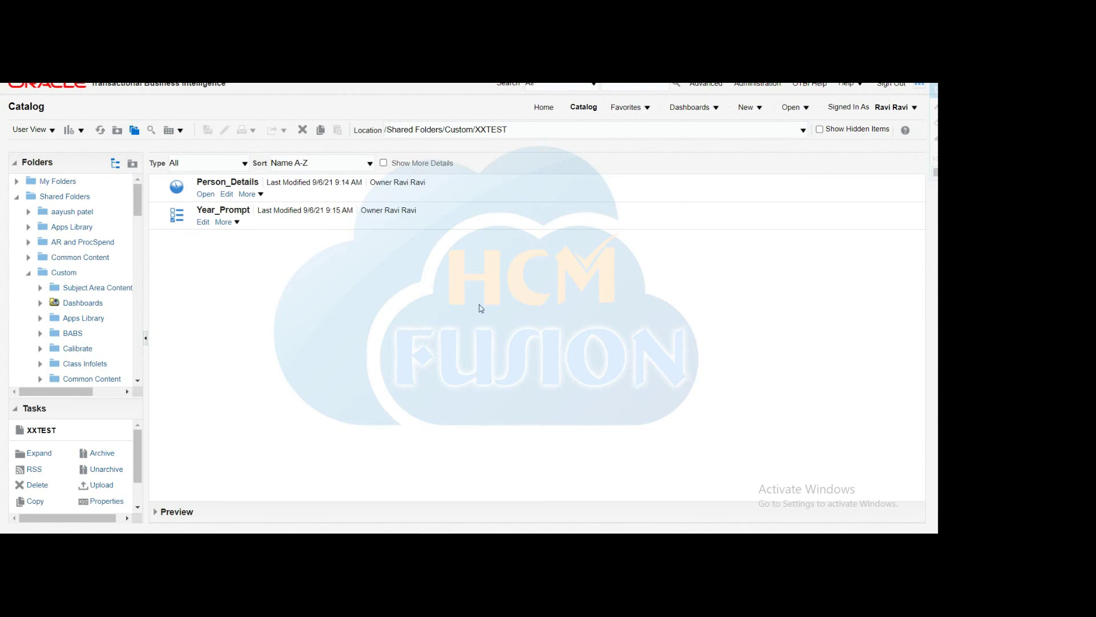
Open the New menu from the XXTEST catalog folder.
click(760, 109)
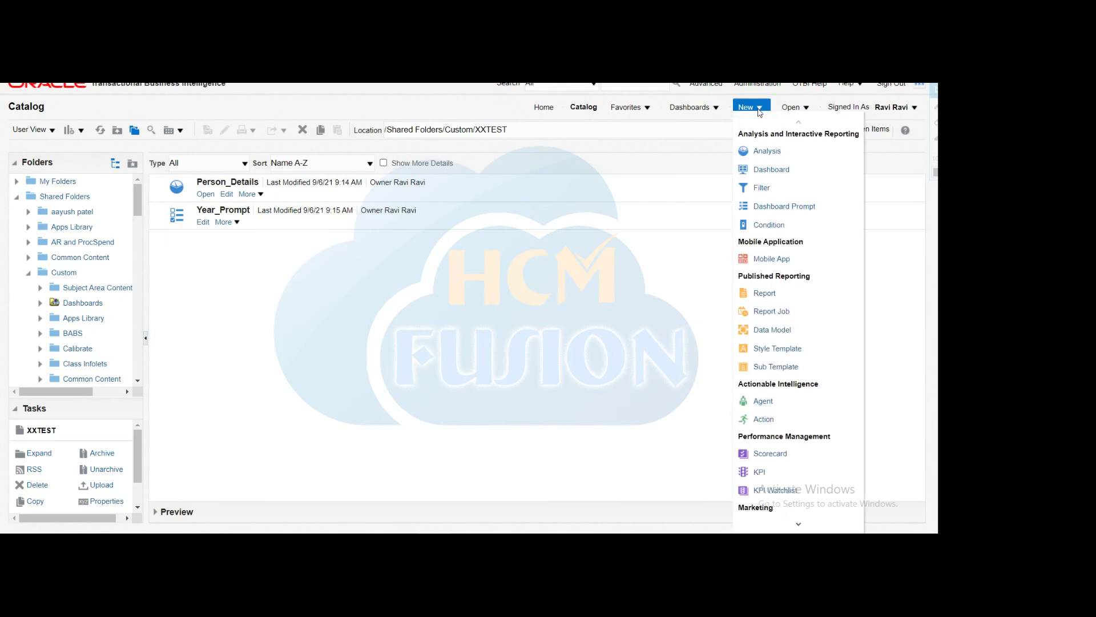
Create a new dashboard named Test in the /shared/Custom/XXTEST folder.
click(766, 170)
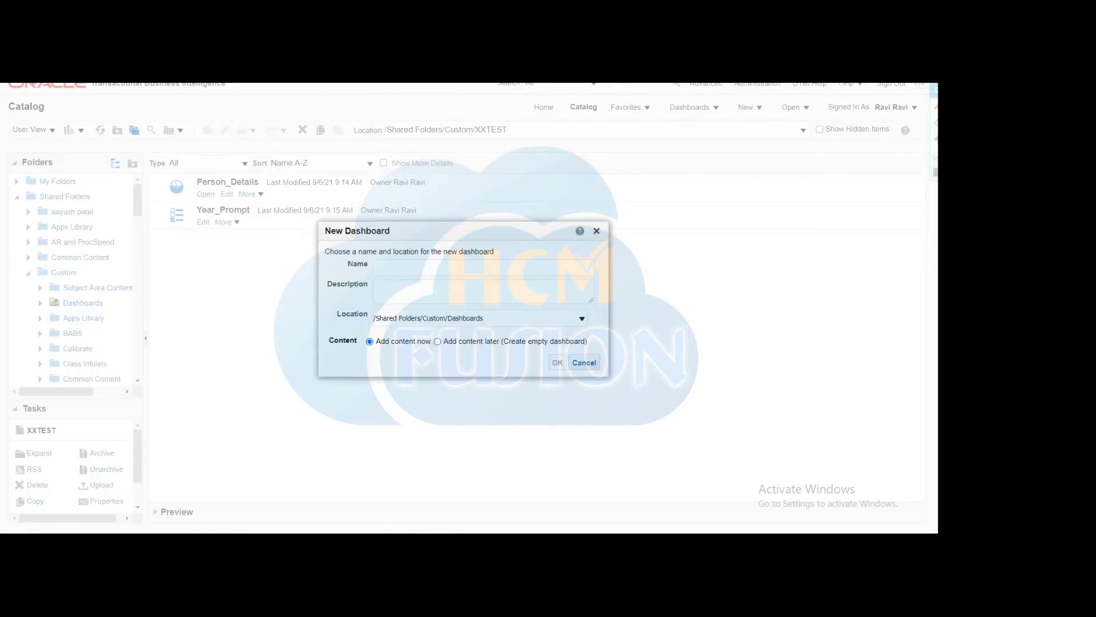
text(Test)
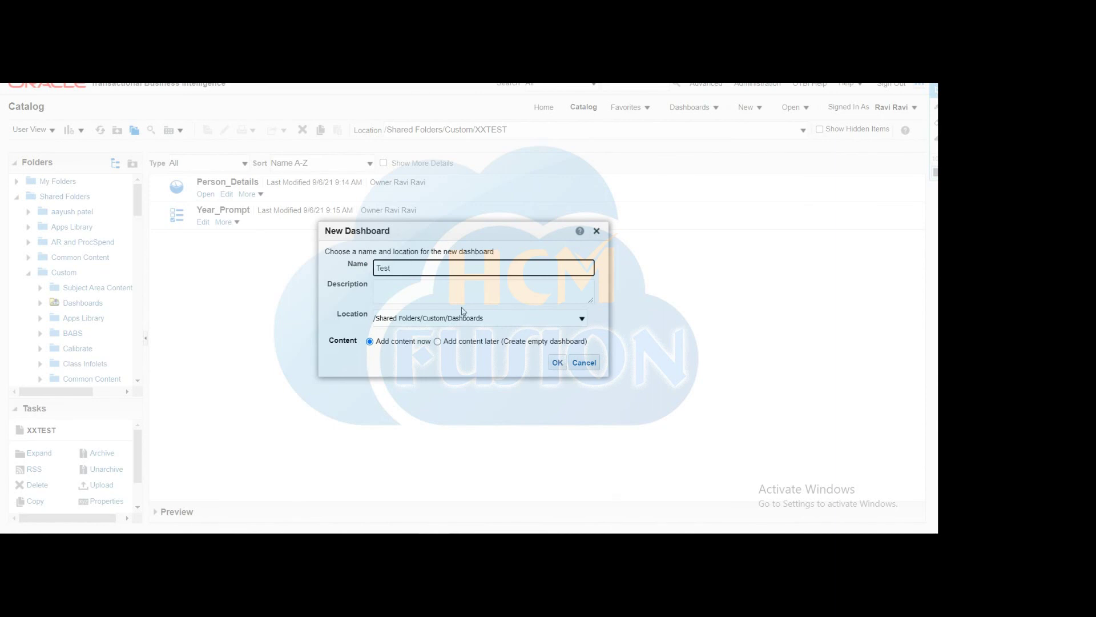
click(463, 318)
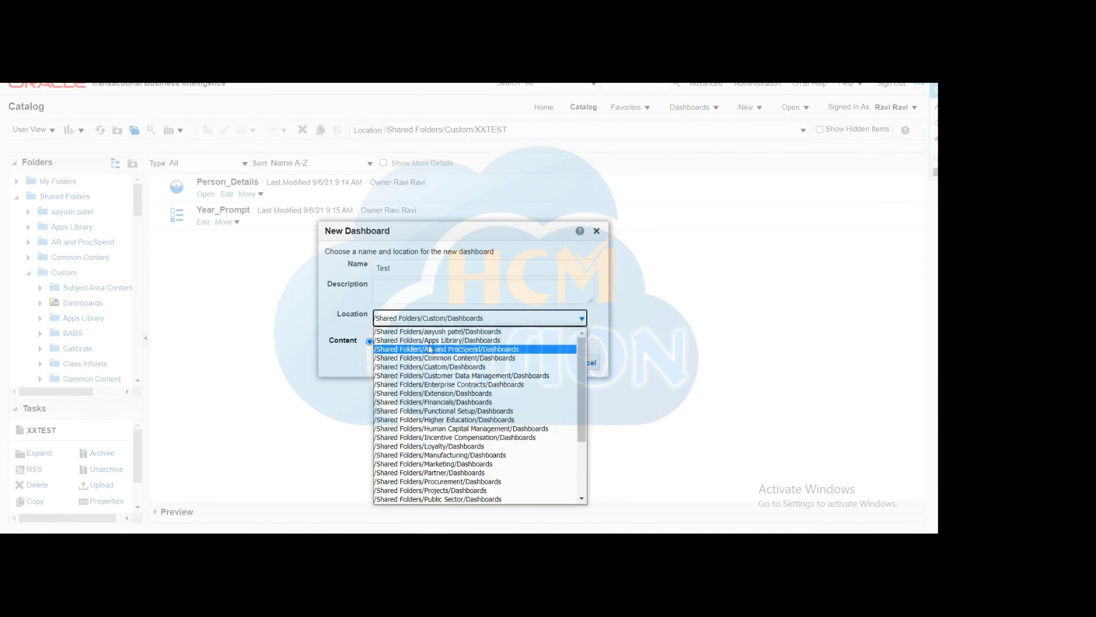
scroll(463, 454, down, 3)
click(403, 500)
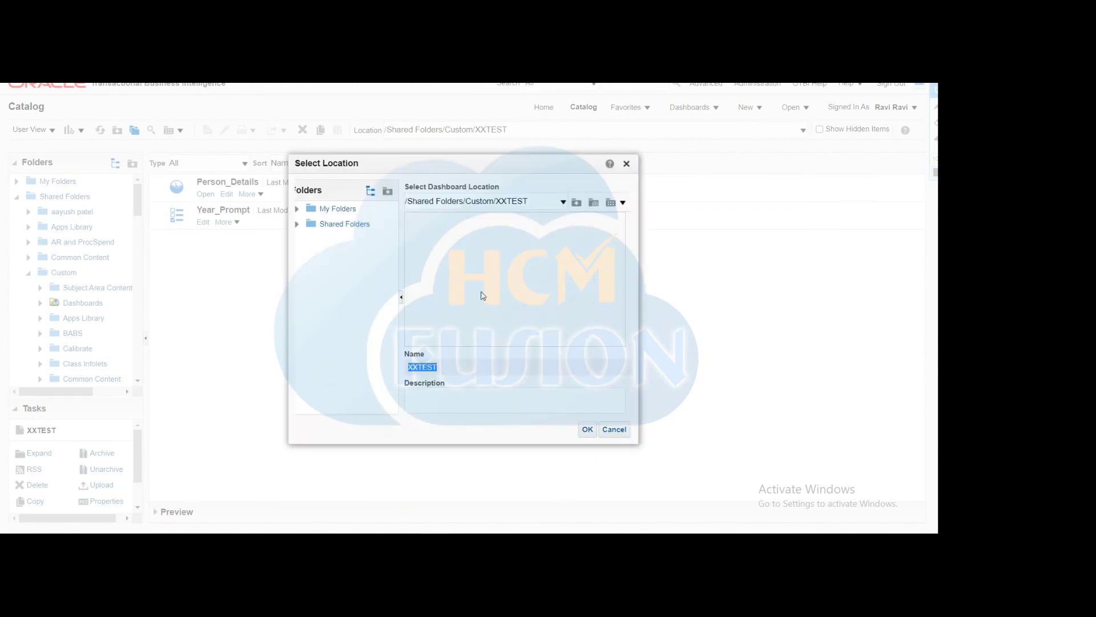
click(587, 429)
click(555, 325)
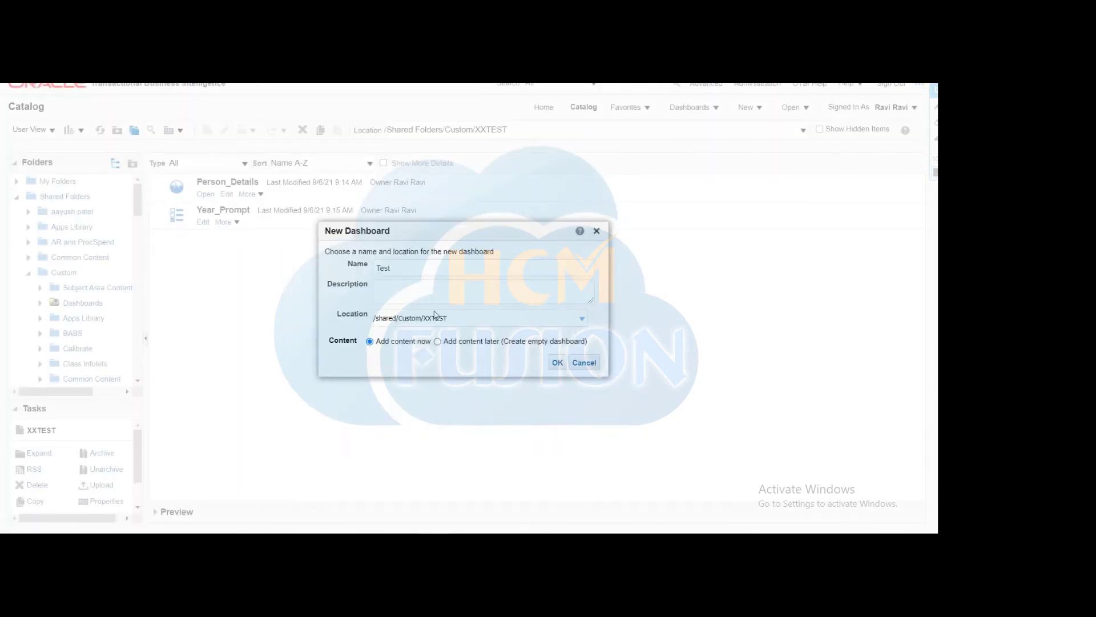
click(555, 363)
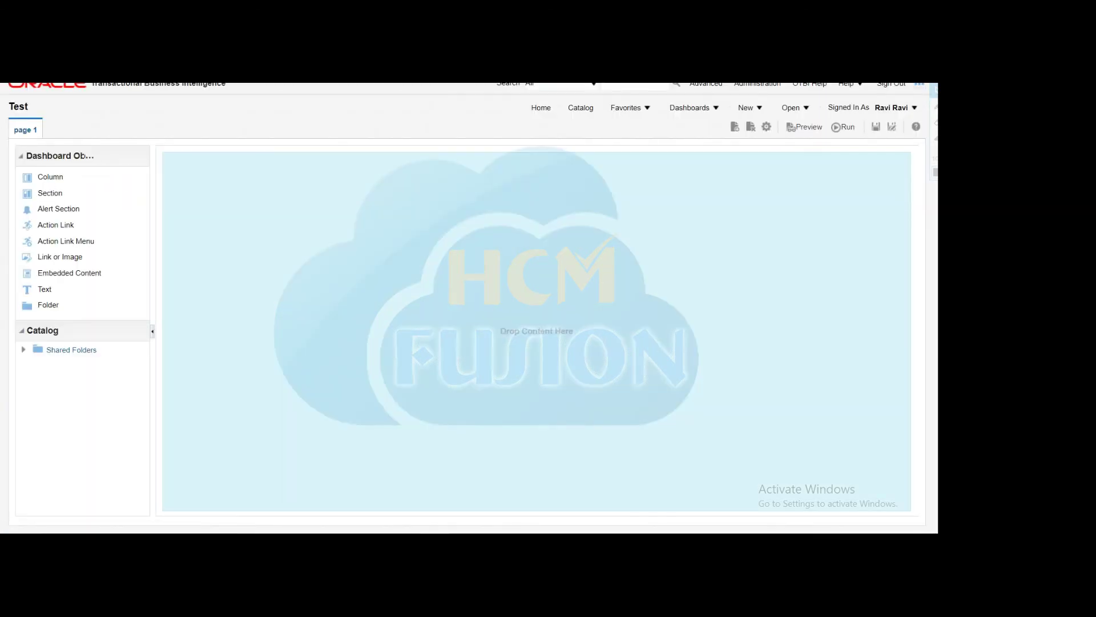
Add two columns, Column 1 and Column 2, to the Test dashboard page.
drag(48, 155, 86, 172)
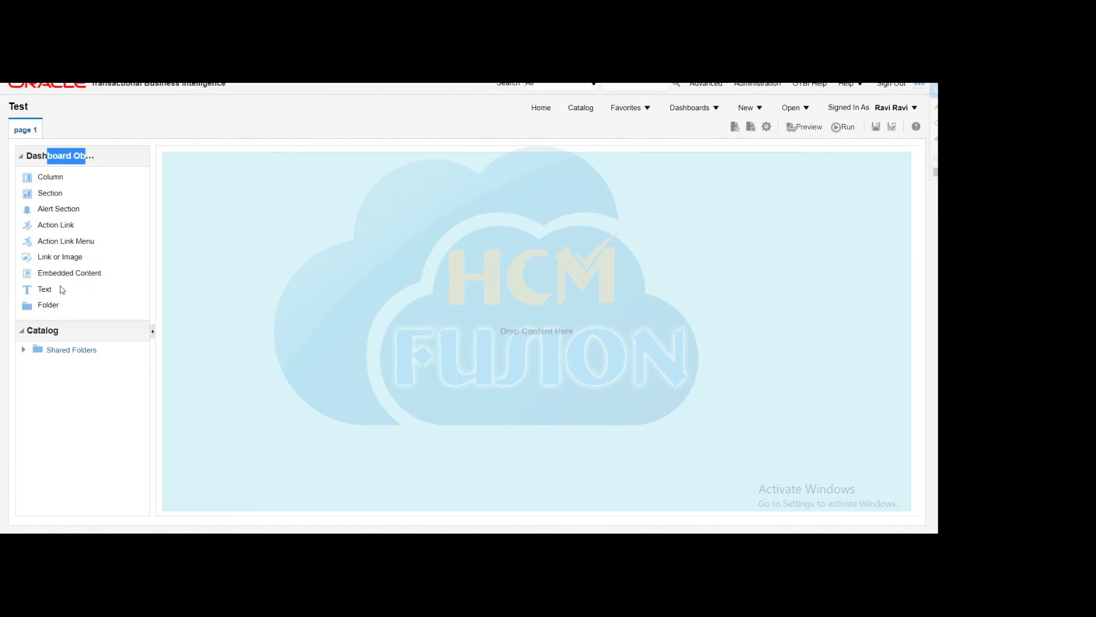
click(211, 230)
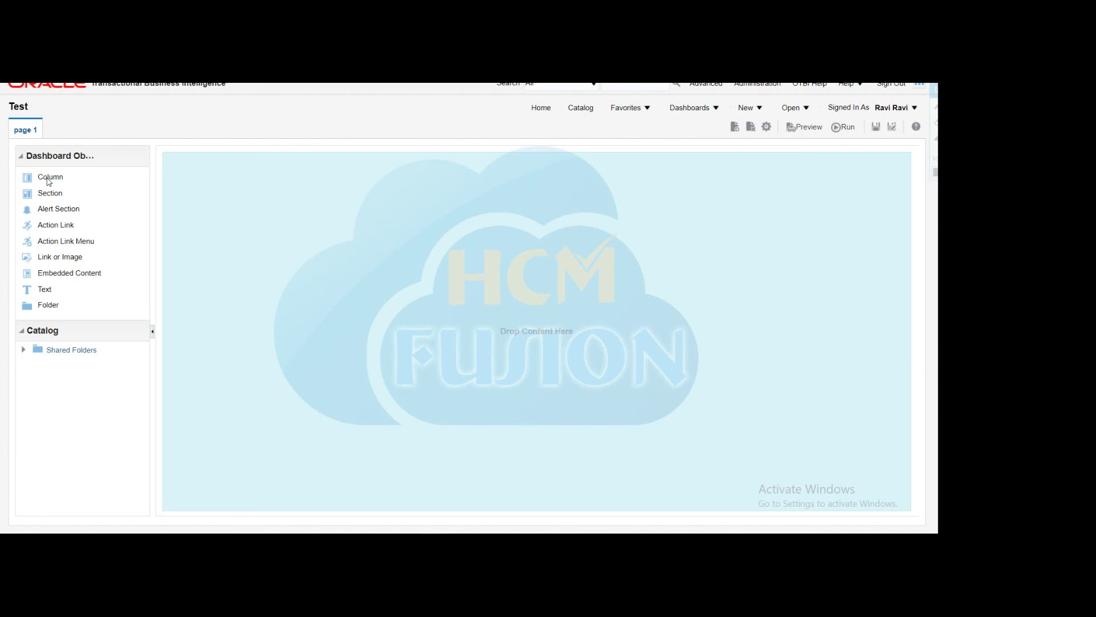
drag(45, 181, 245, 218)
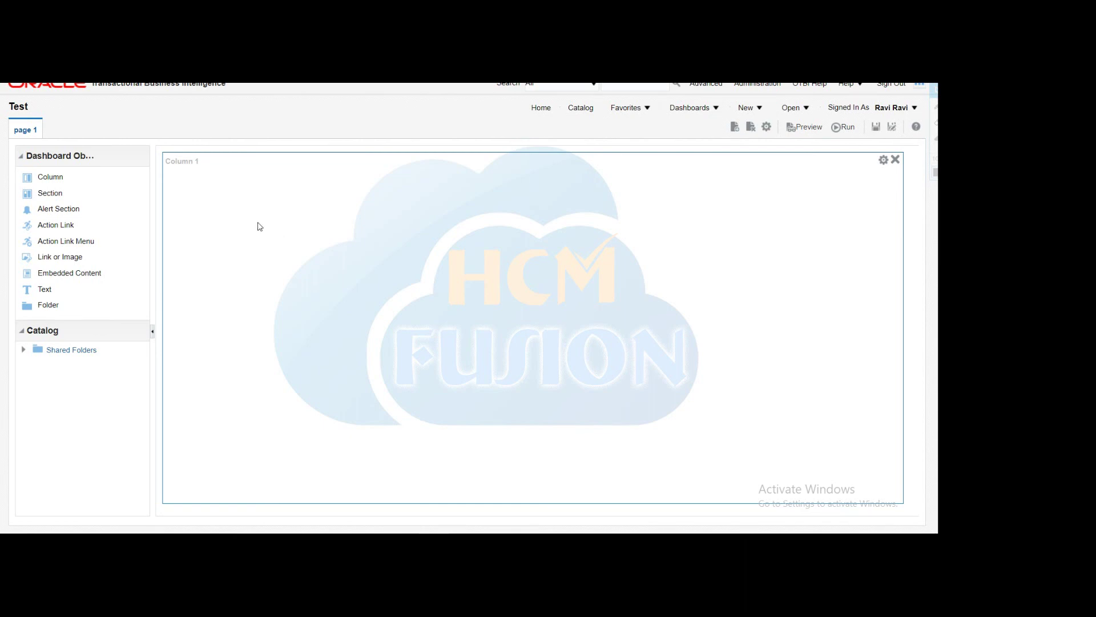
drag(45, 181, 895, 294)
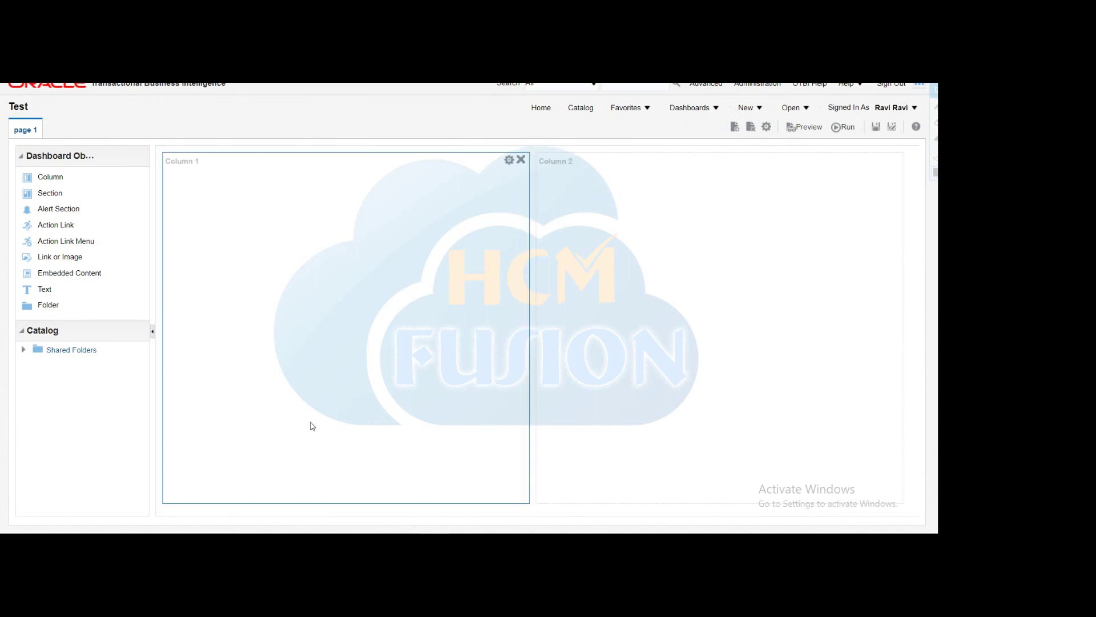
click(509, 160)
Give Column 1 a specific size with a width of 200.
click(531, 197)
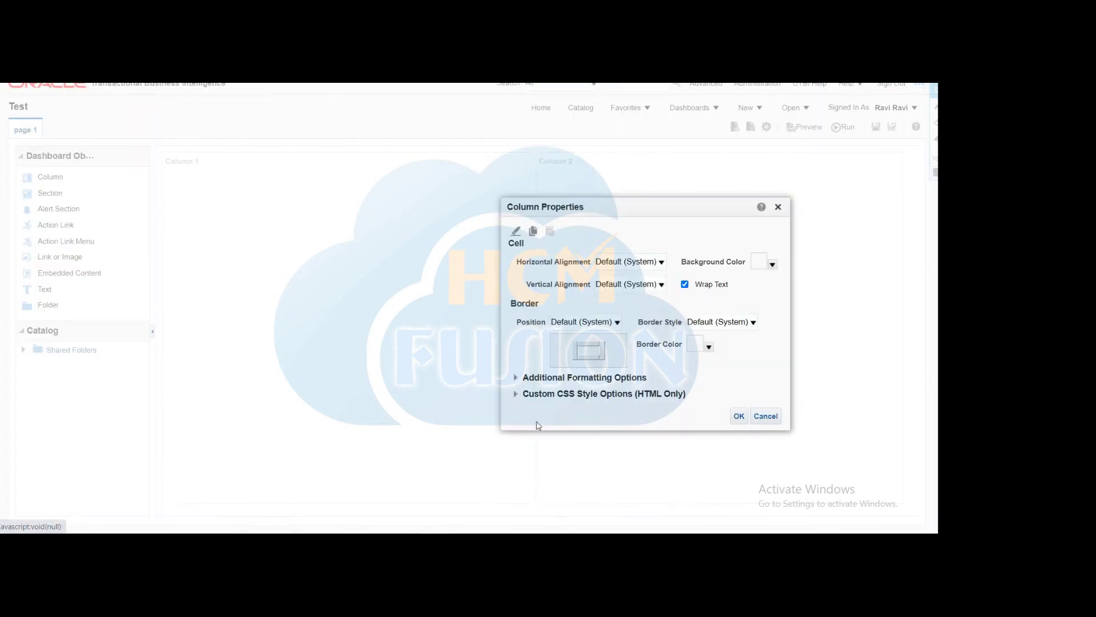
click(517, 377)
drag(640, 206, 519, 121)
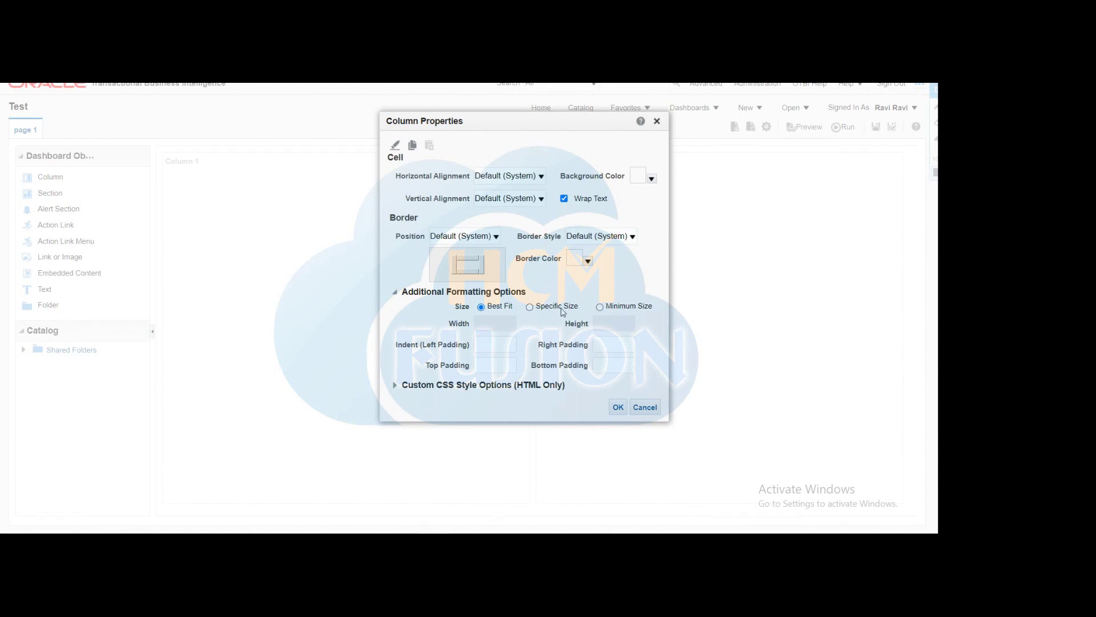
click(530, 307)
click(491, 323)
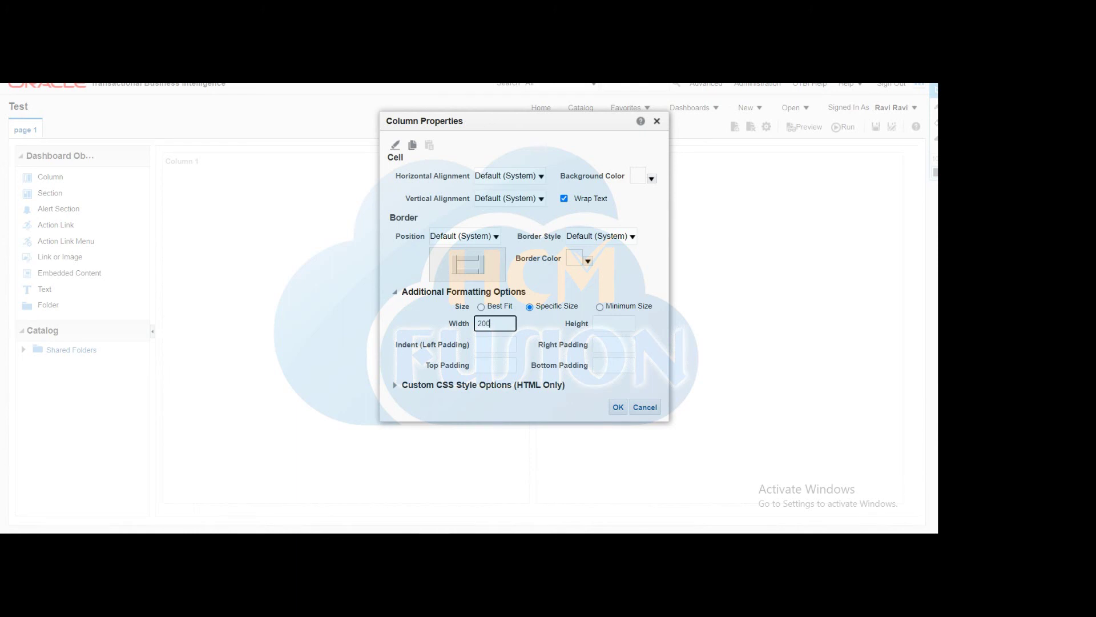
drag(491, 323, 441, 319)
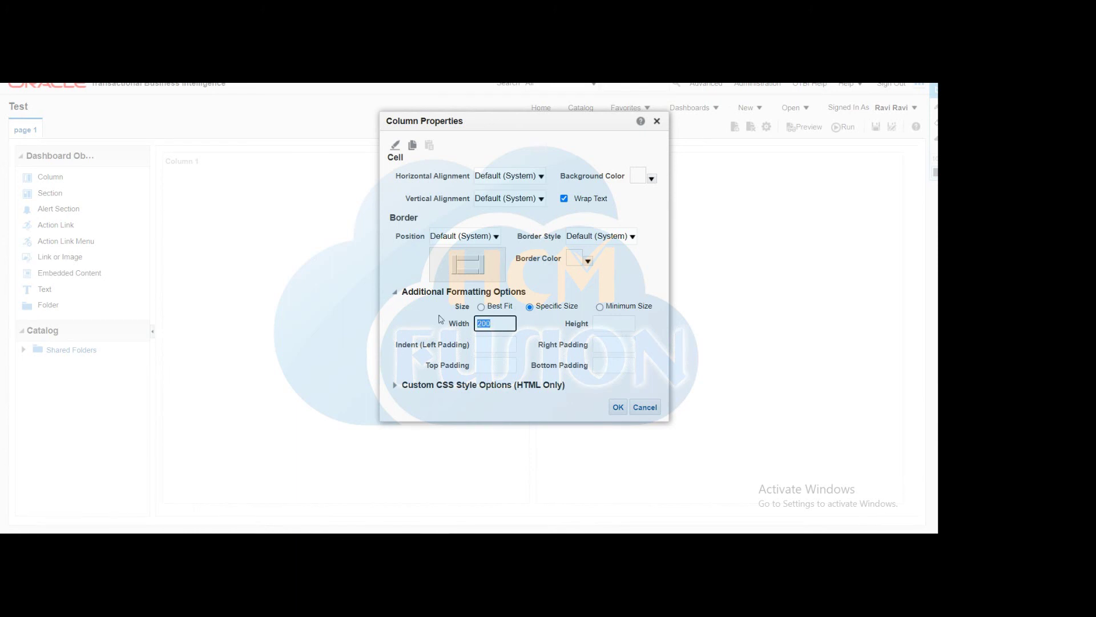
click(619, 407)
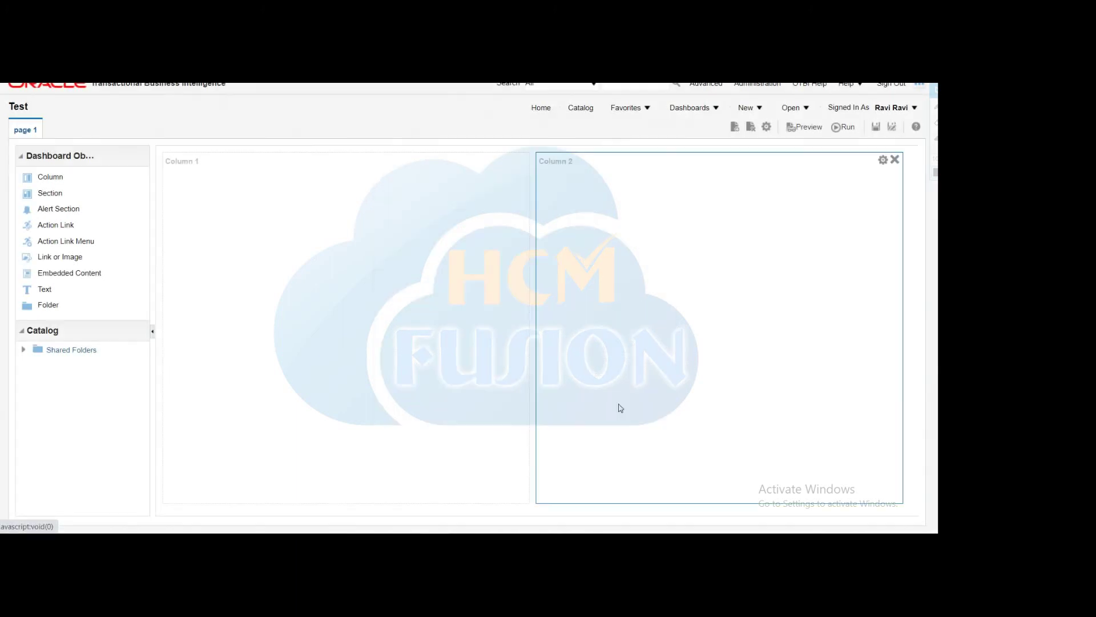
Place Year_Prompt from the XXTEST catalog folder into Column 1.
click(24, 351)
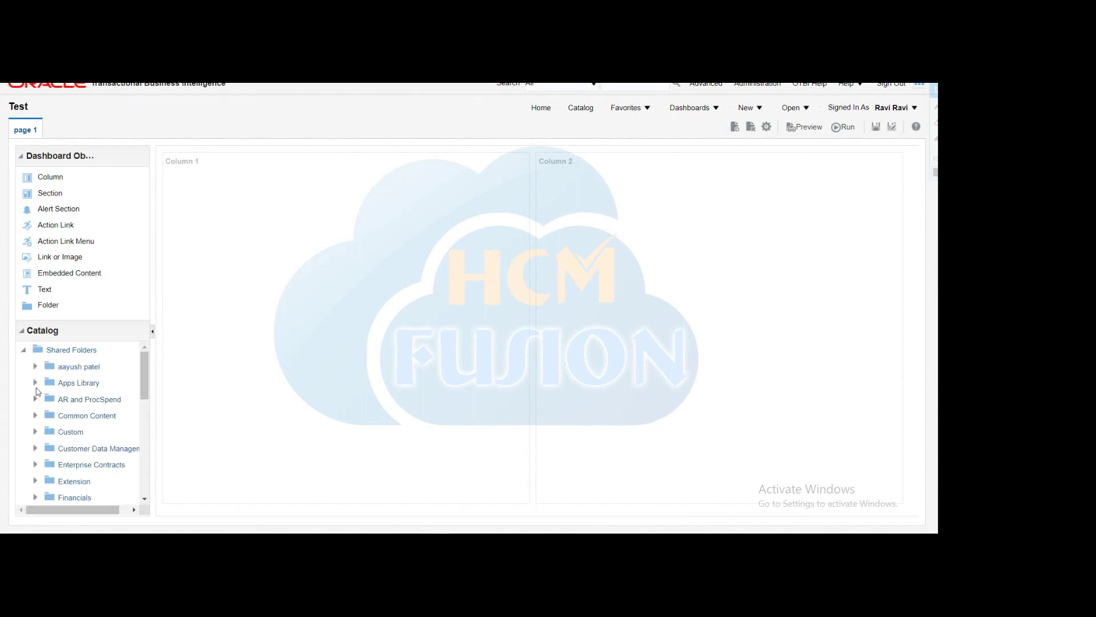
scroll(70, 423, down, 10)
scroll(70, 423, down, 12)
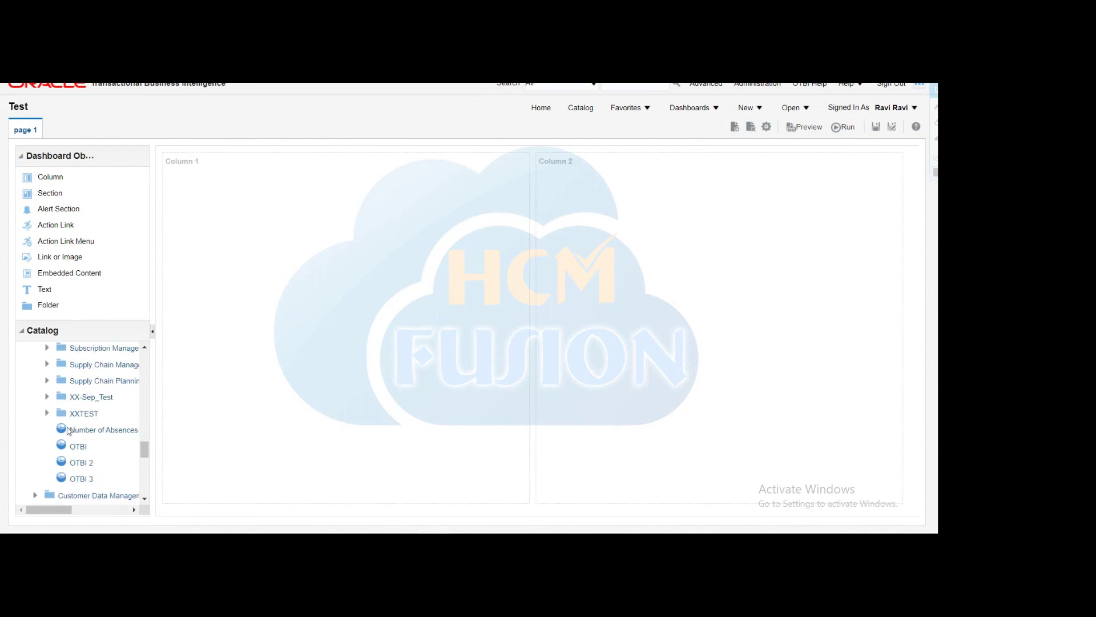
click(47, 414)
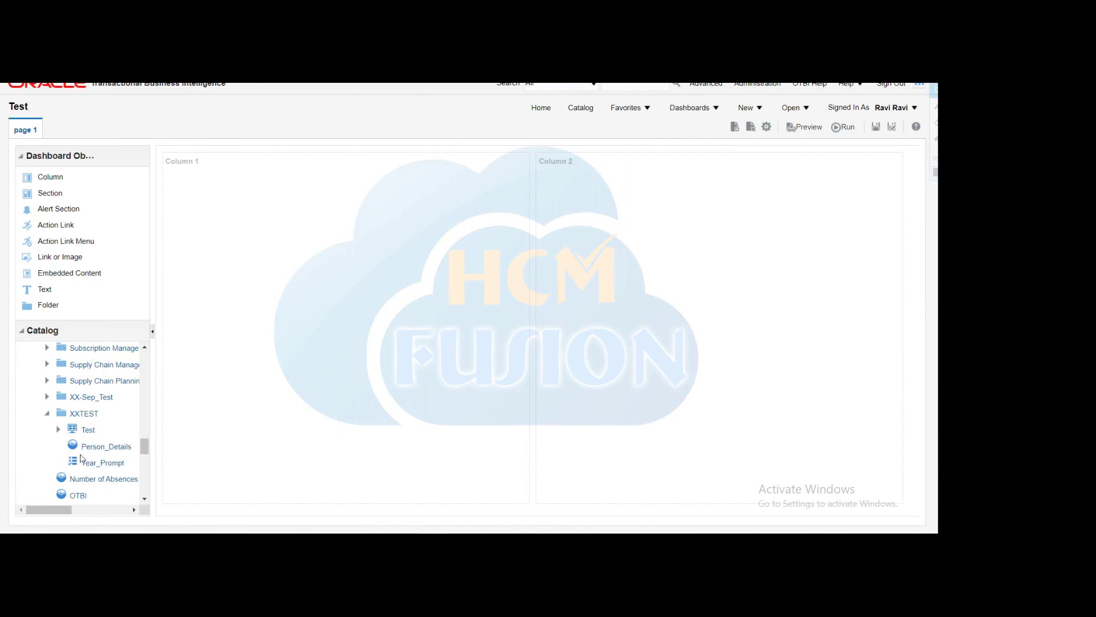
drag(89, 465, 200, 237)
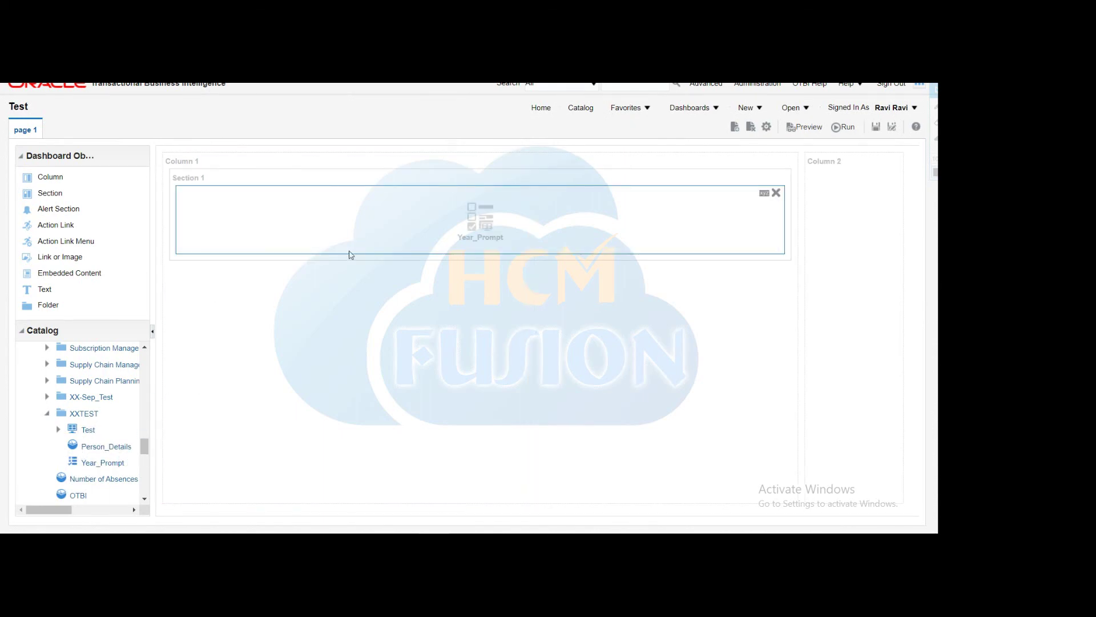
Place Person_Details into Column 2 and save the Test dashboard.
click(106, 452)
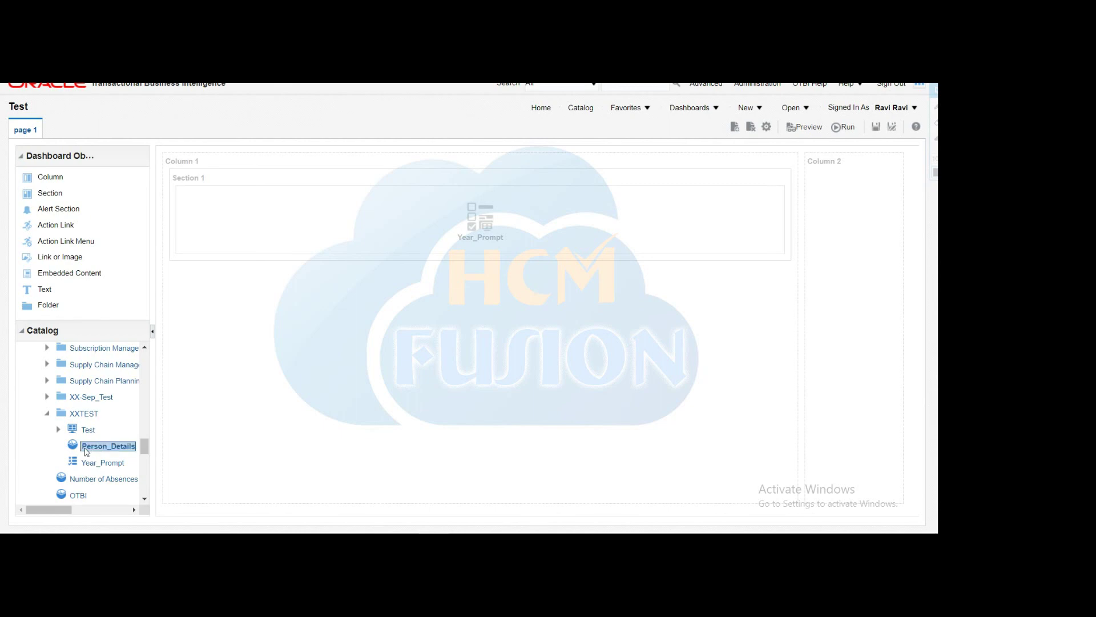
drag(84, 451, 822, 251)
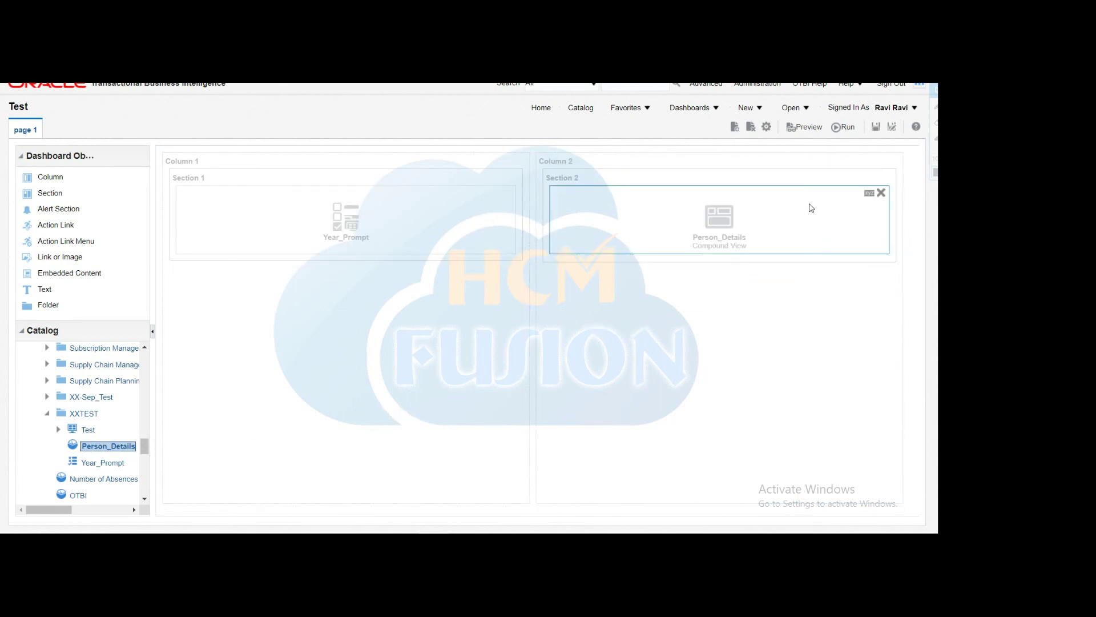
click(876, 126)
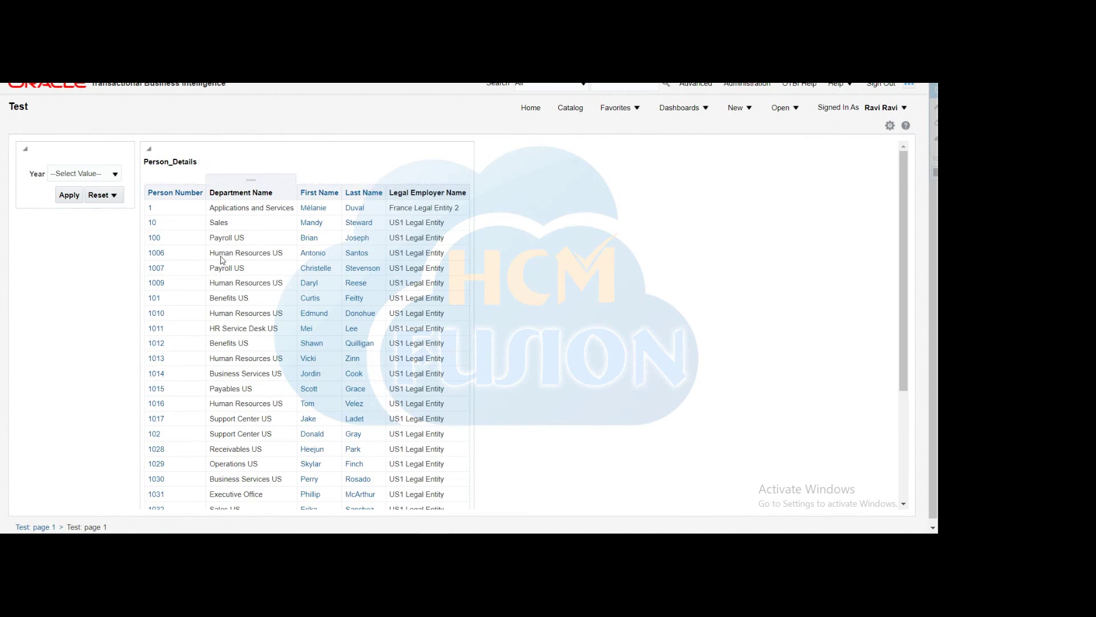
Filter the dashboard to Year 2021 so Person_Details lists employee records.
click(115, 174)
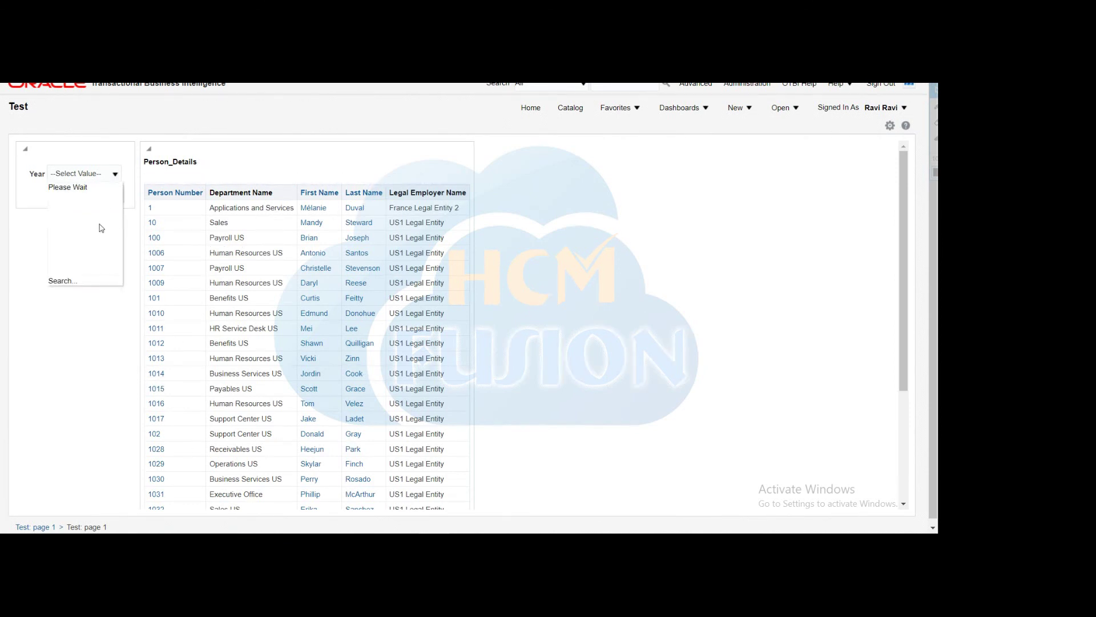
click(39, 243)
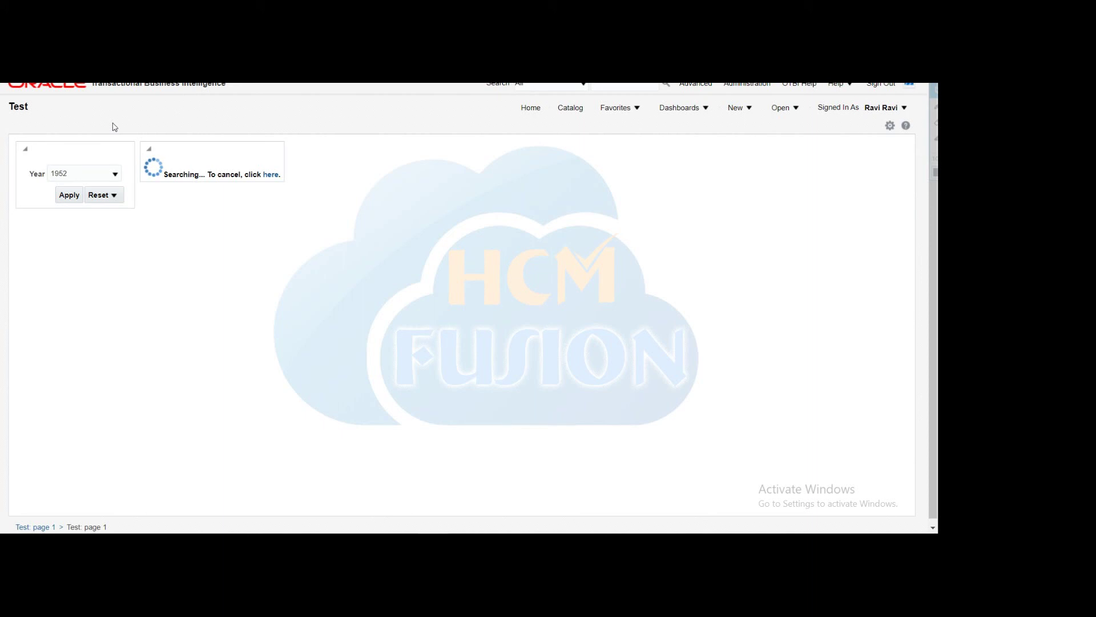
drag(170, 173, 207, 174)
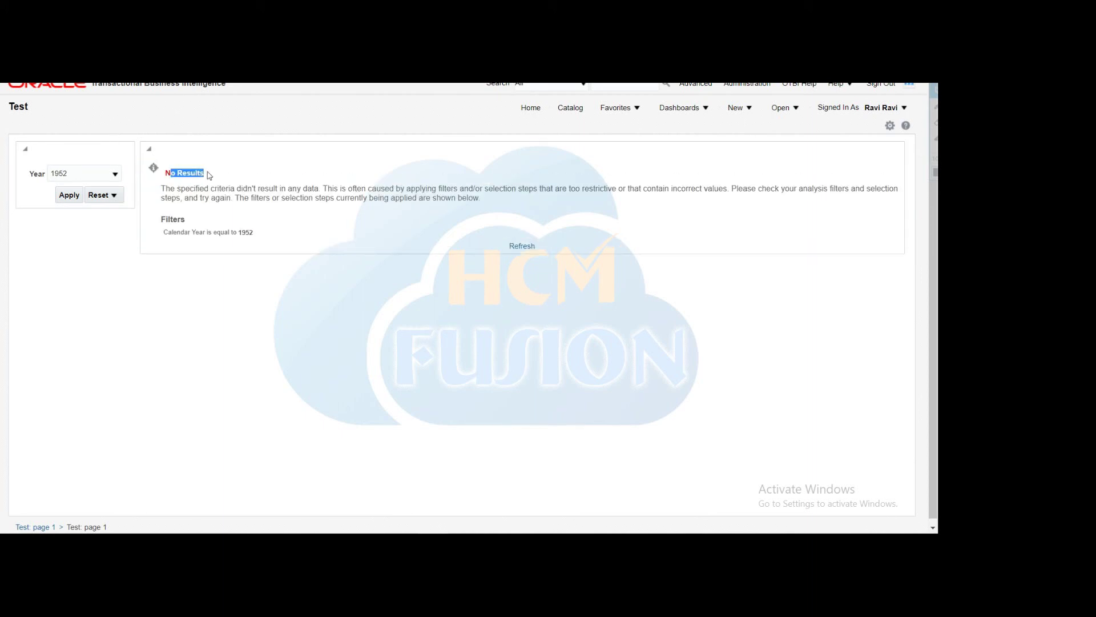
click(115, 173)
scroll(78, 245, up, 3)
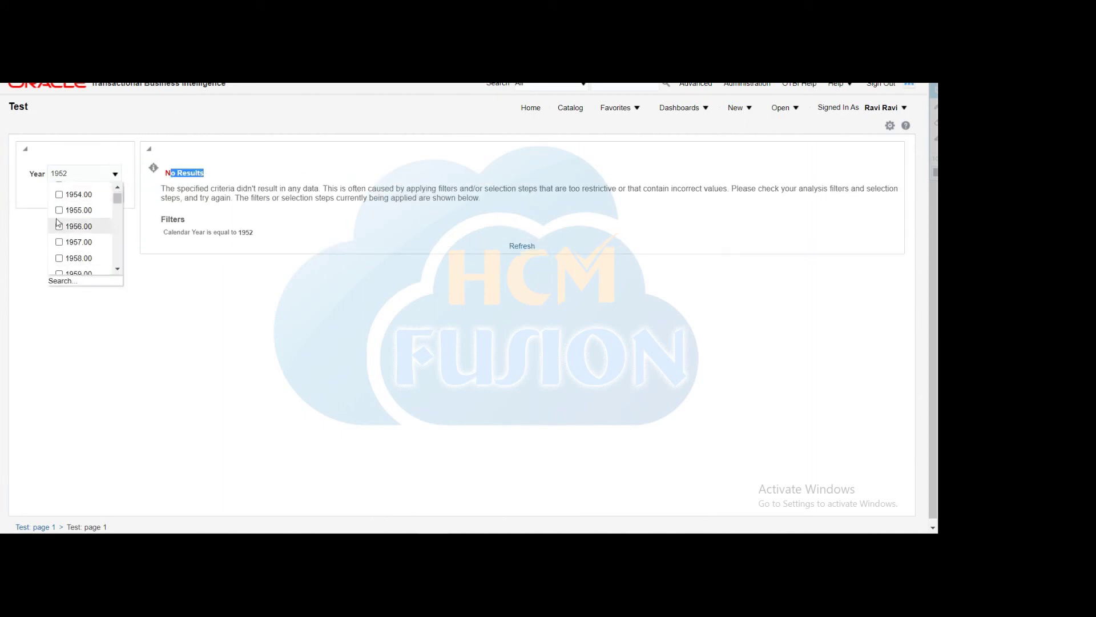
scroll(78, 234, down, 15)
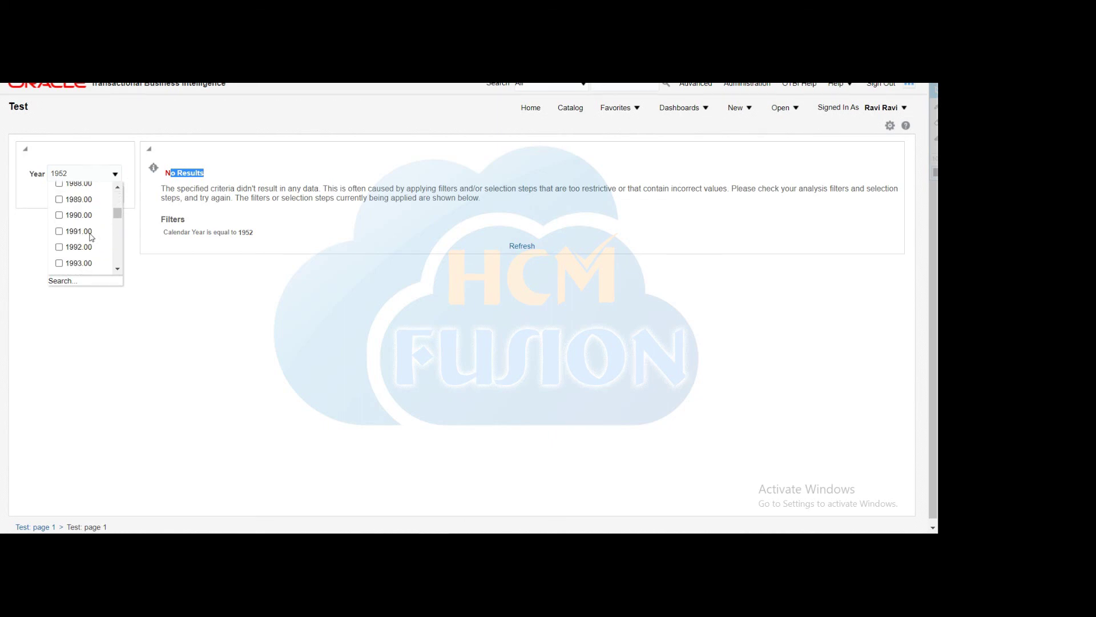
scroll(90, 238, down, 4)
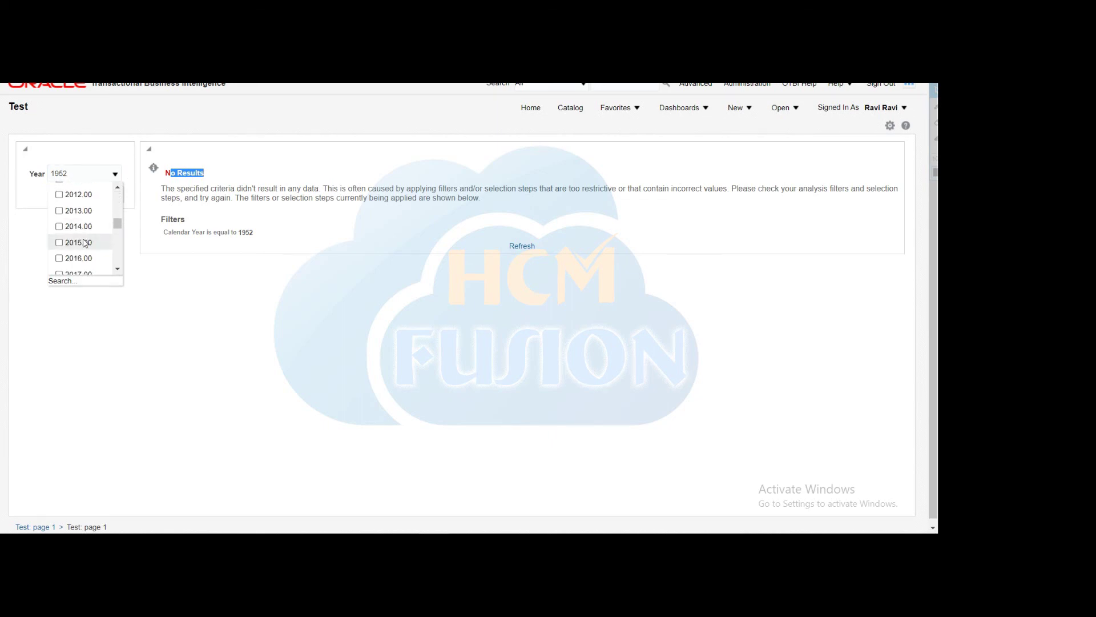
scroll(68, 258, down, 2)
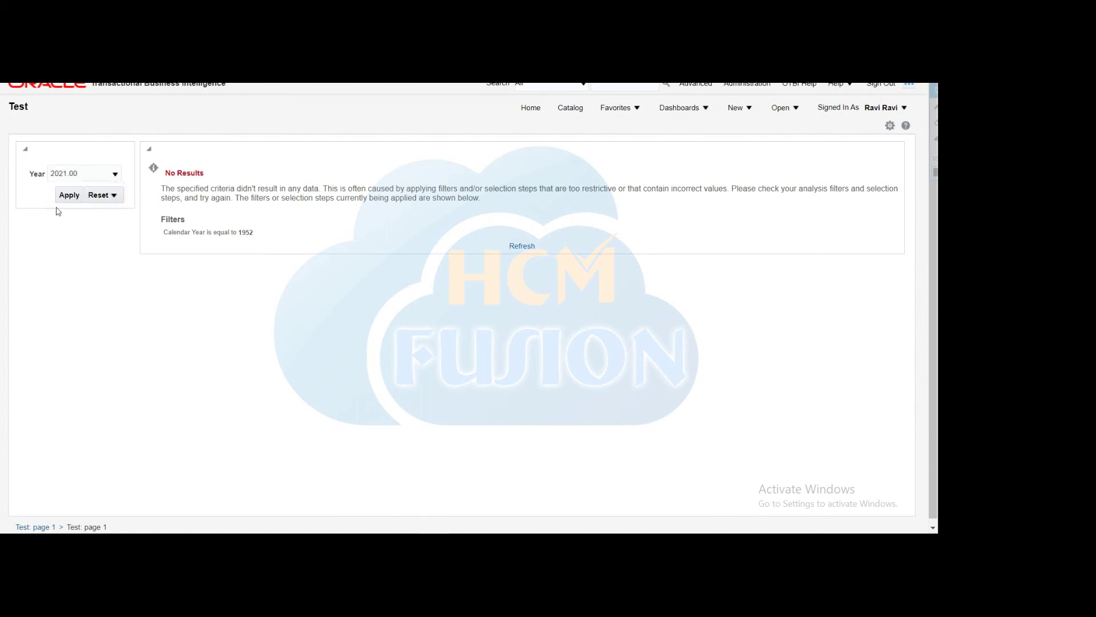
click(68, 195)
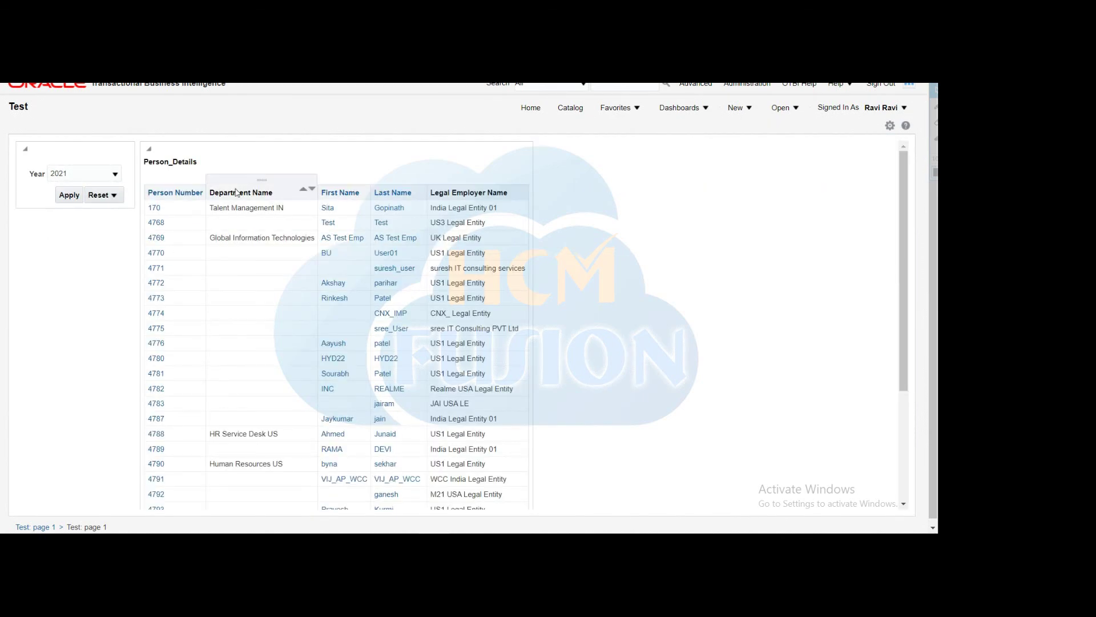
scroll(229, 320, down, 3)
scroll(231, 324, up, 3)
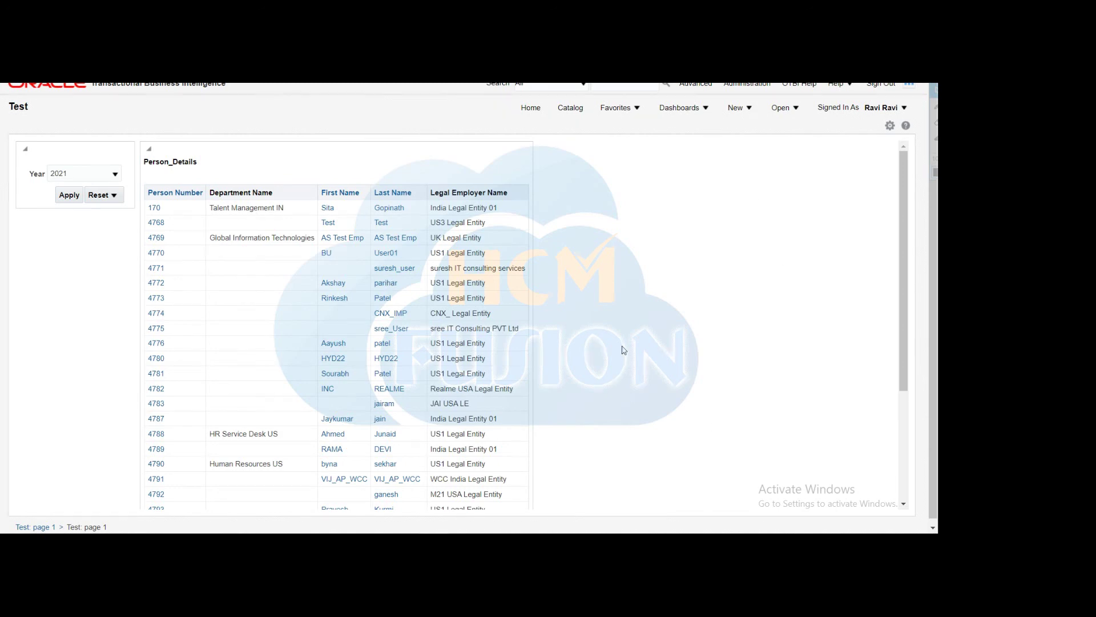
Add a '===============' separator, then 'Graph' and 'Grade Wise Hire Count' lines to the notes.
key(alt+Tab)
click(26, 188)
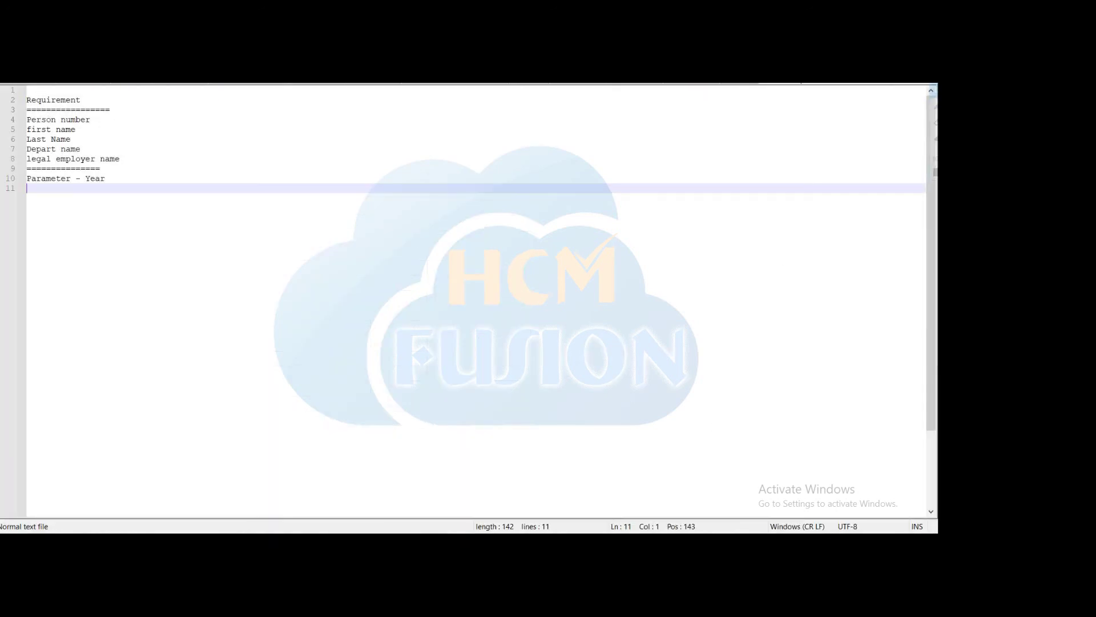
text(===============)
key(Return)
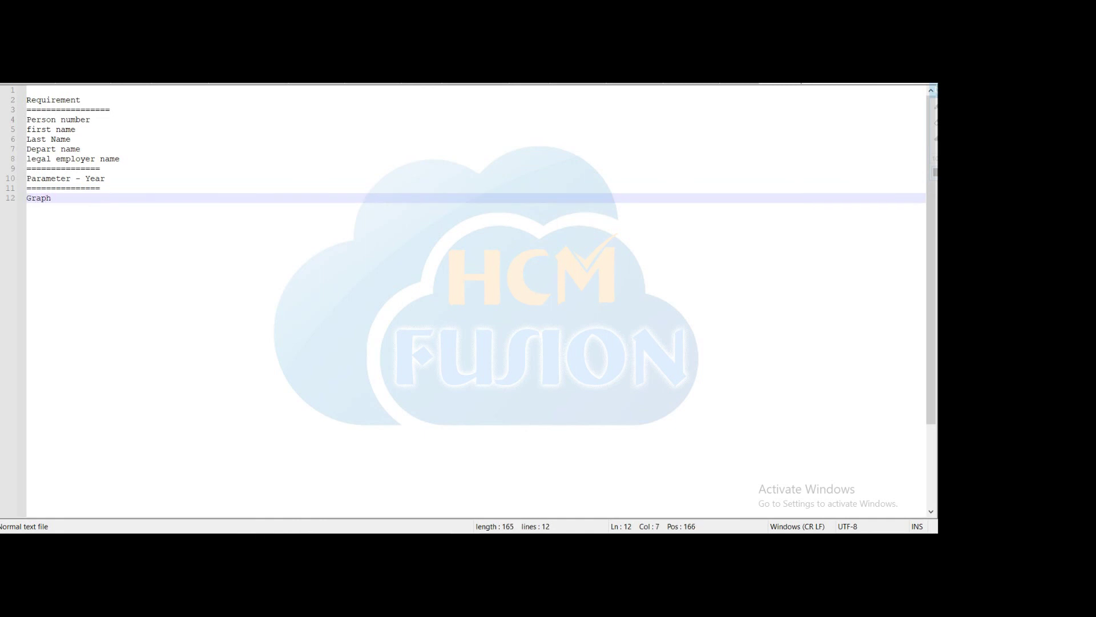
text(Graph)
key(Return)
text(Grade)
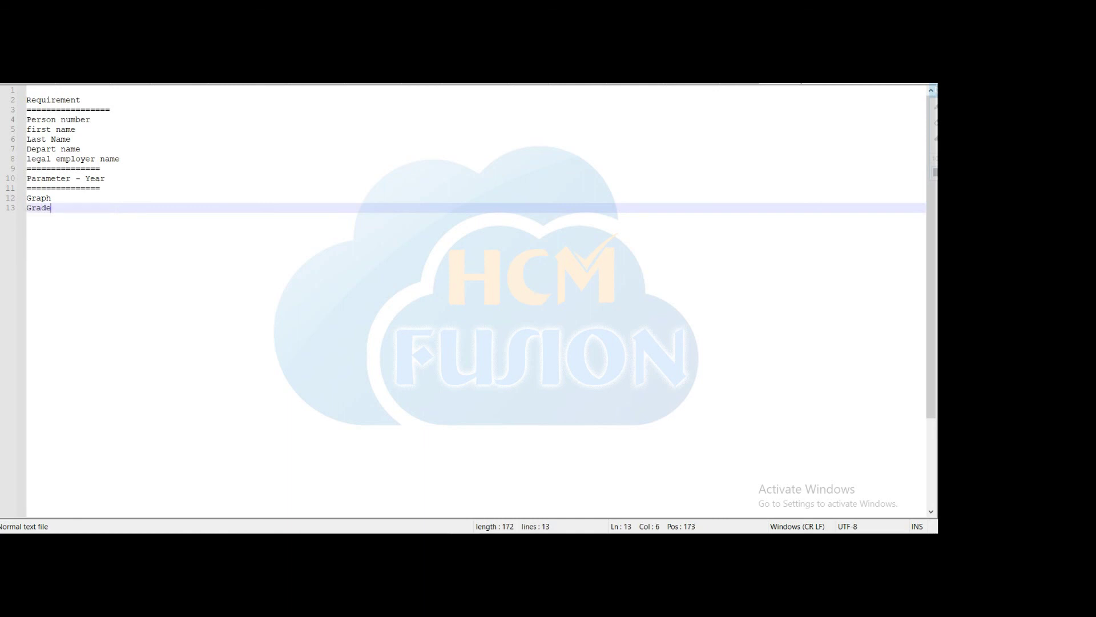
text( Wise Hire)
drag(130, 207, 36, 198)
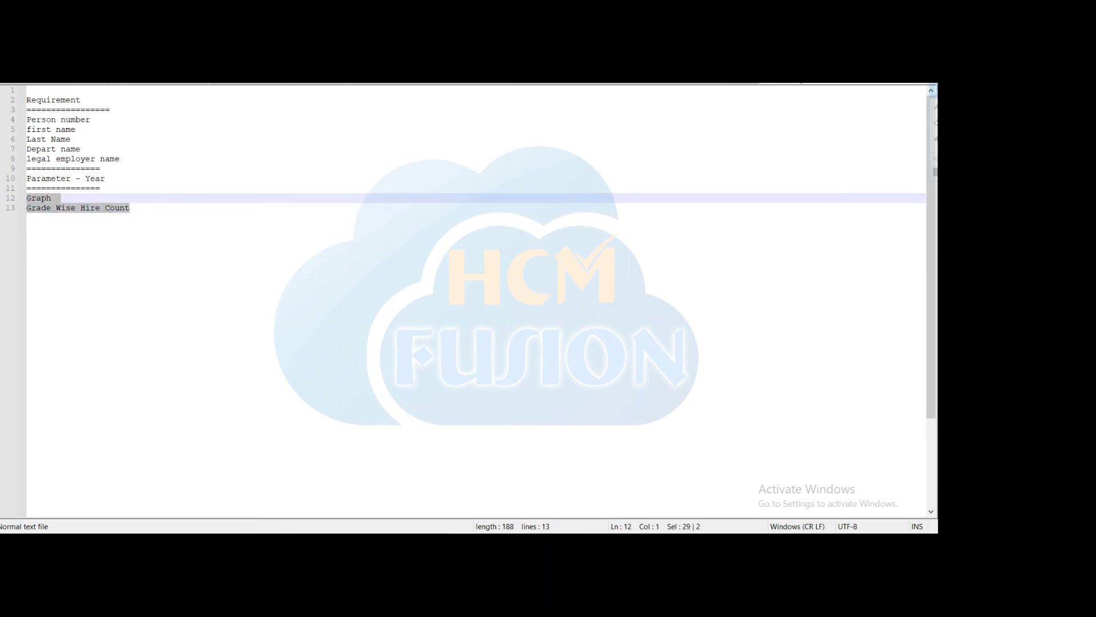
key(alt+Tab)
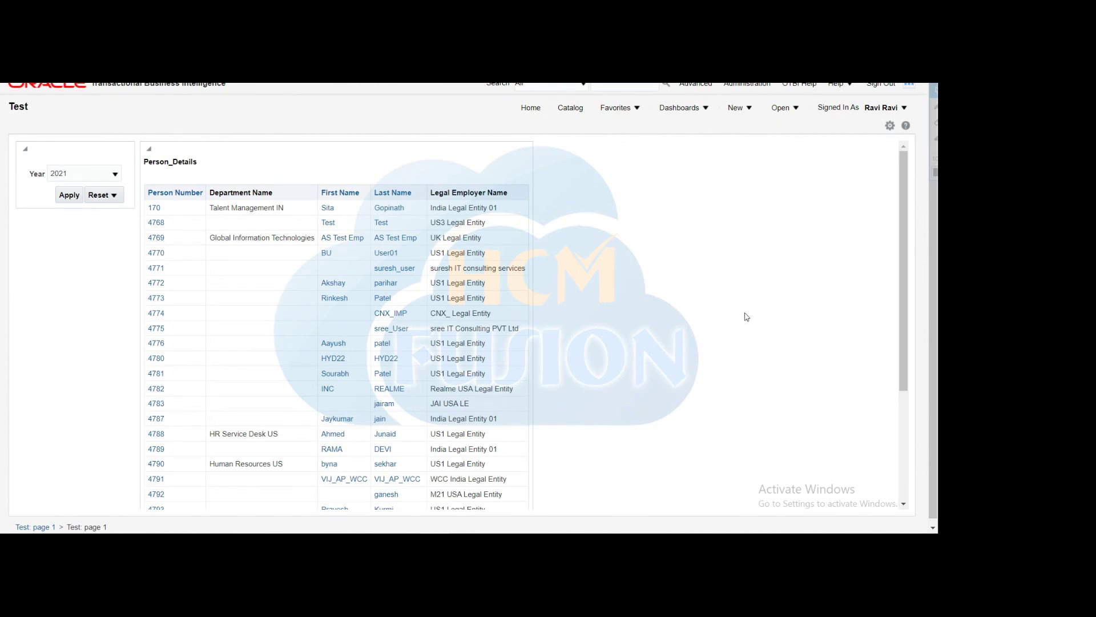
Start a new analysis on the Workforce Management worker assignment subject area.
click(749, 109)
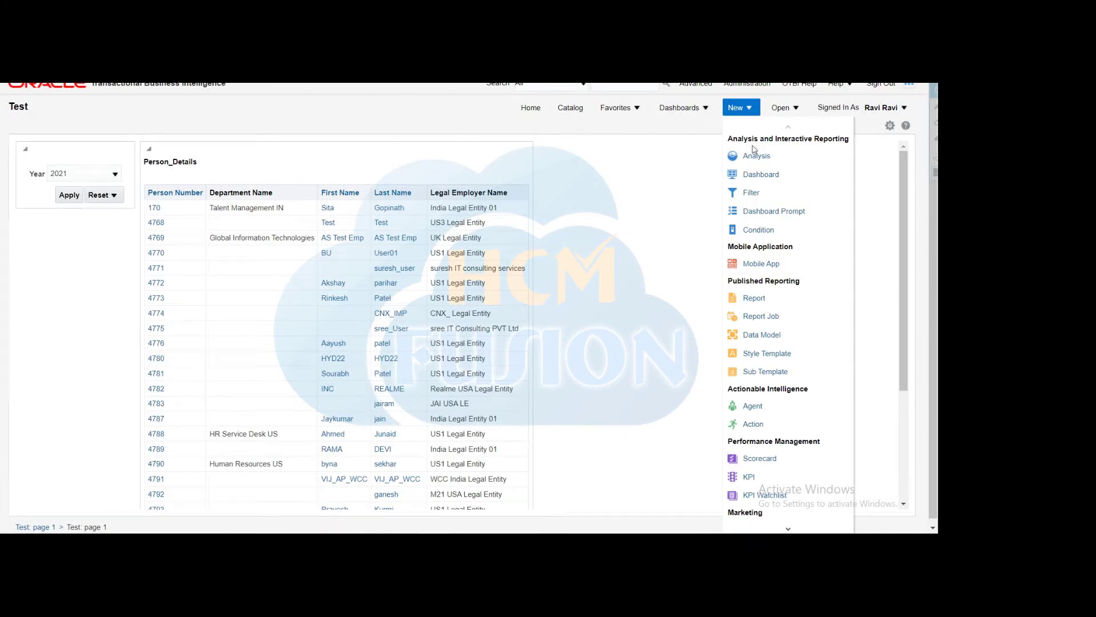
click(753, 158)
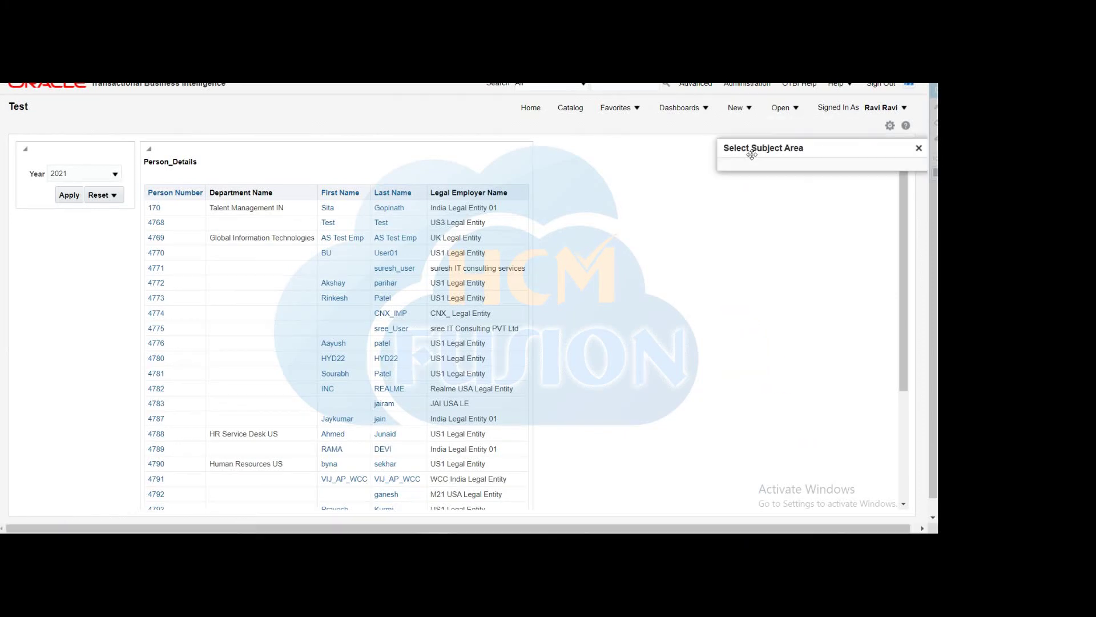
scroll(822, 251, down, 15)
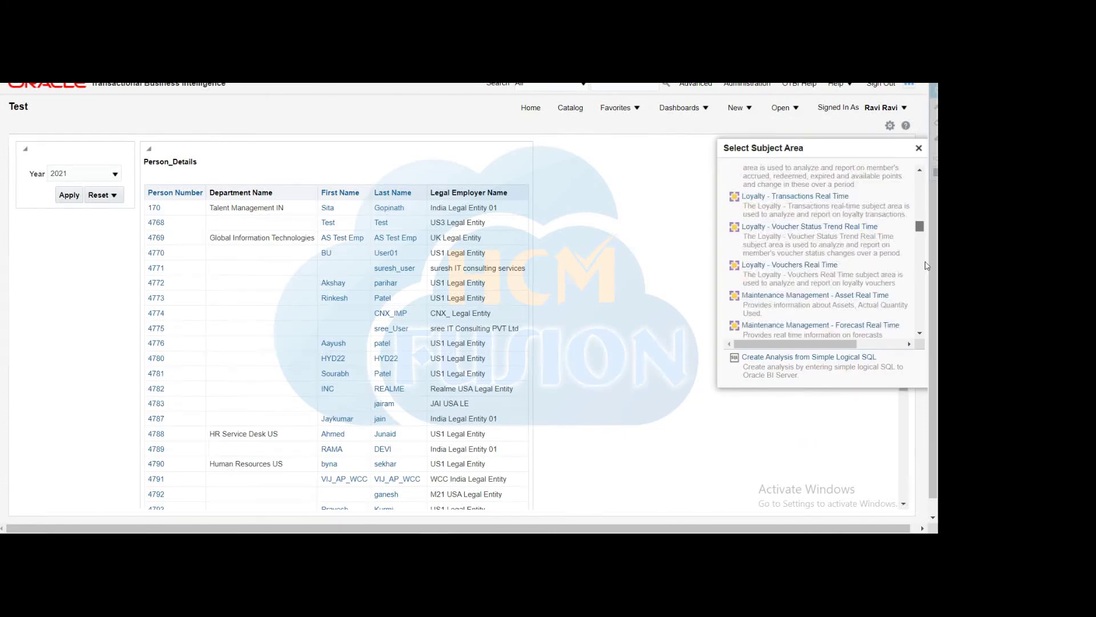
scroll(822, 251, up, 5)
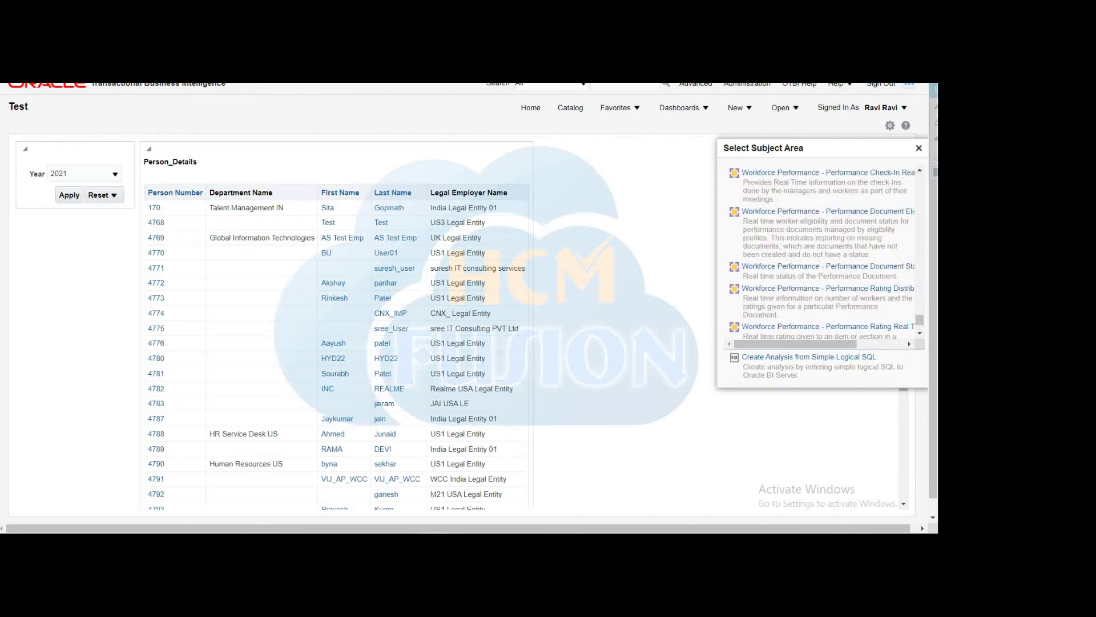
scroll(840, 264, up, 5)
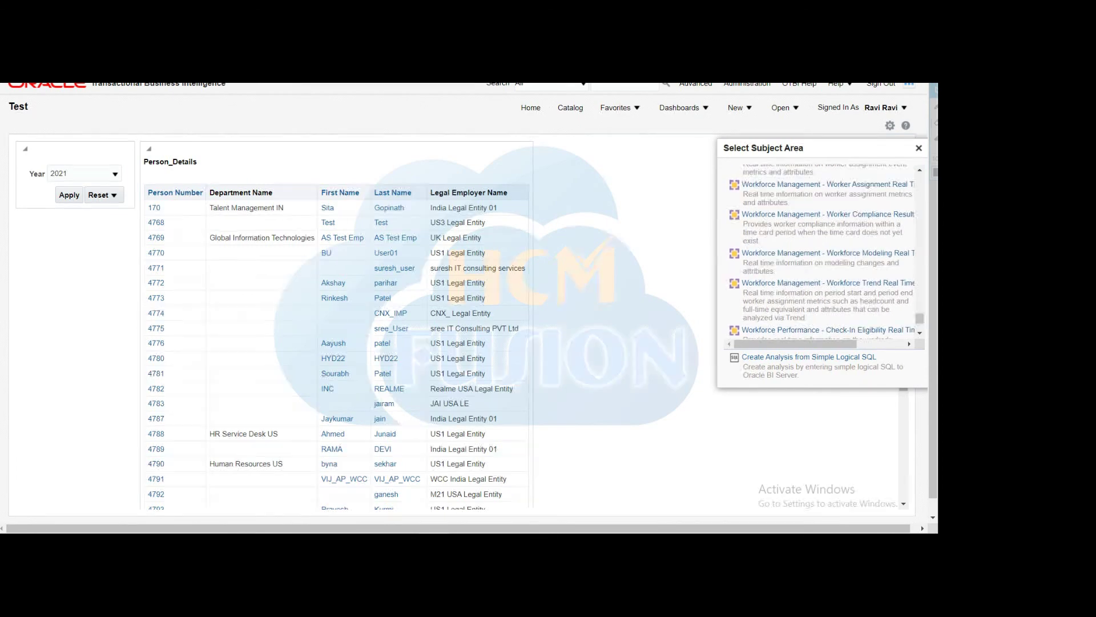
scroll(841, 265, down, 2)
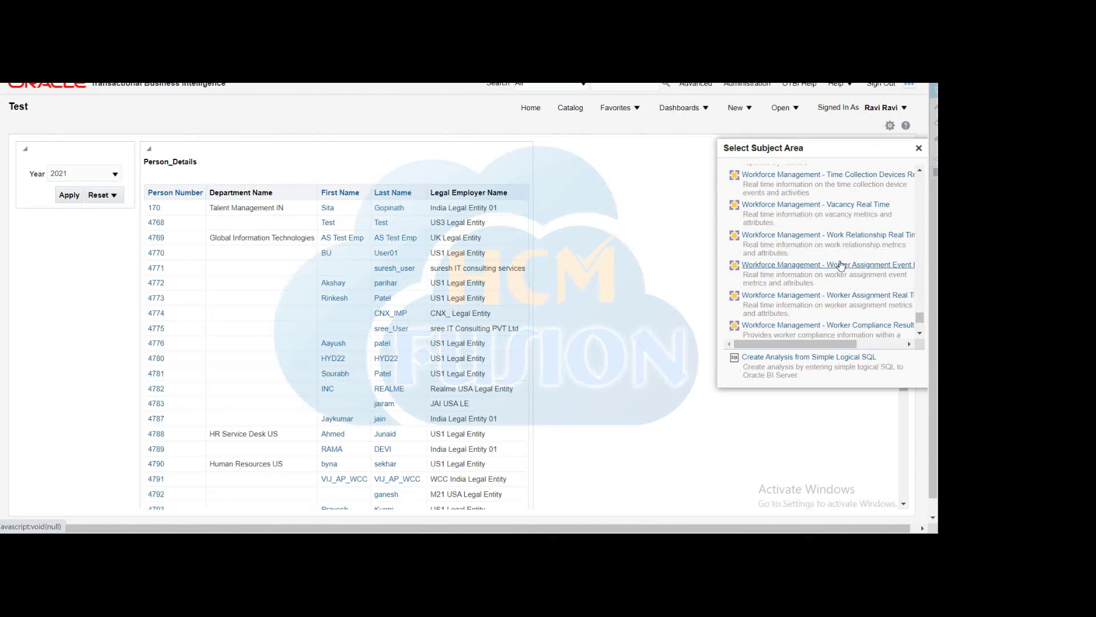
click(842, 266)
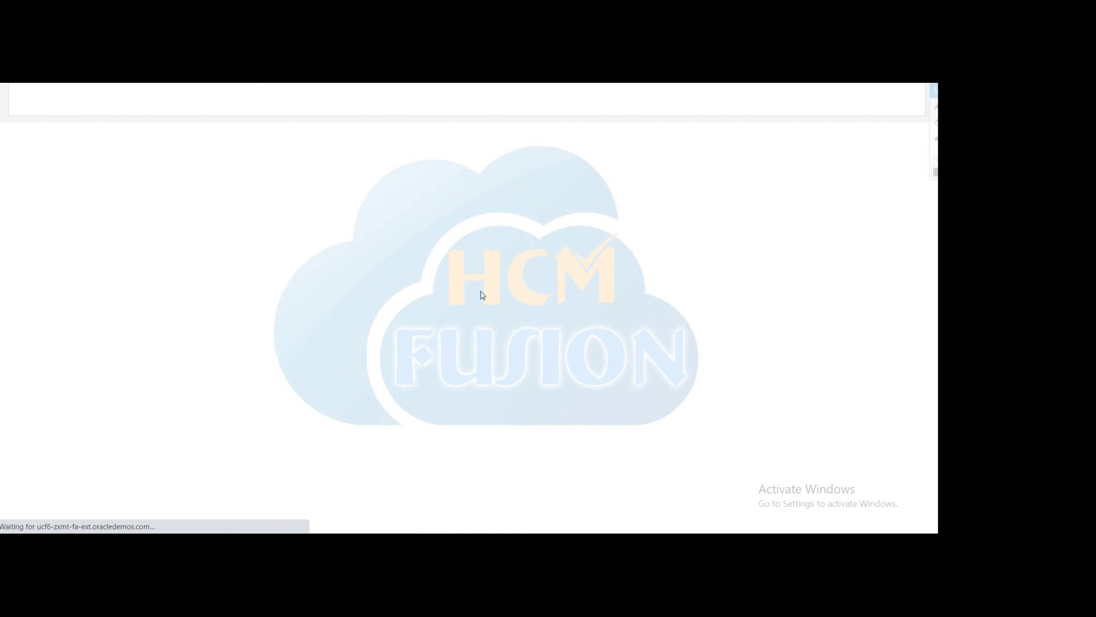
Return to the notes and move along the Grade Wise Hire Count line.
click(490, 523)
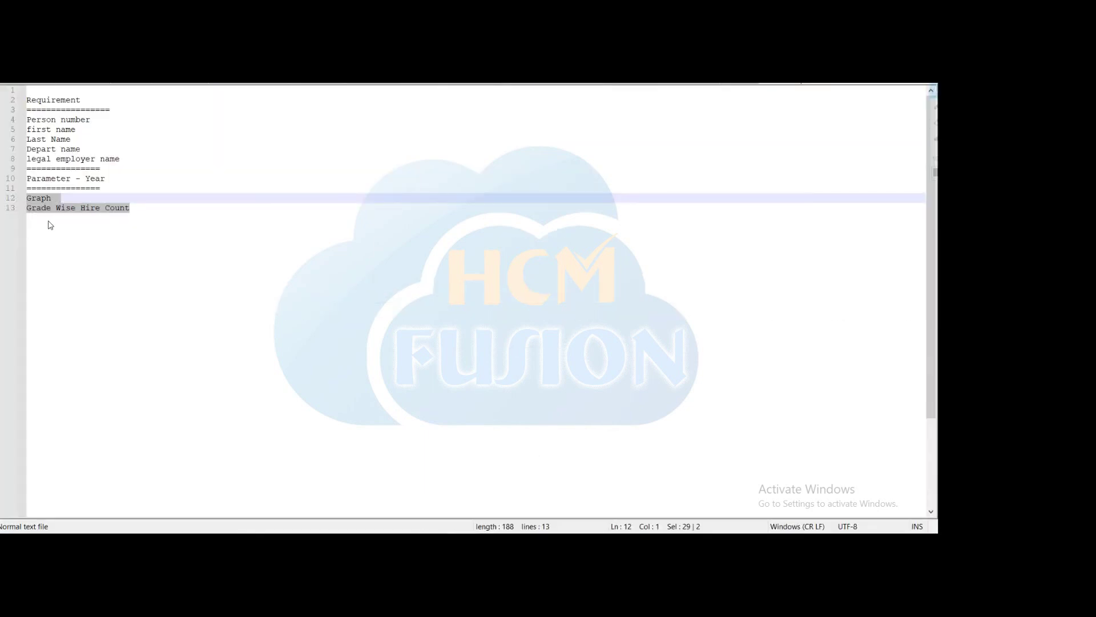
key(Down)
key(ctrl+Right)
Add 'Grade' and 'COunt of hire' lines beneath the graph title in the notes.
key(End)
key(Return)
key(Return)
key(Return)
text(Grade)
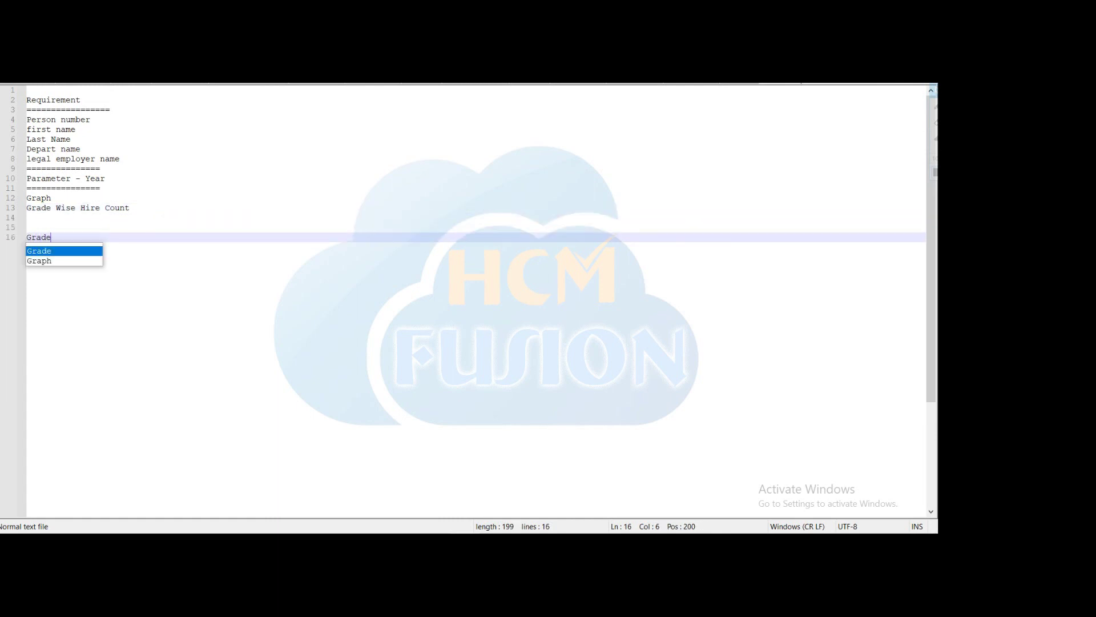
key(Return)
text(COu)
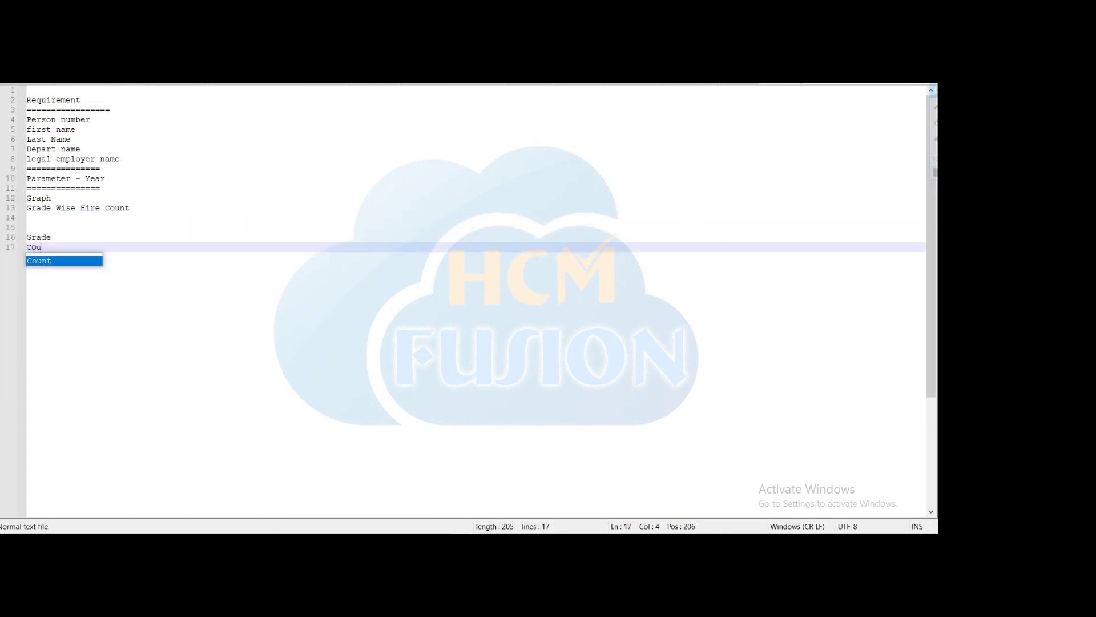
text(nt of hire)
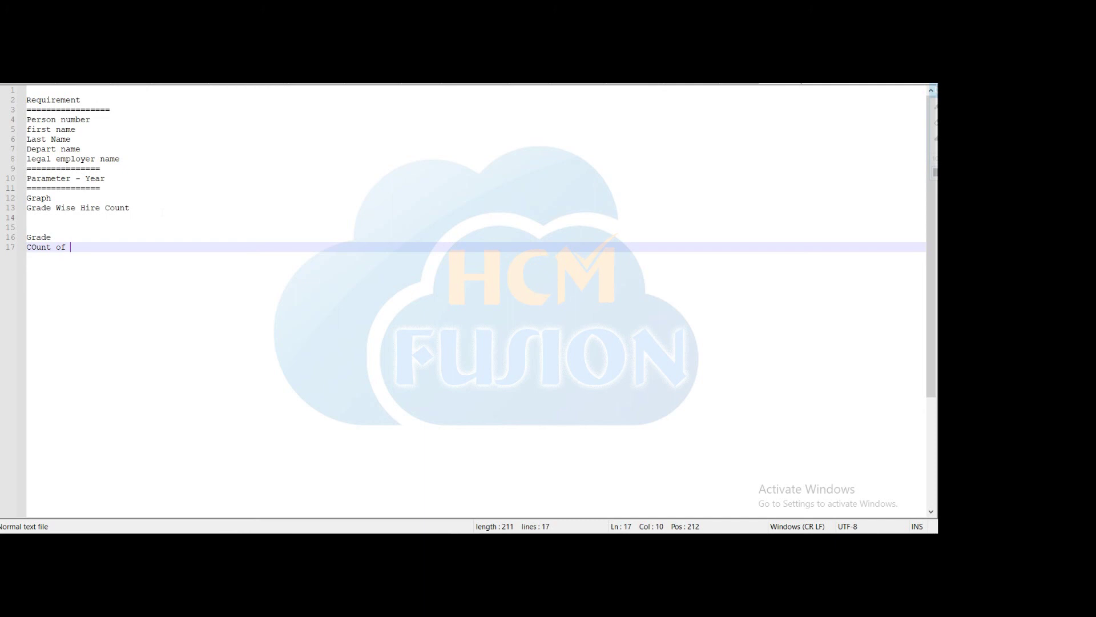
key(Return)
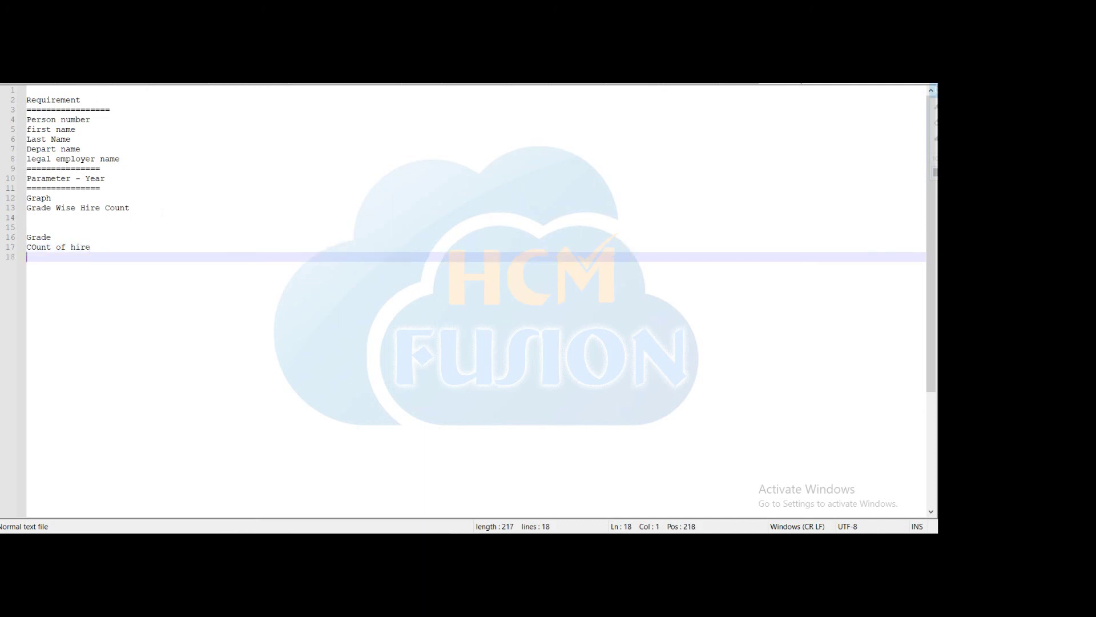
key(Left)
key(shift+Up)
key(shift+Up)
double_click(48, 198)
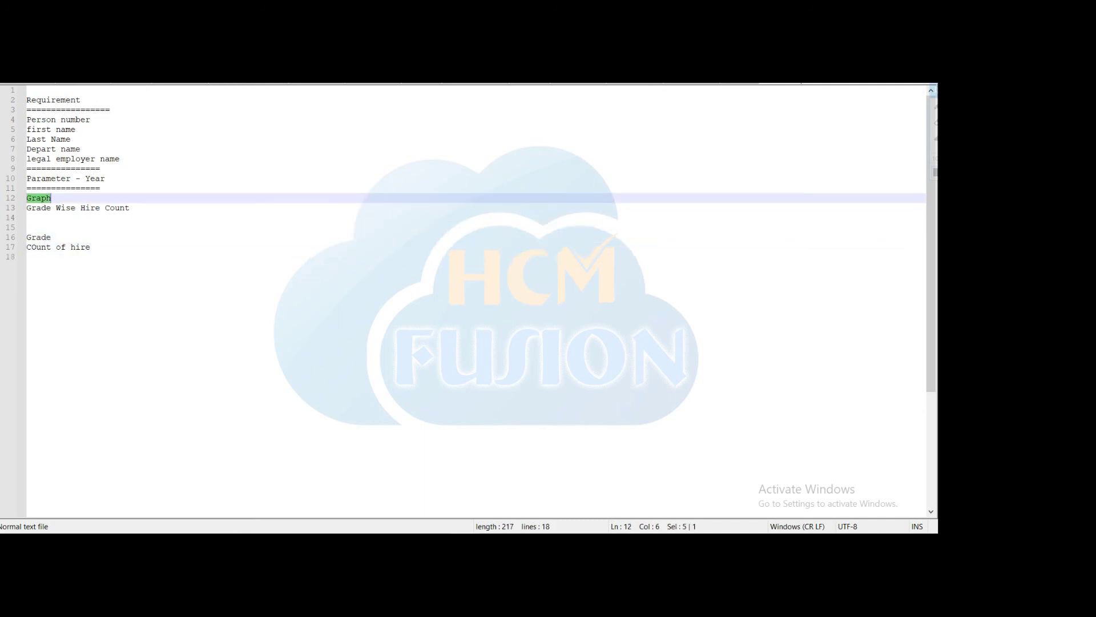
key(alt+Tab)
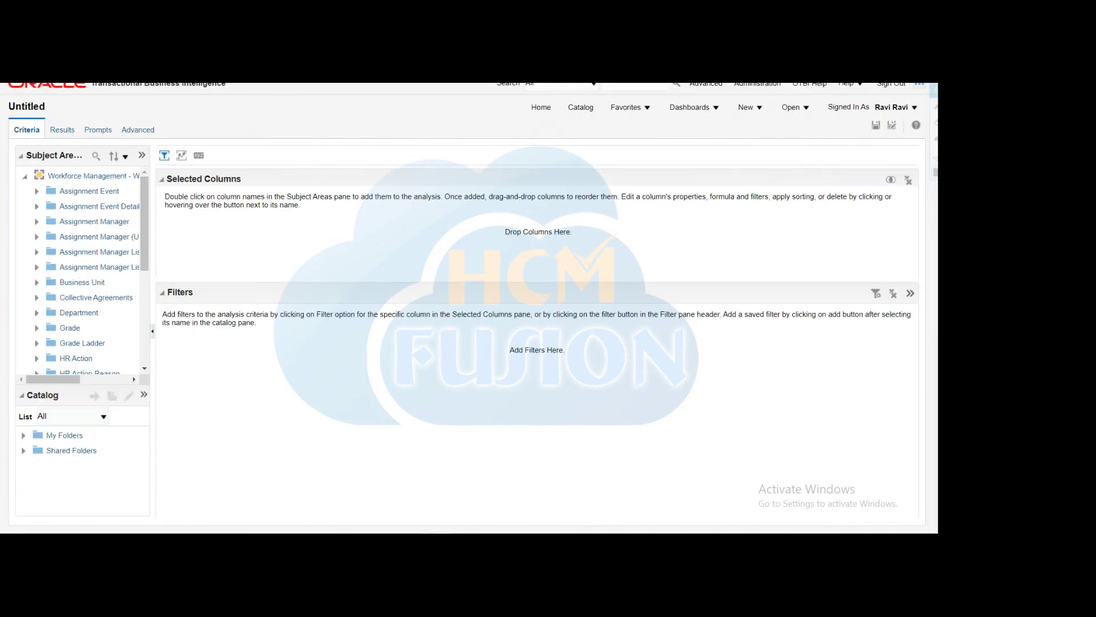
Add Grade Name and # Of Hires to the analysis and list columns for filtering.
click(36, 328)
scroll(103, 327, down, 3)
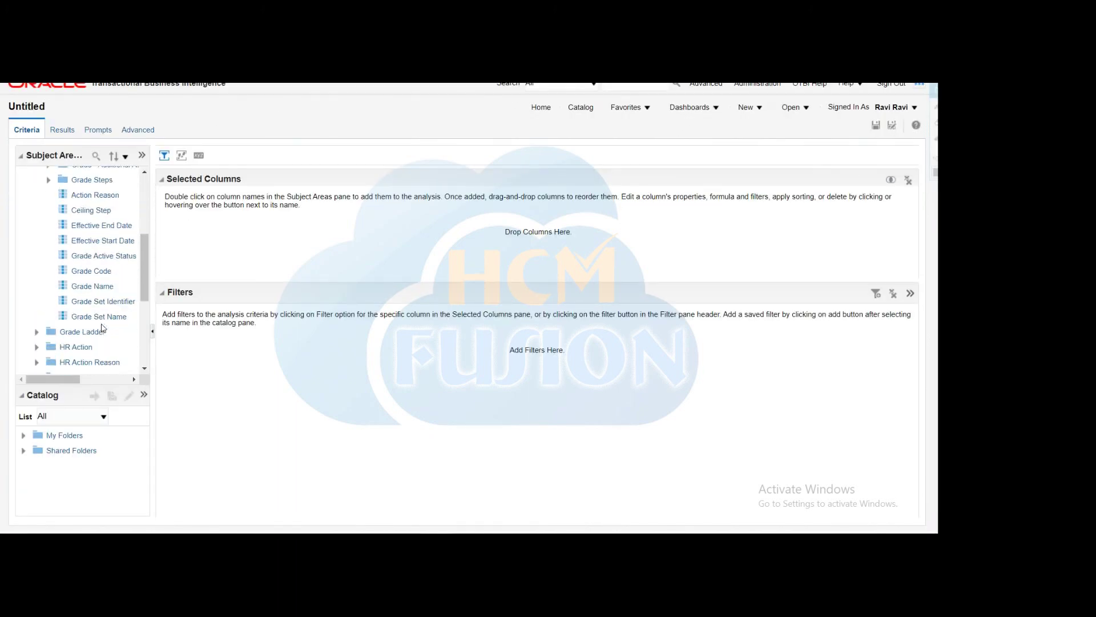
drag(91, 286, 228, 252)
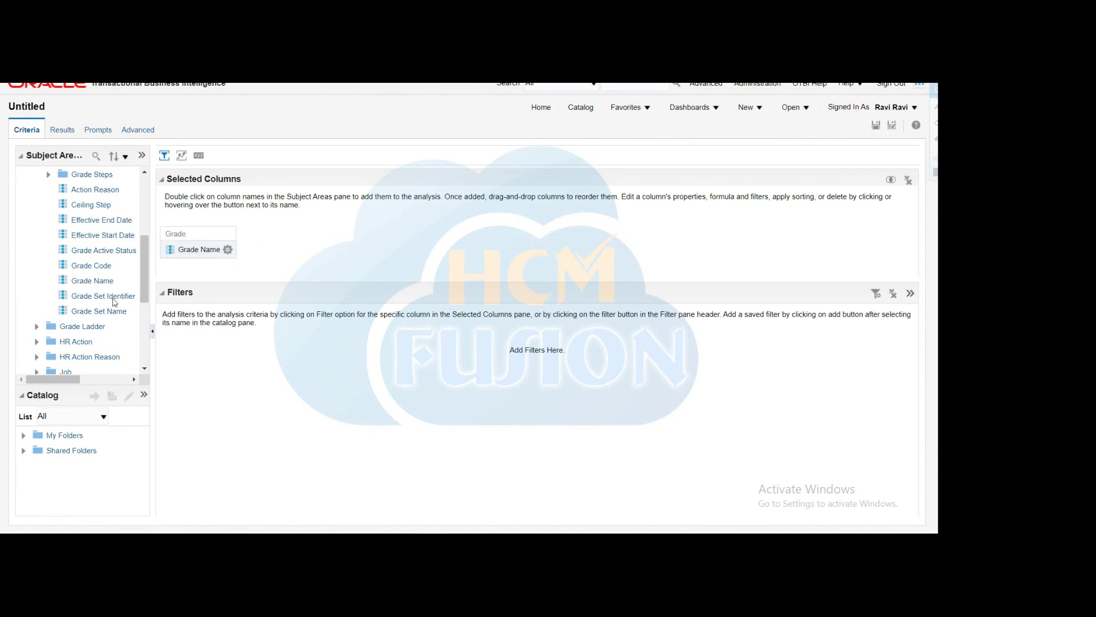
scroll(114, 302, up, 3)
click(37, 192)
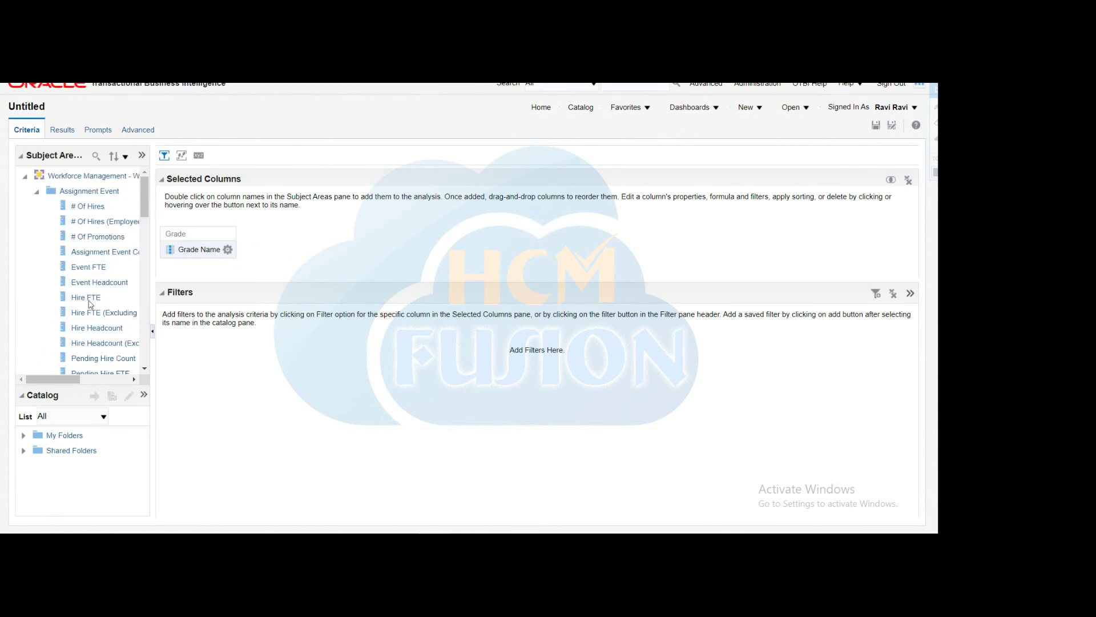
drag(76, 206, 253, 227)
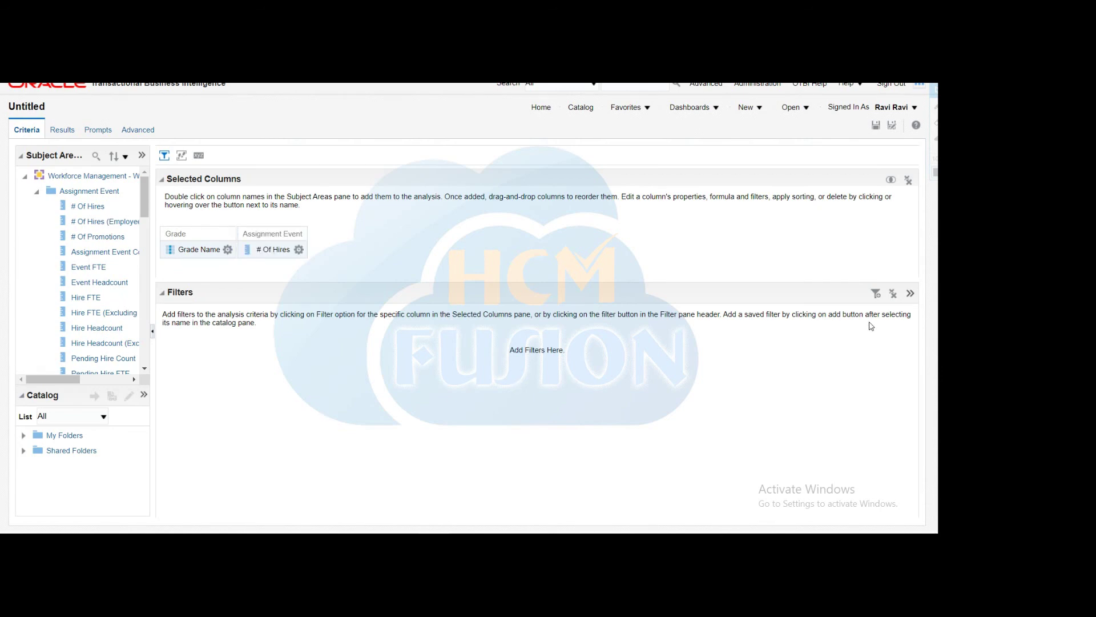
click(876, 294)
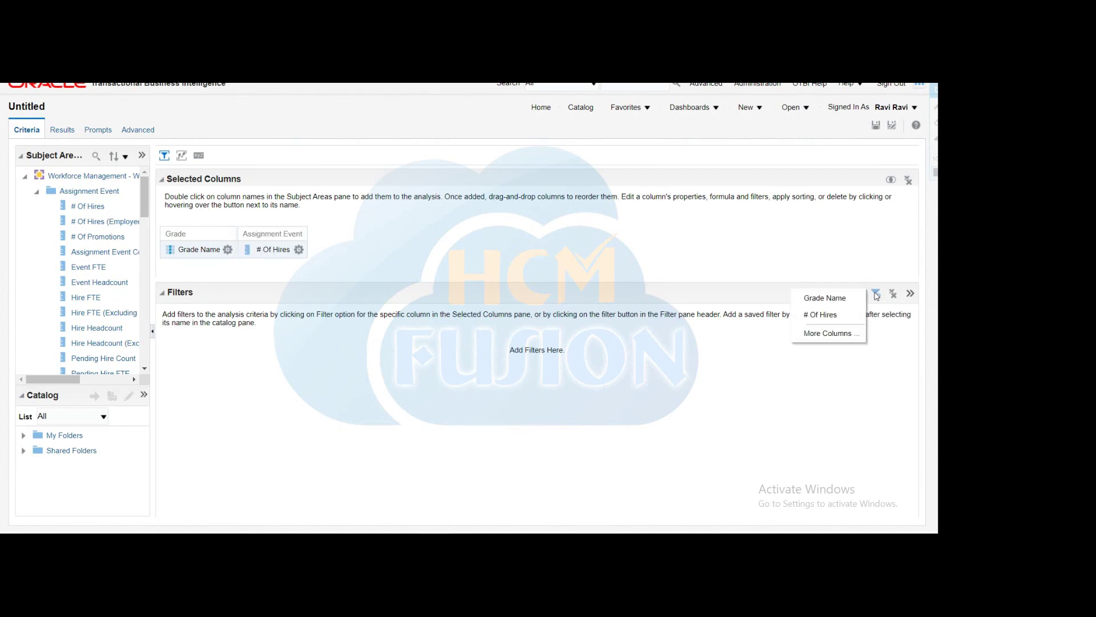
Add a prompted Time > Calendar Year filter and view the Grade Name by # Of Hires results.
click(831, 334)
scroll(454, 309, down, 5)
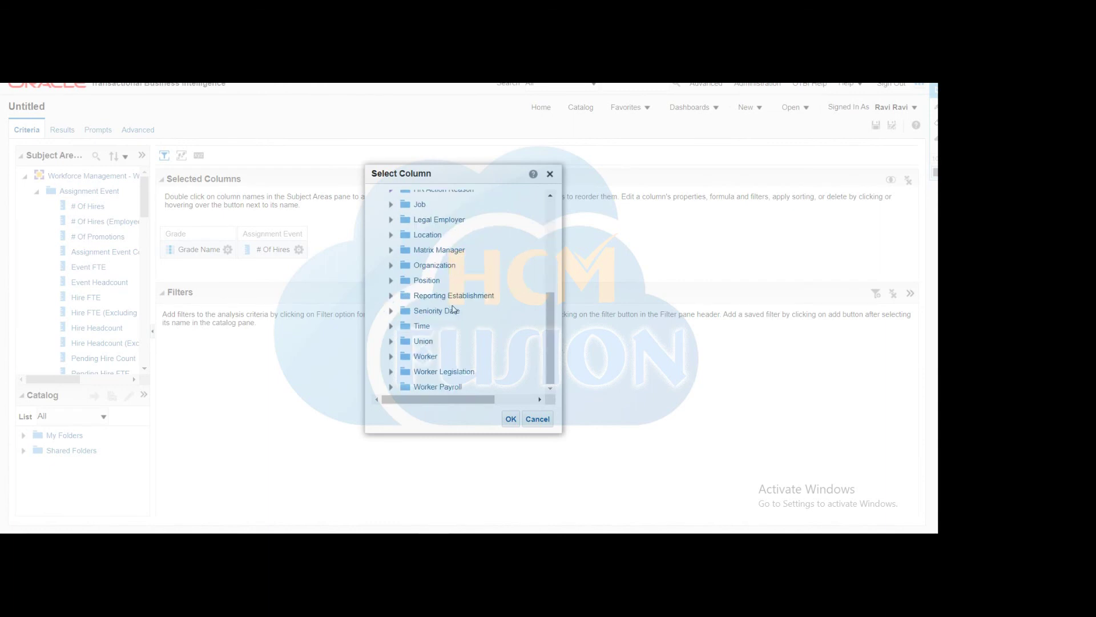
click(391, 325)
scroll(485, 342, down, 2)
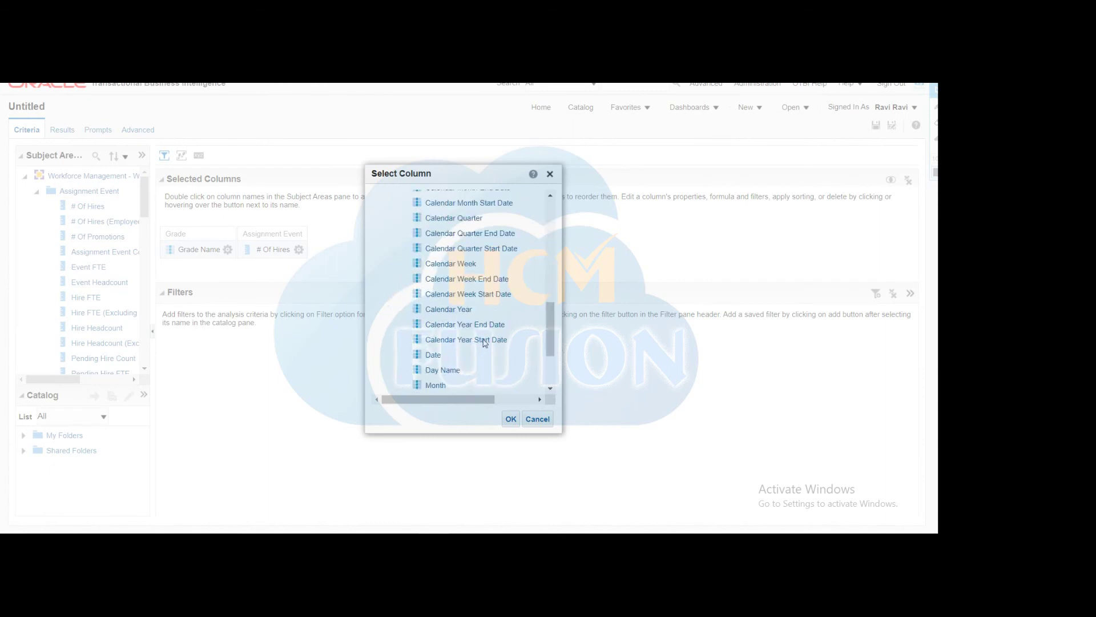
click(451, 309)
click(511, 418)
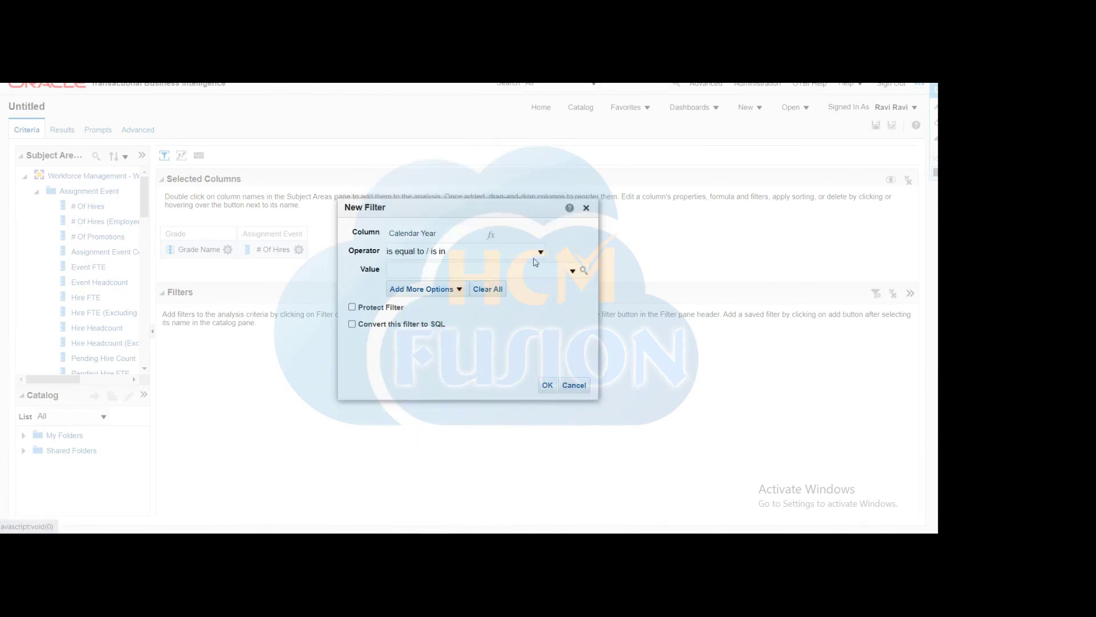
click(474, 254)
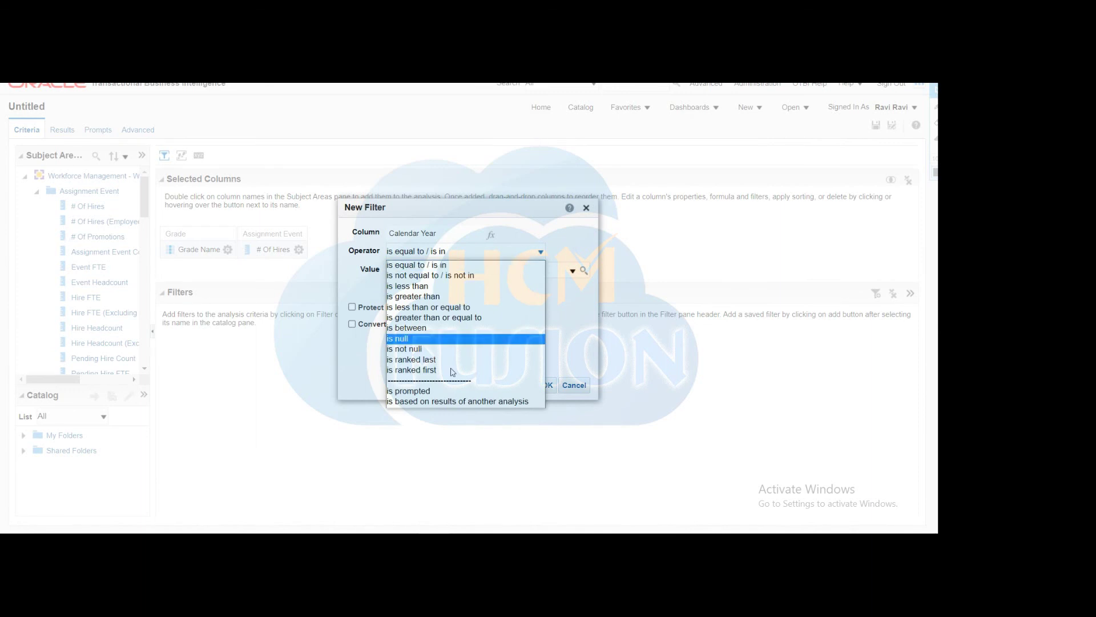
click(425, 395)
click(504, 385)
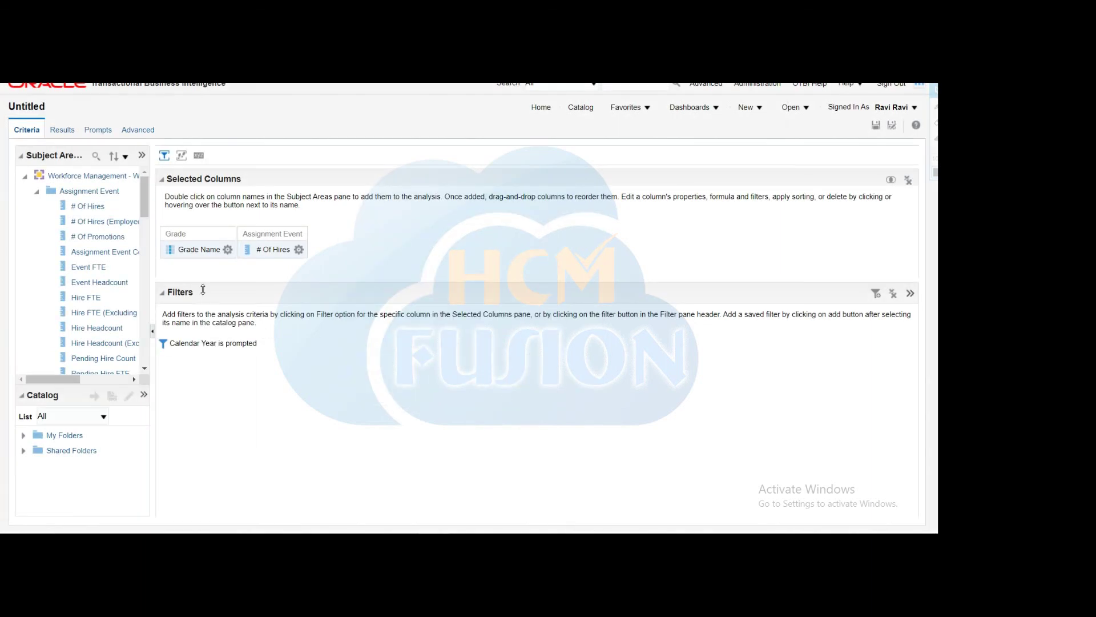
click(62, 130)
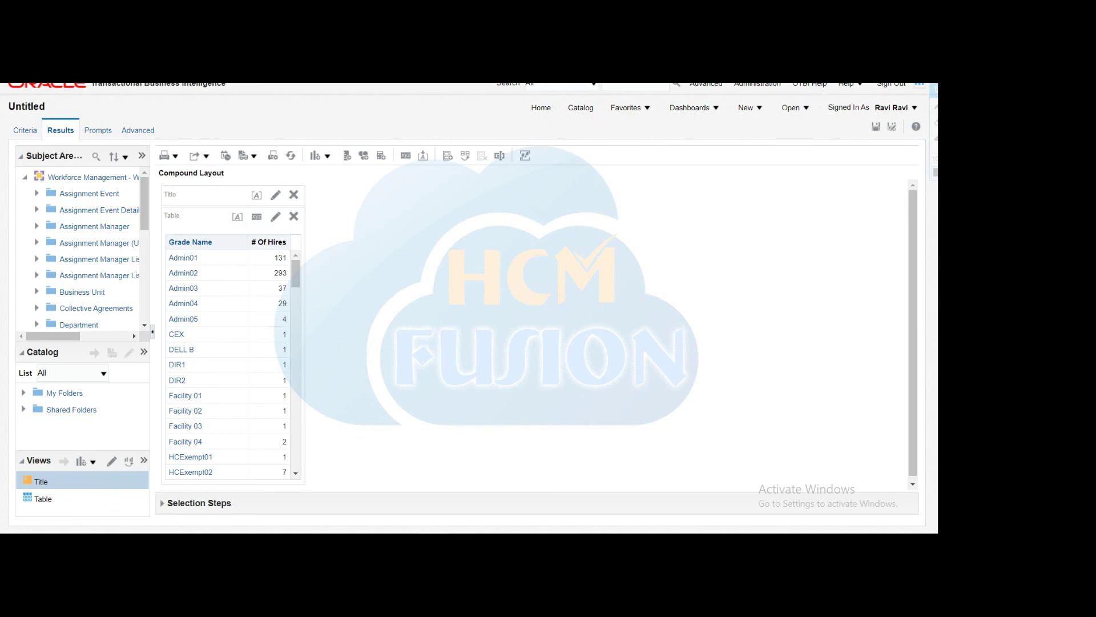
Check the Graph requirement in the Notepad++ notes.
key(alt+Tab)
click(51, 198)
key(alt+Tab)
Replace the results table with a vertical bar graph of # Of Hires by Grade Name.
click(327, 156)
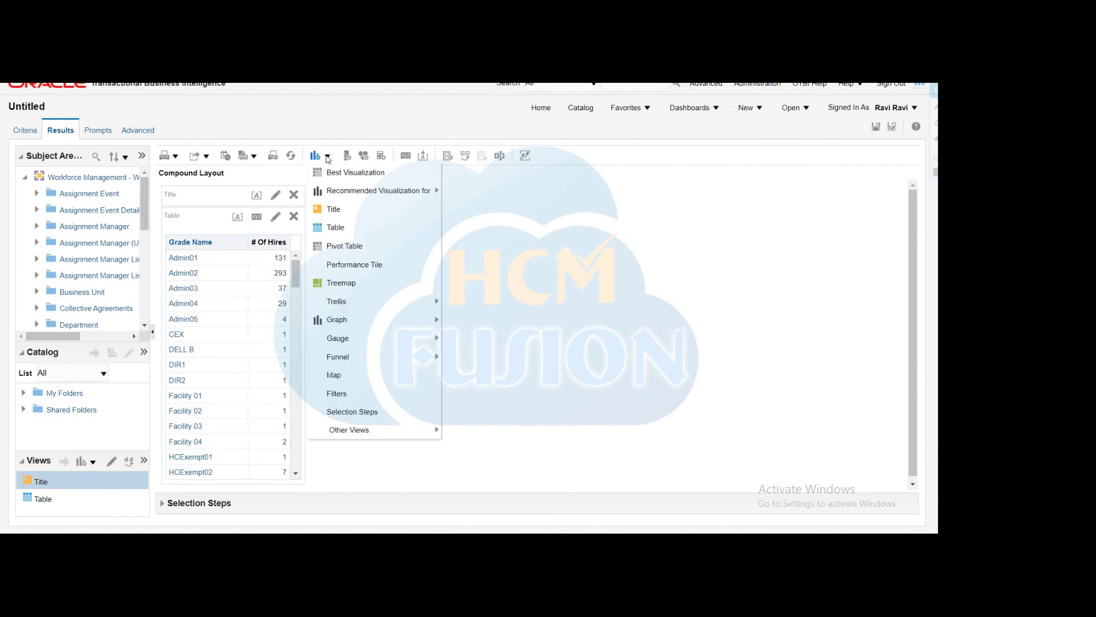
mouse_move(336, 325)
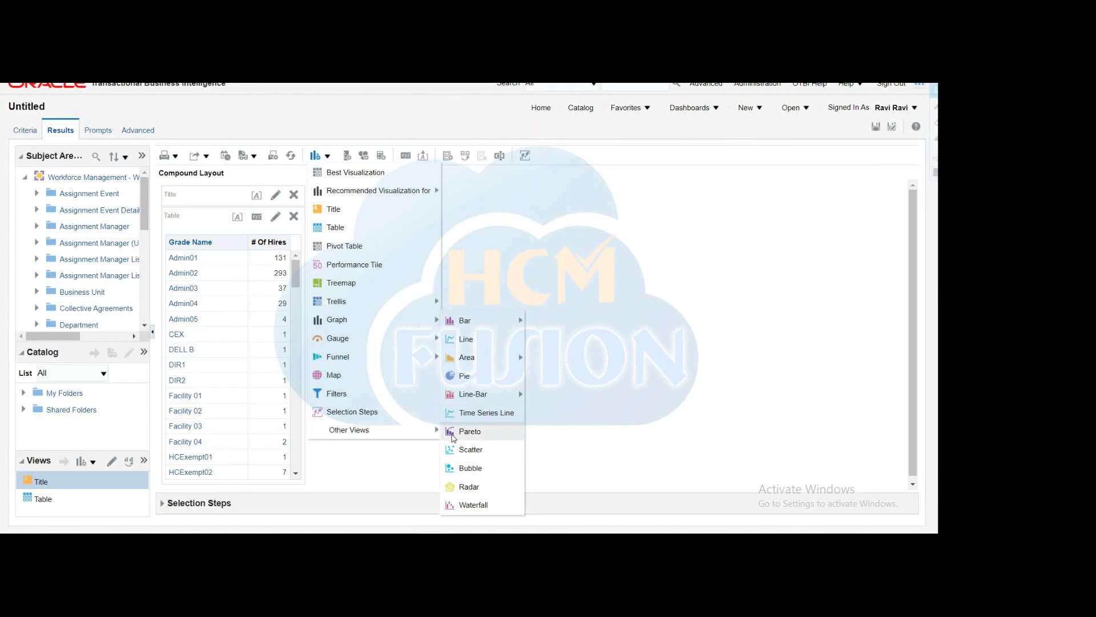
mouse_move(462, 324)
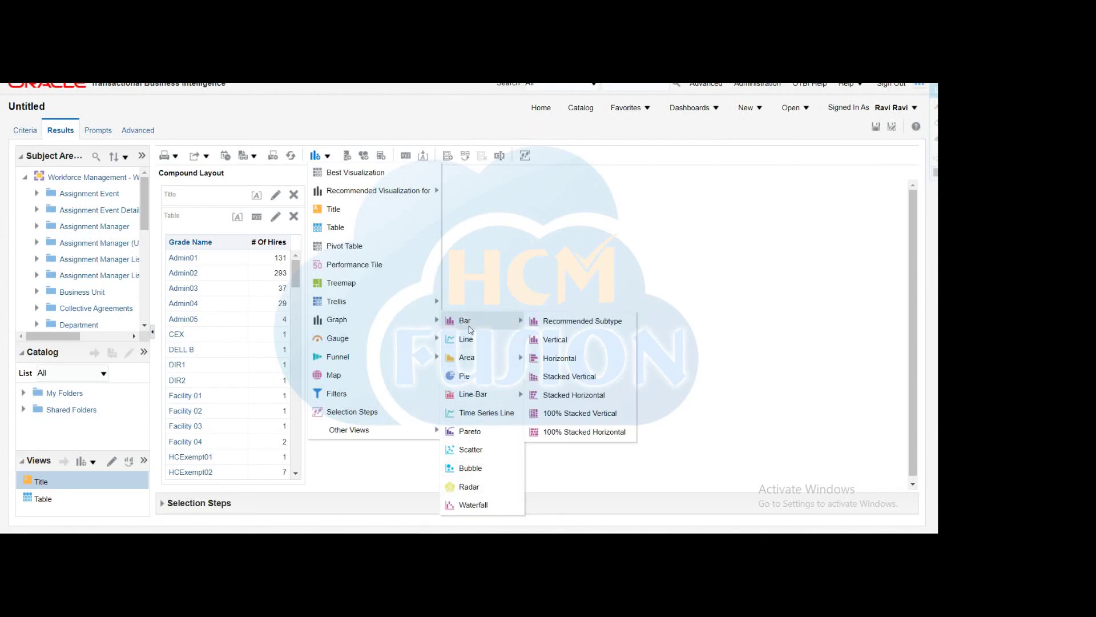
click(555, 340)
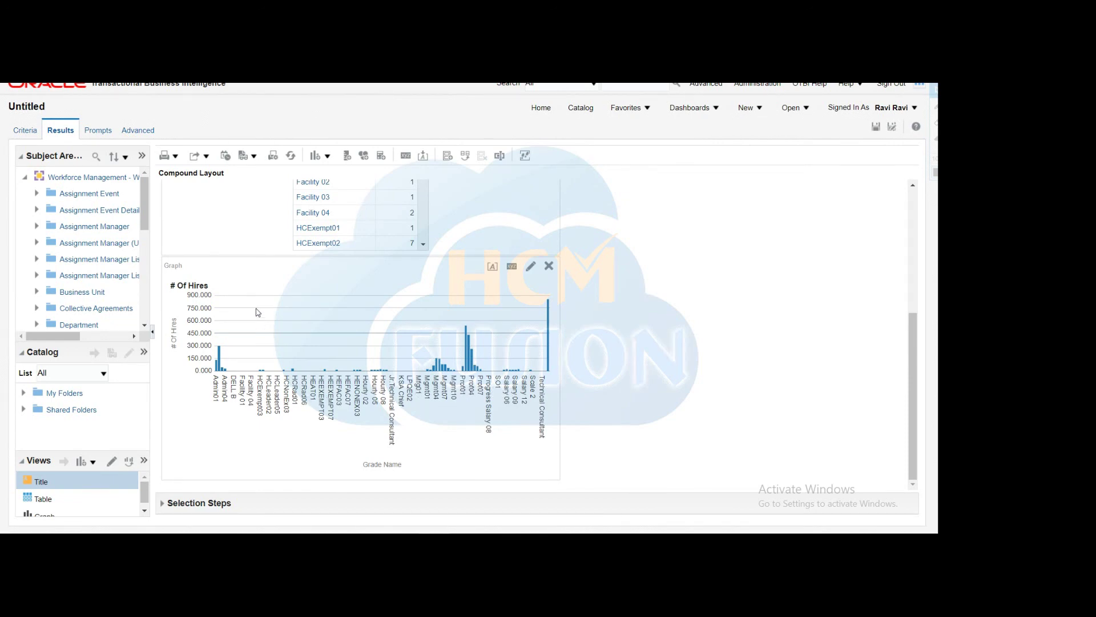
scroll(400, 368, up, 5)
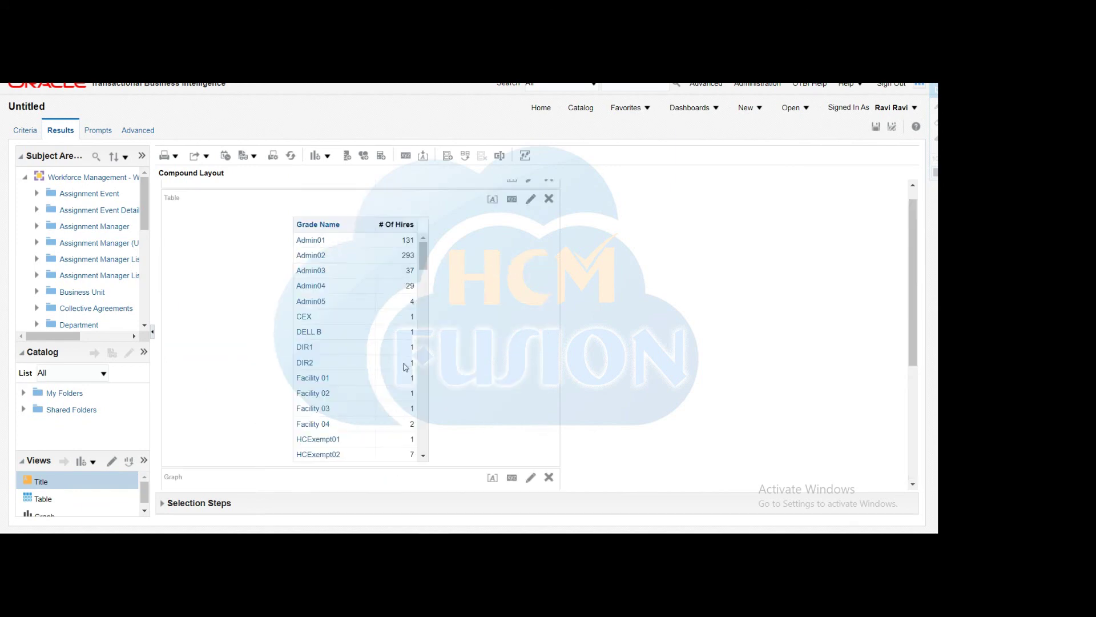
click(549, 216)
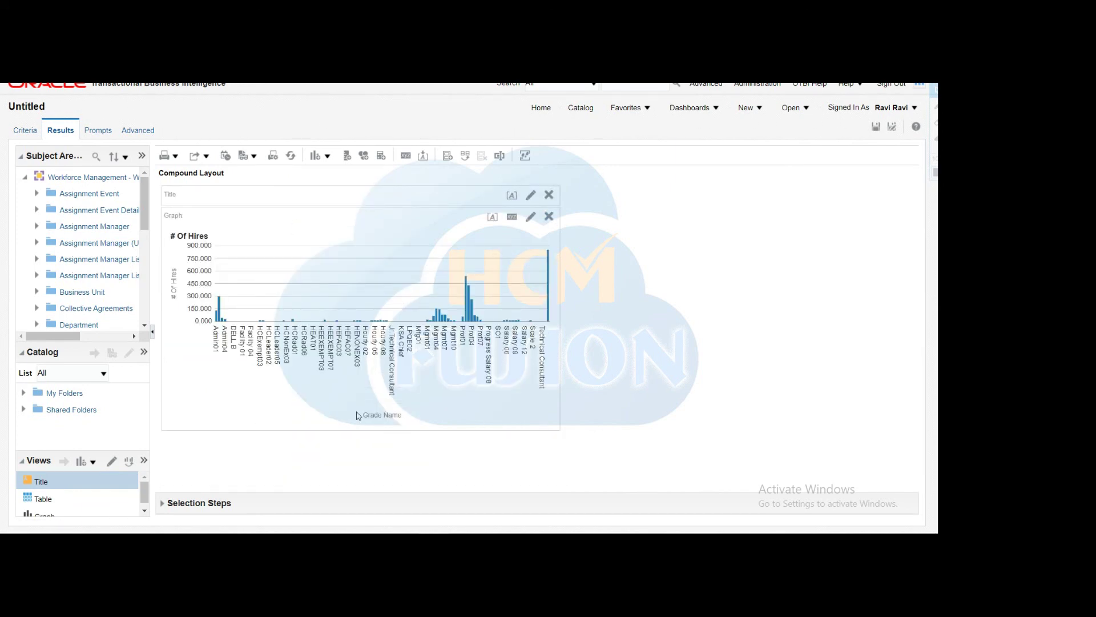
click(875, 127)
Save the analysis as Grade_Count in /Shared Folders/Custom/XXTEST.
text(Grade_Count)
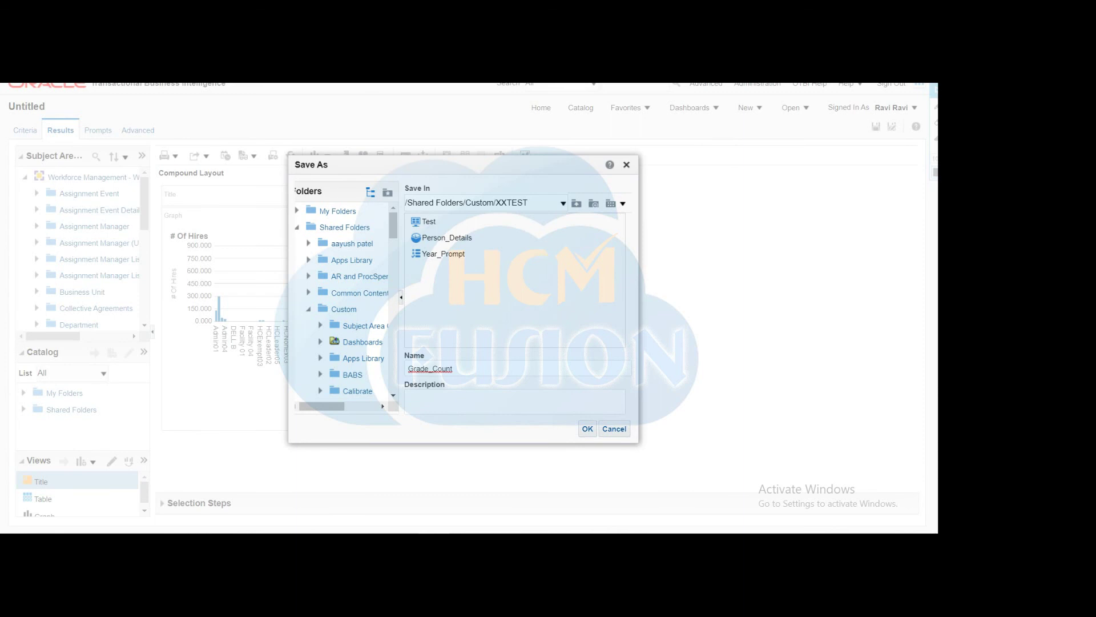
click(587, 429)
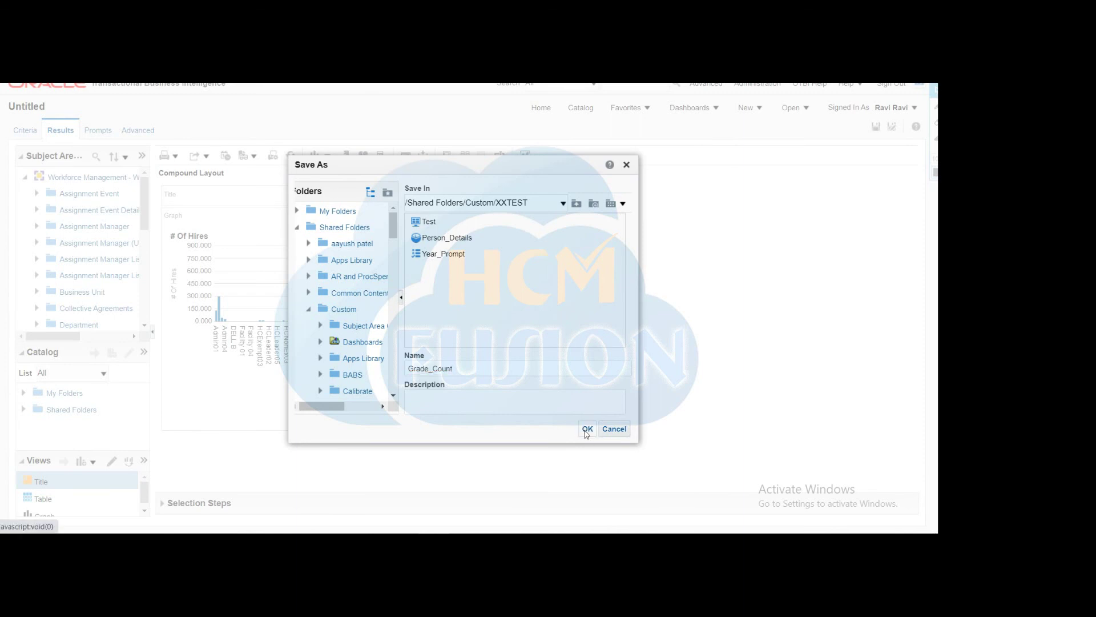
click(580, 108)
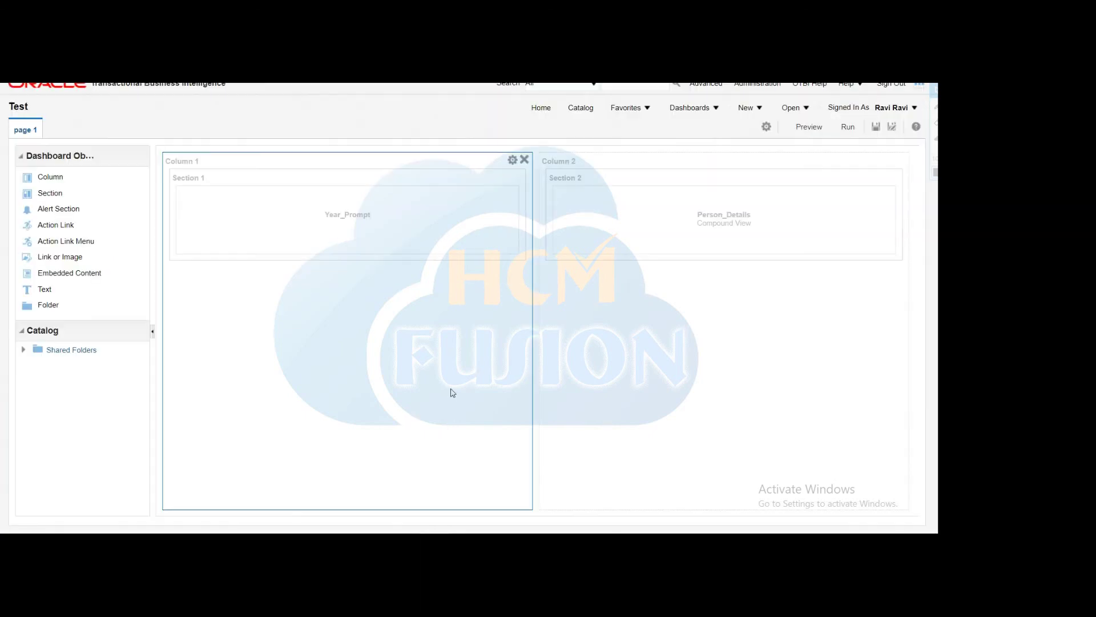
Place Grade_Count from Shared Folders > Custom > XXTEST beside Person_Details on the Test dashboard and save.
click(24, 350)
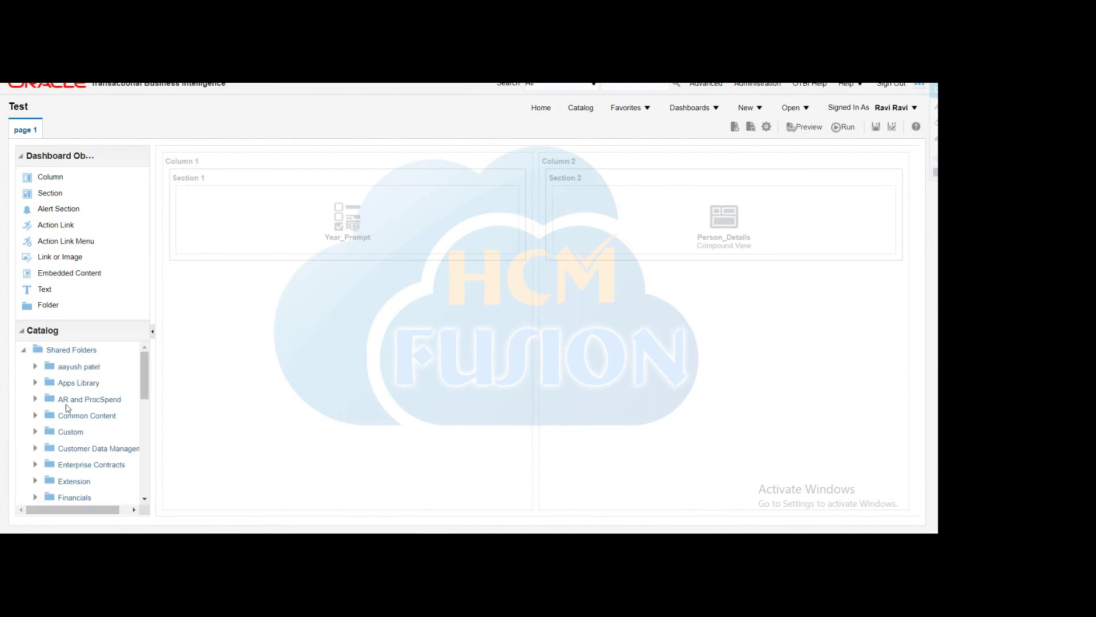
click(35, 432)
scroll(90, 422, down, 10)
scroll(91, 422, down, 10)
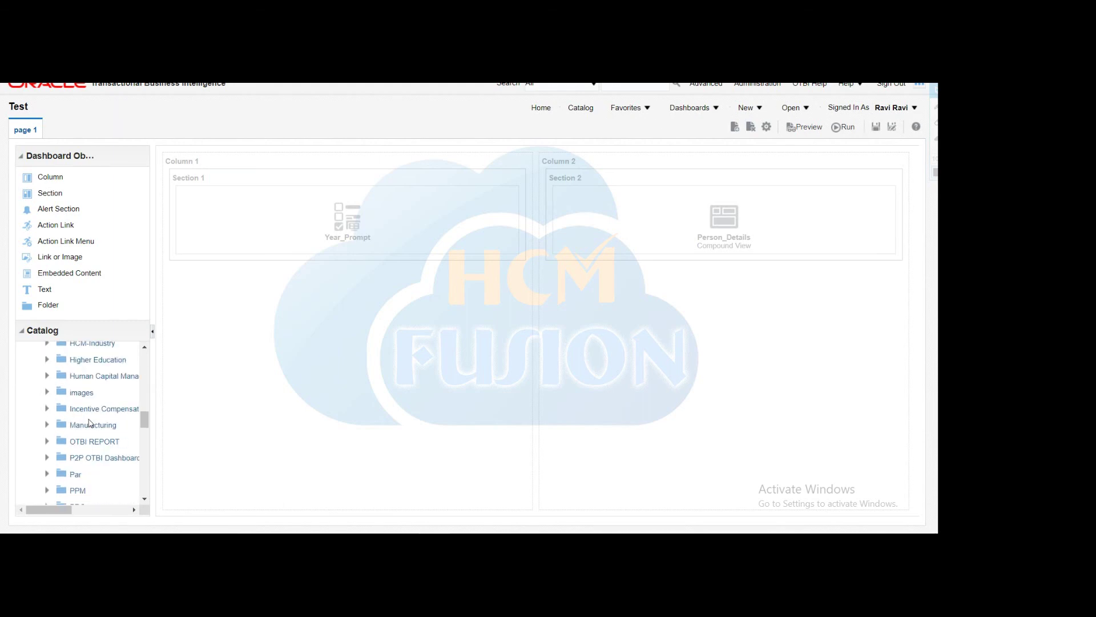
scroll(90, 422, down, 2)
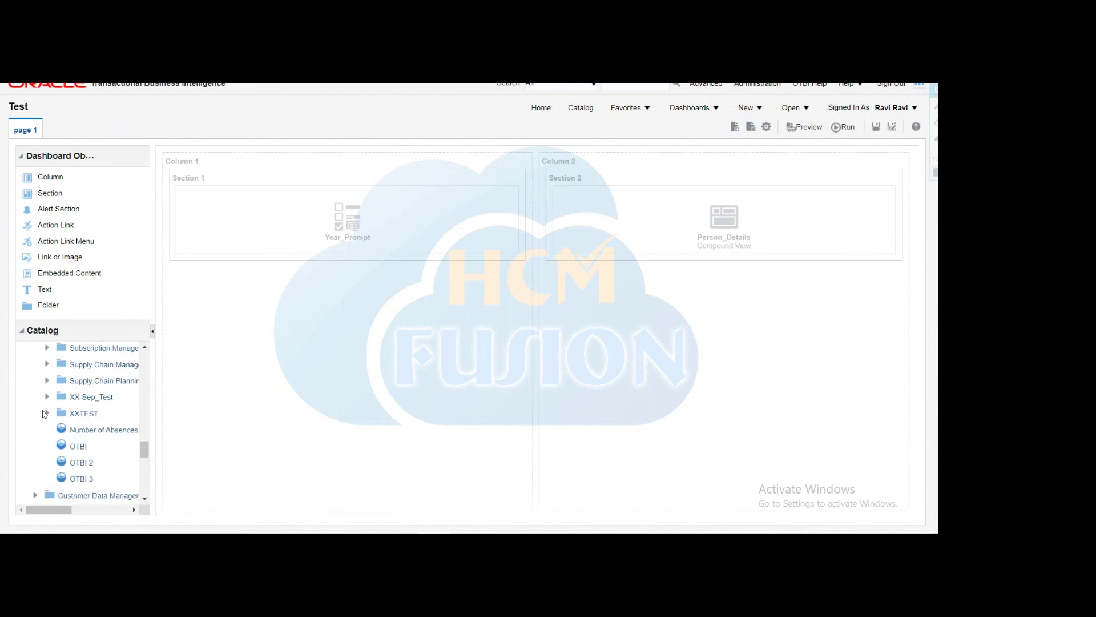
click(47, 414)
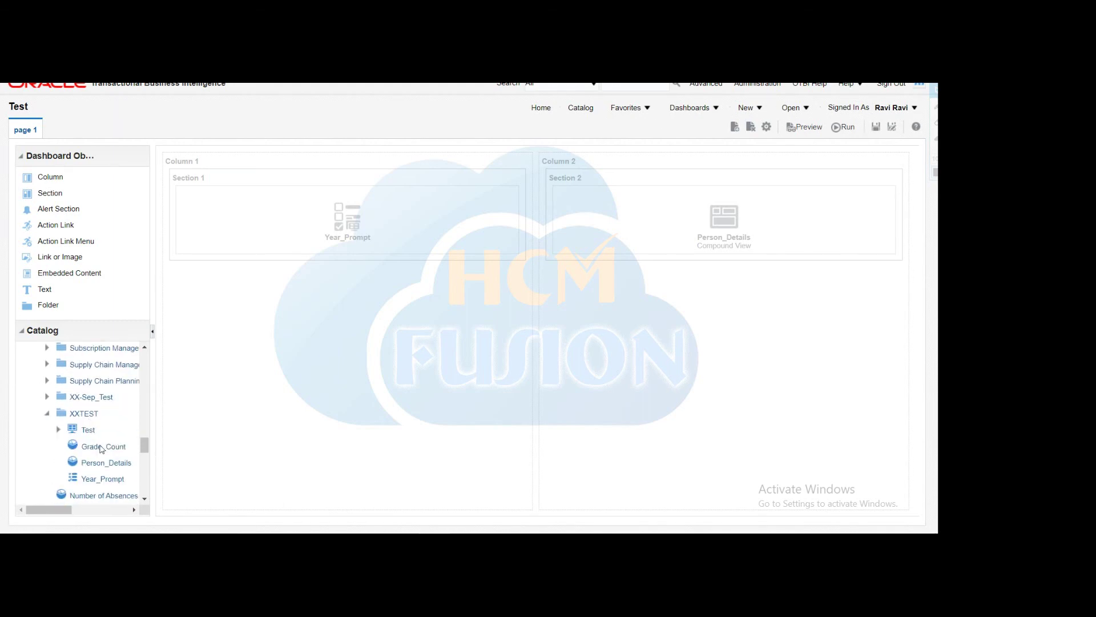
drag(86, 451, 894, 223)
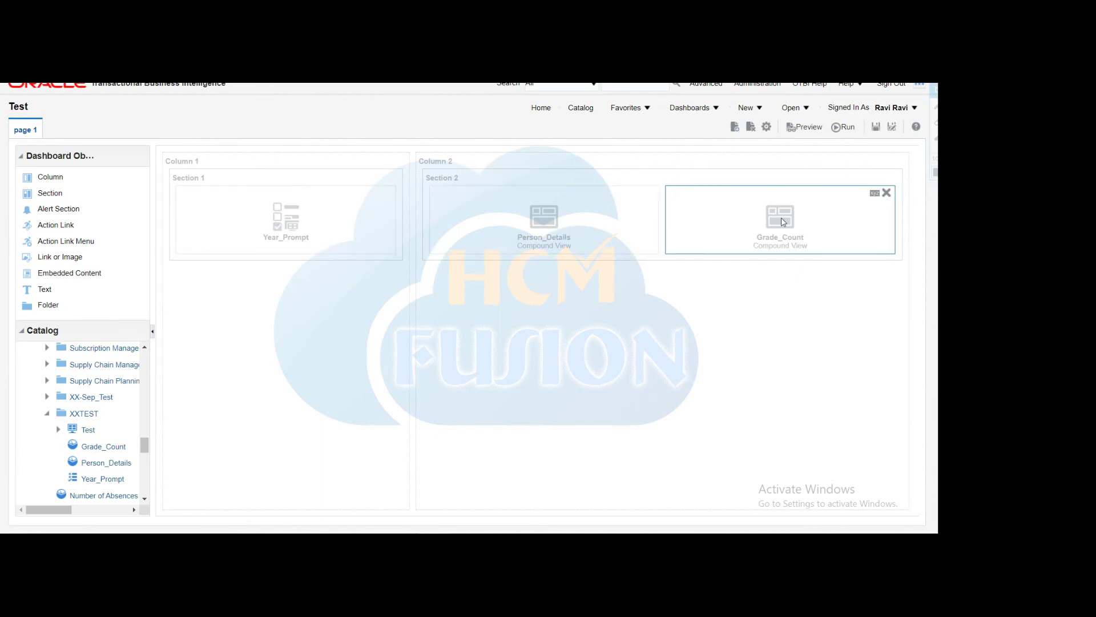
click(876, 126)
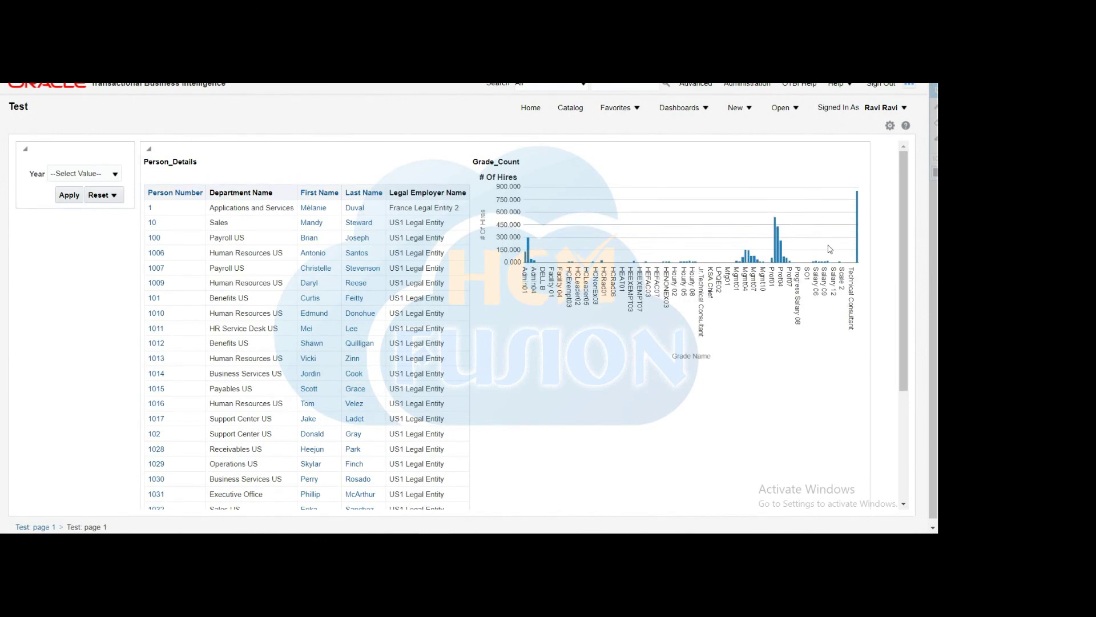
Filter the Test dashboard to year 2018 using the Year prompt.
click(116, 174)
scroll(84, 246, down, 10)
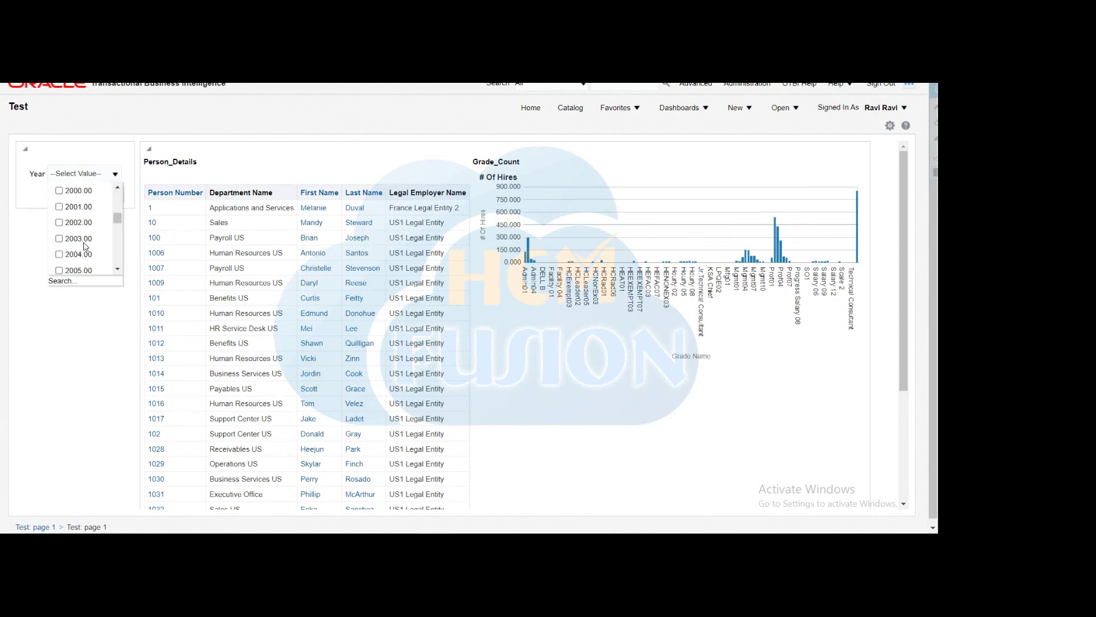
scroll(85, 245, down, 3)
click(59, 232)
click(69, 195)
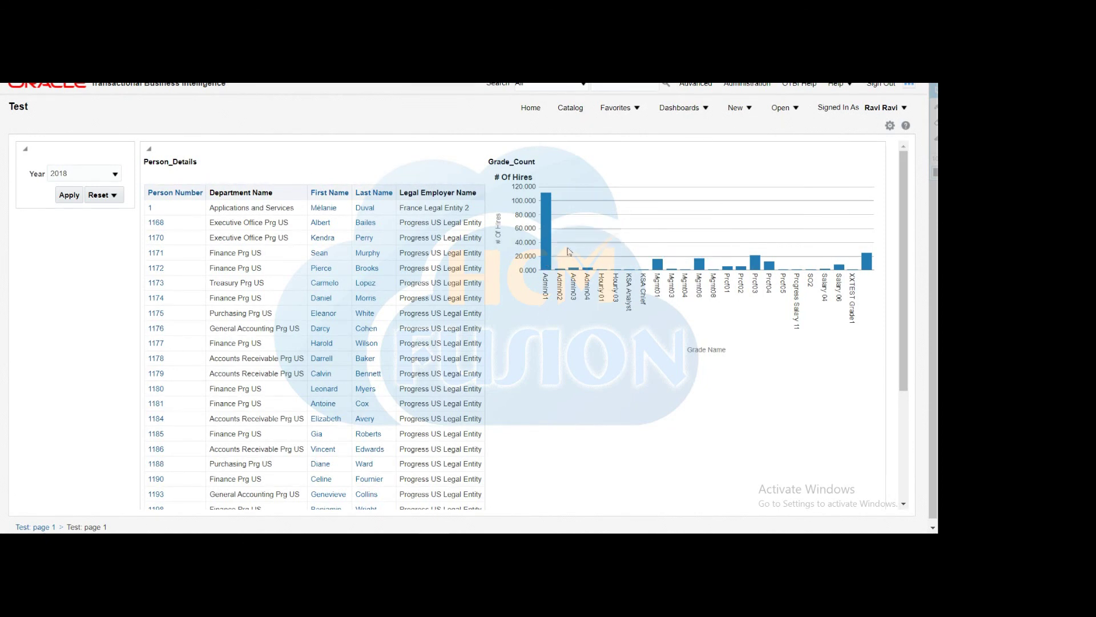
click(567, 110)
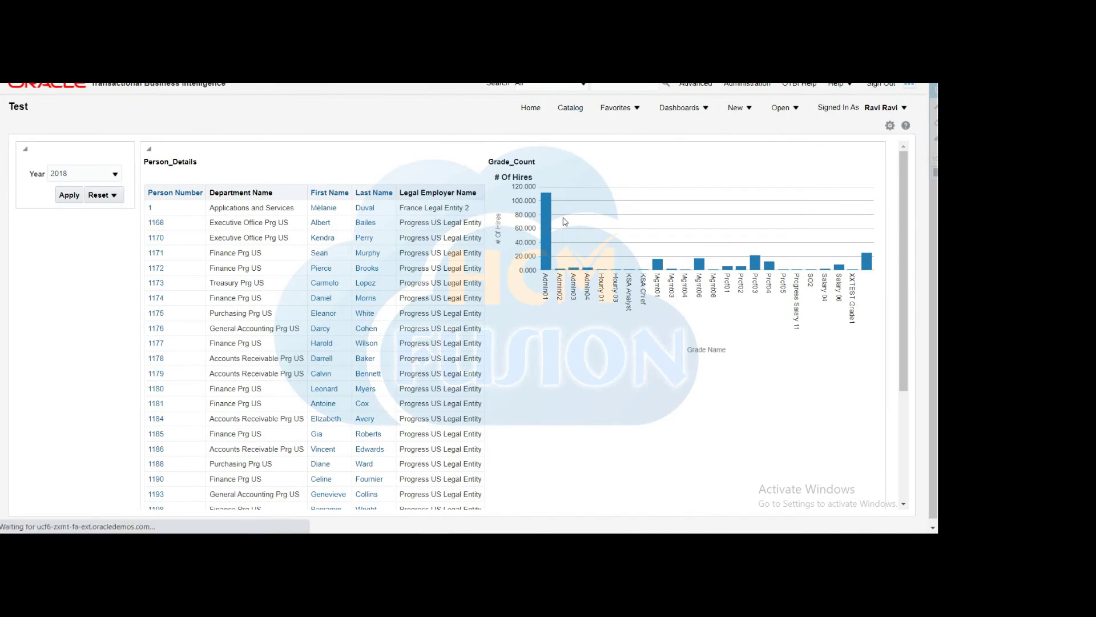